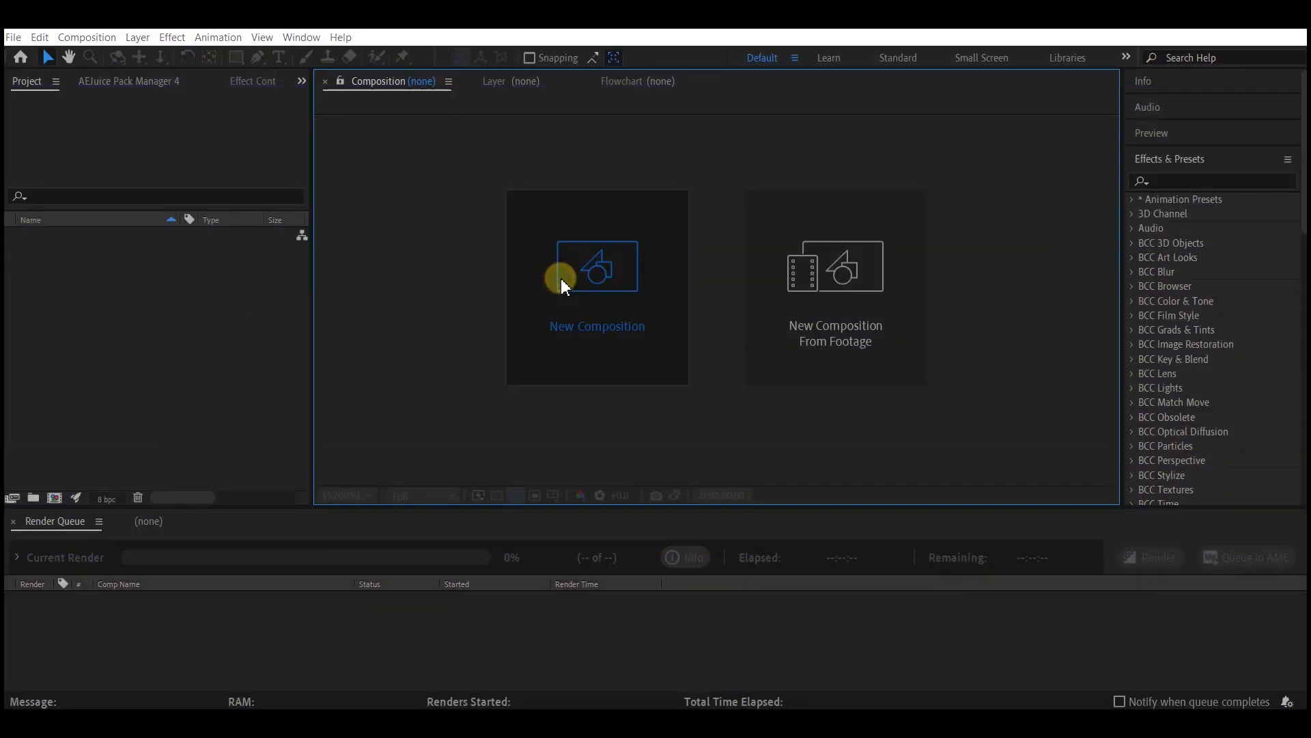
# Step: Create a 1920×1080 composition and draw a horizontal line with the Pen tool
pyautogui.click(560, 286)
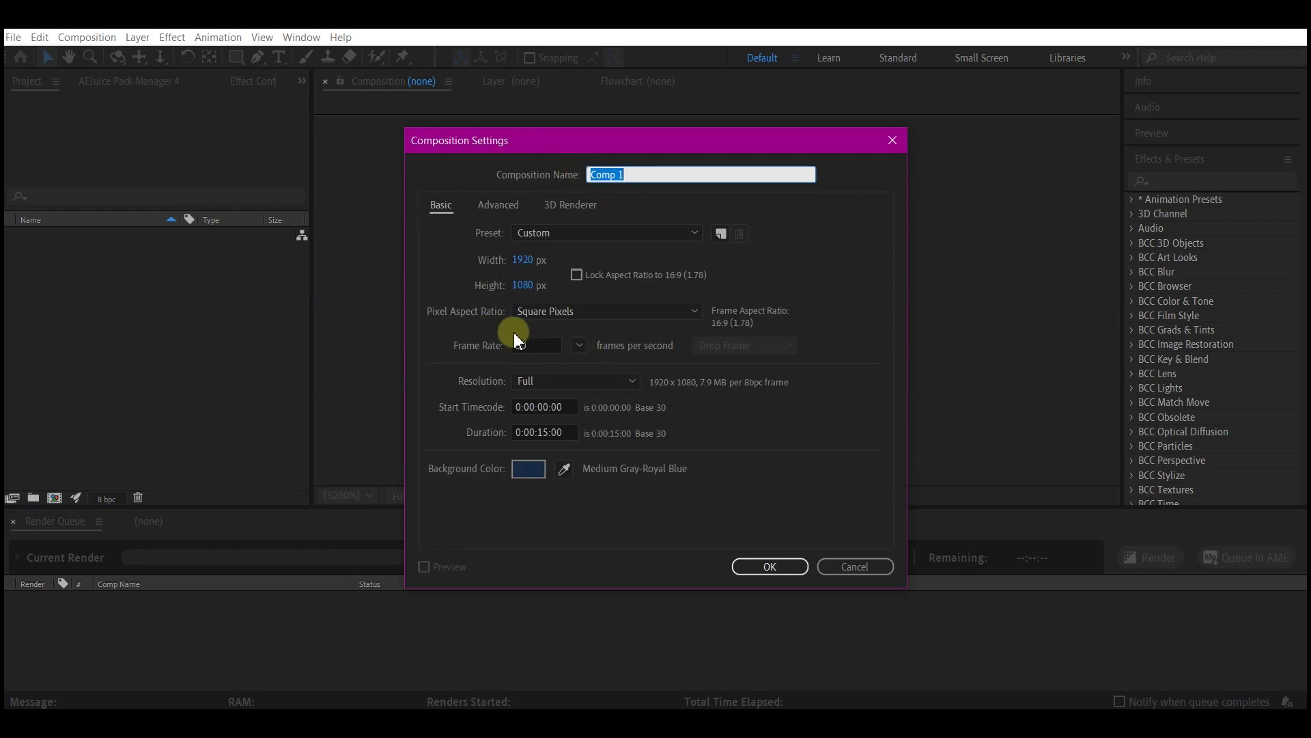
pyautogui.click(768, 566)
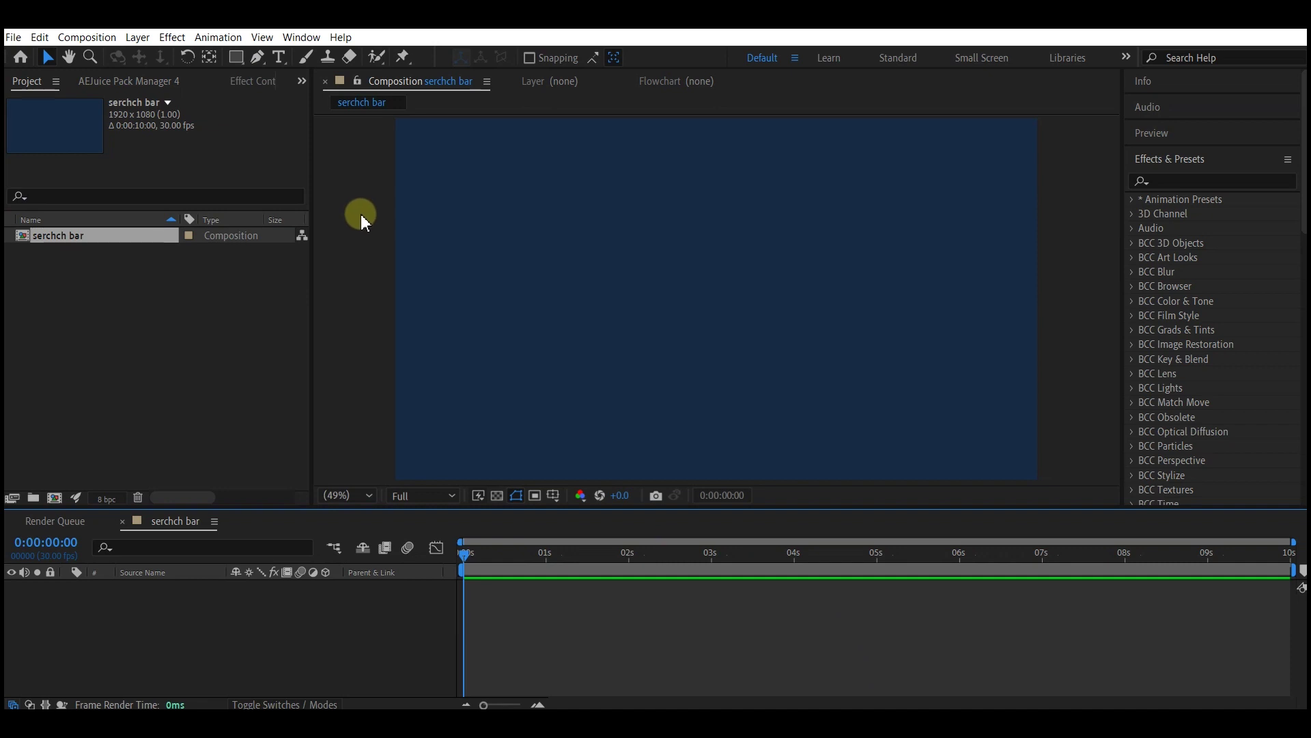
pyautogui.press('g')
pyautogui.click(558, 290)
pyautogui.click(931, 290)
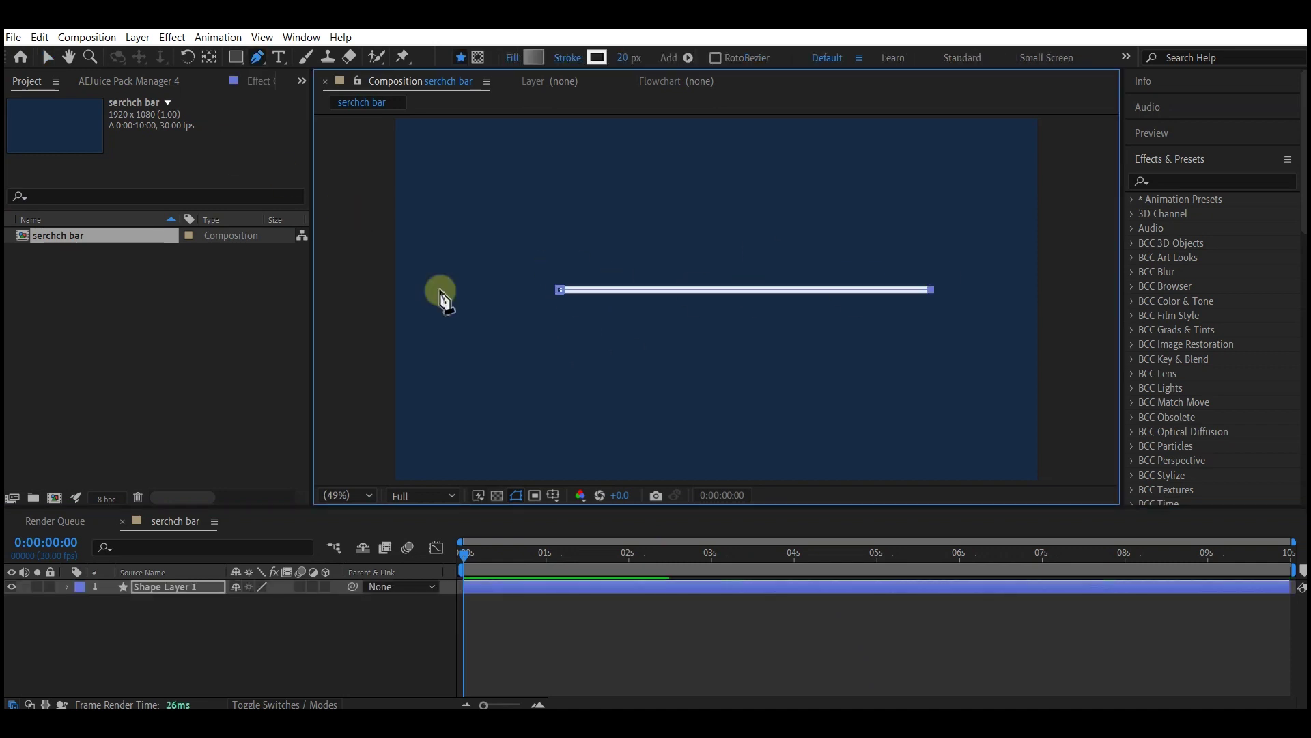
# Step: Give the line no fill and a solid 10 px stroke
pyautogui.click(512, 59)
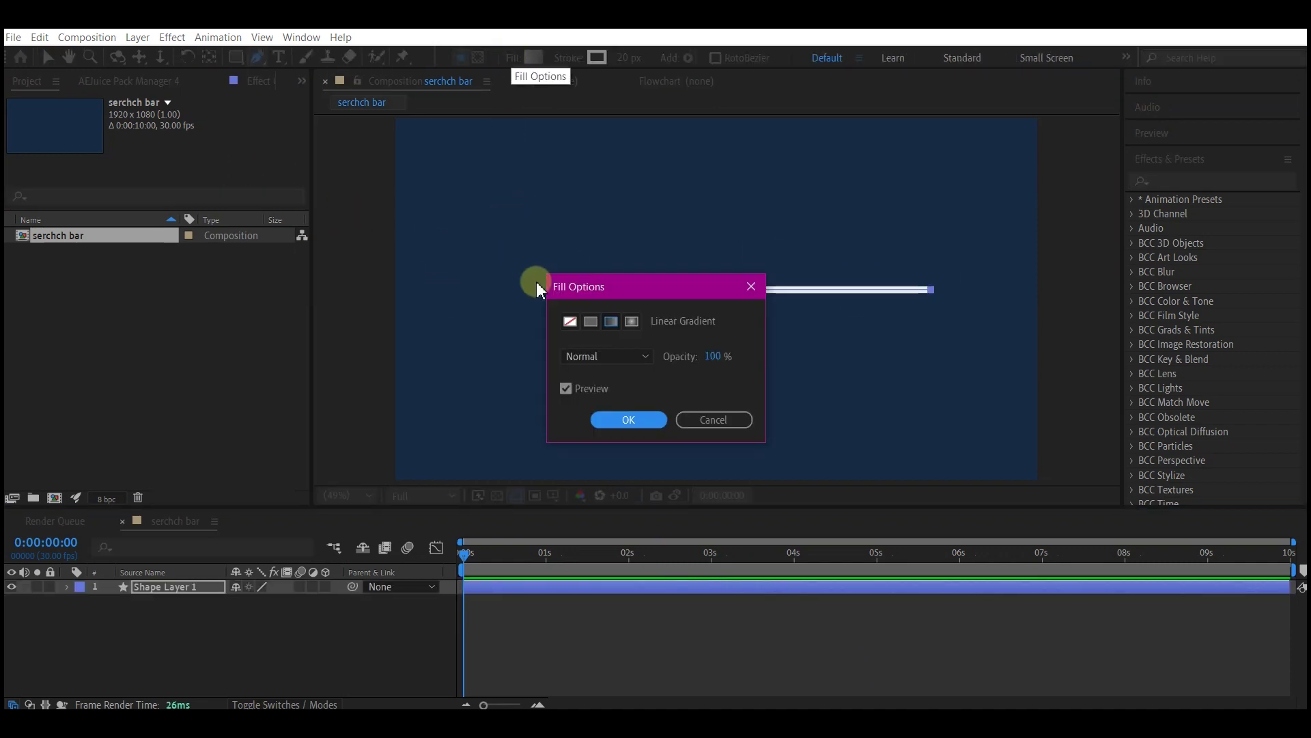
pyautogui.click(570, 321)
pyautogui.click(625, 419)
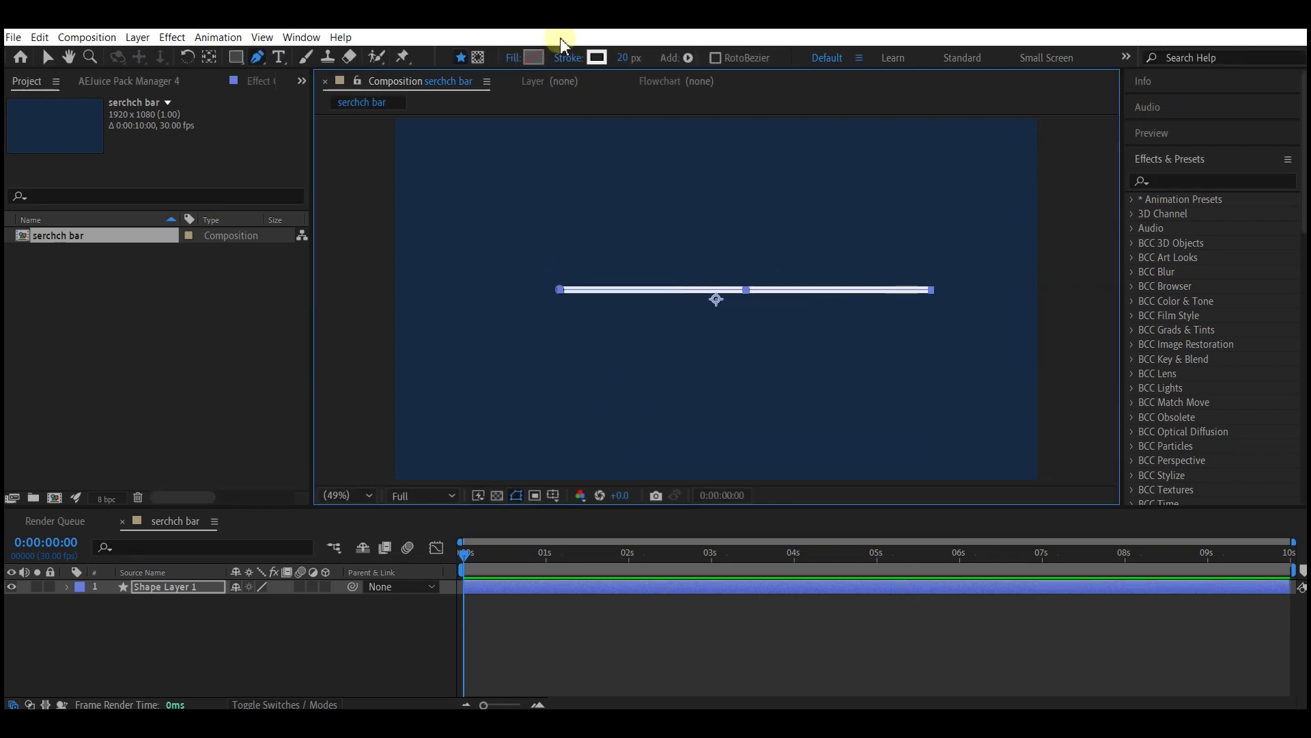
pyautogui.keyDown('alt'); pyautogui.click(592, 58); pyautogui.keyUp('alt')
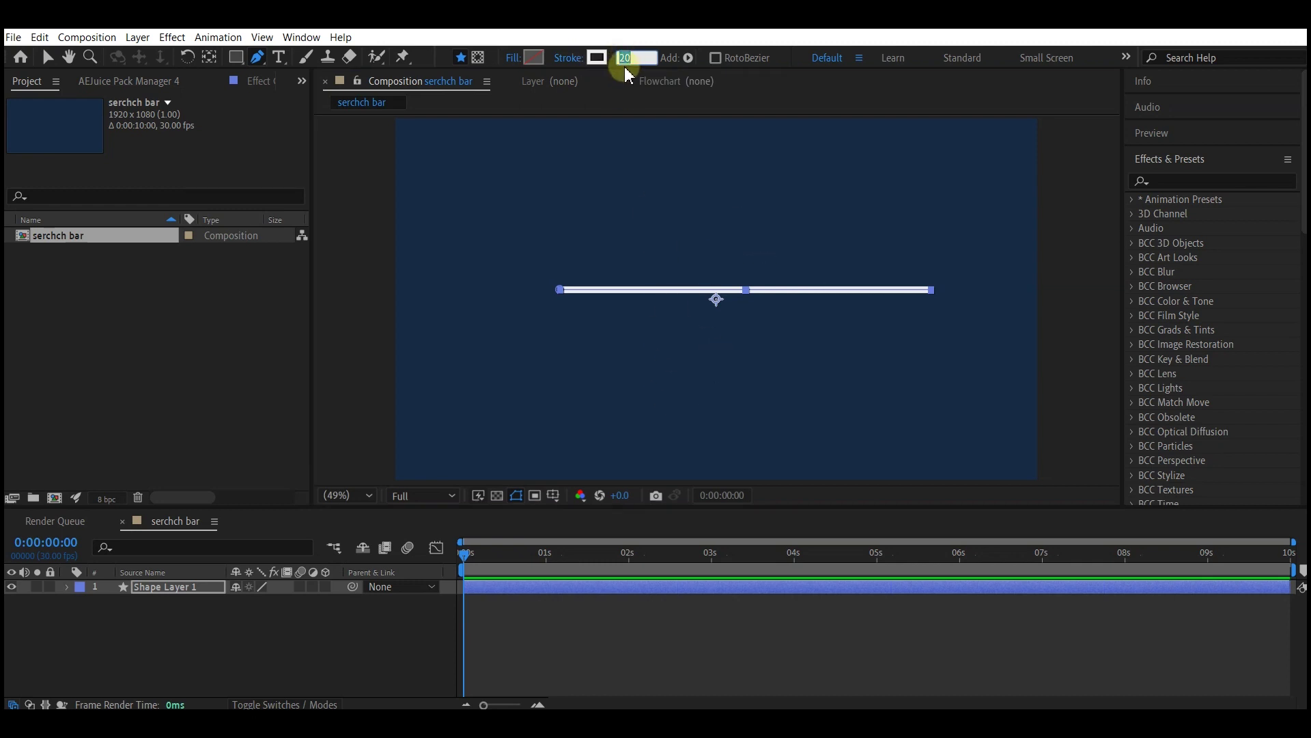
pyautogui.write('10')
pyautogui.press('Return')
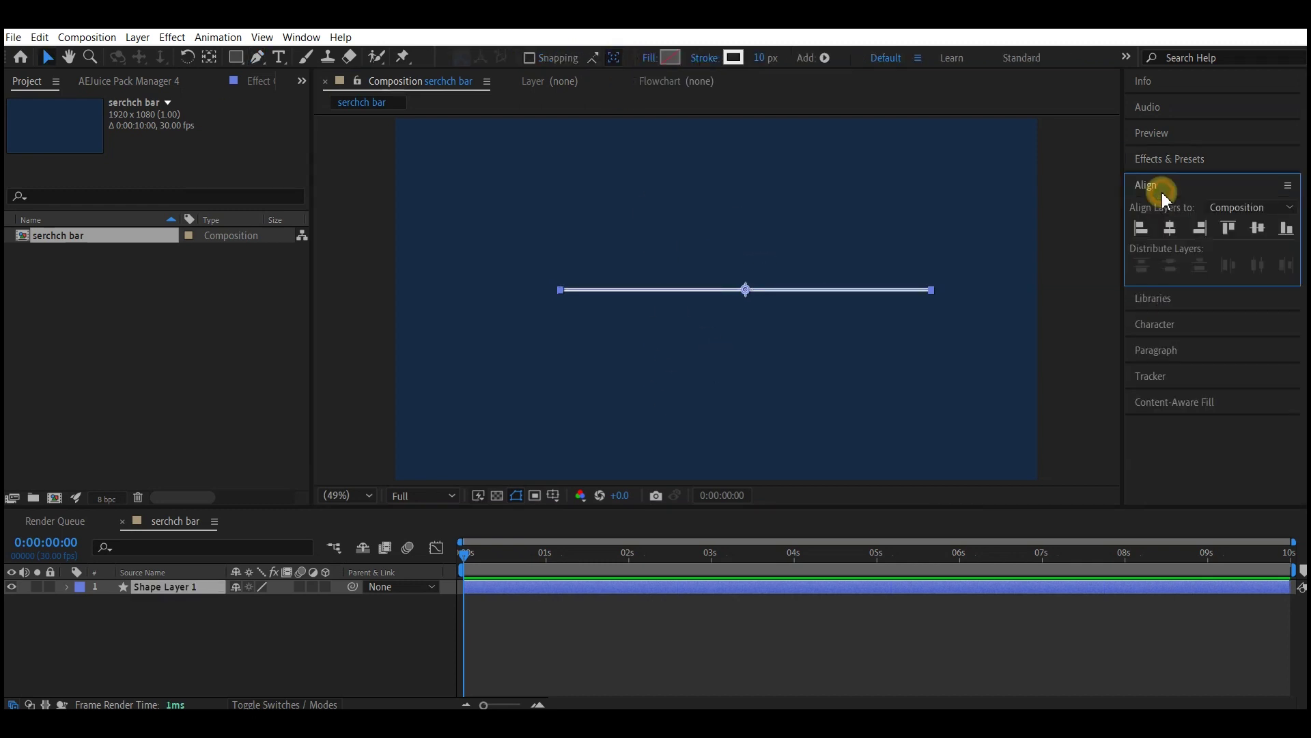
# Step: Centre the line in the composition and give it Round Cap ends
pyautogui.click(1170, 227)
pyautogui.click(1258, 228)
pyautogui.press('u')
pyautogui.press('u')
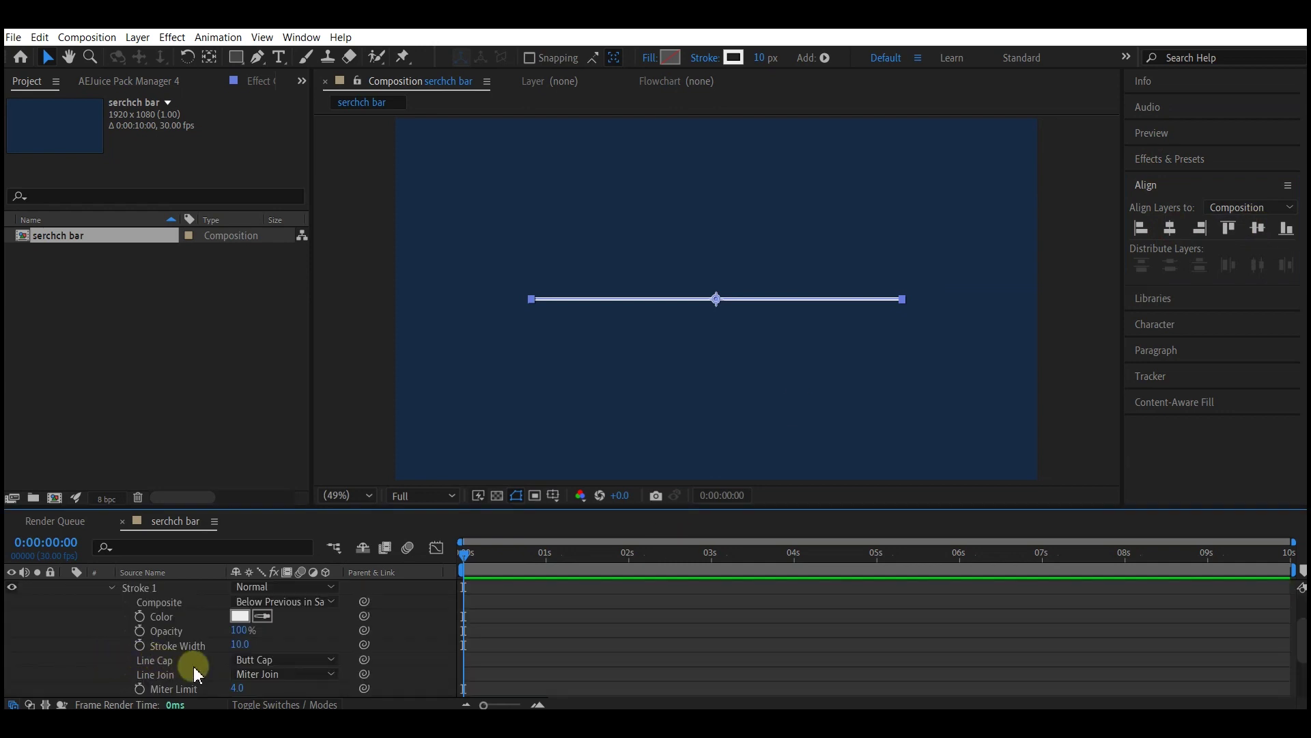
pyautogui.click(253, 661)
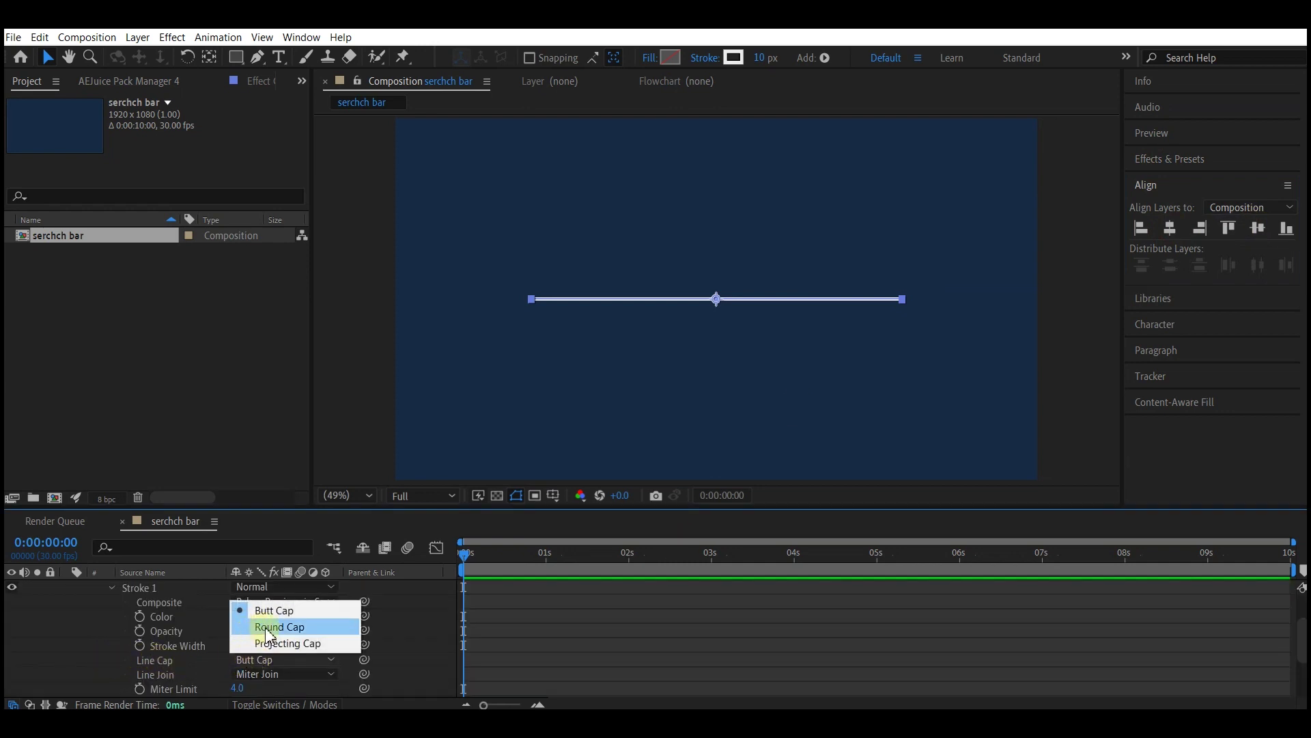
pyautogui.click(267, 636)
pyautogui.scroll(2, 292, 605)
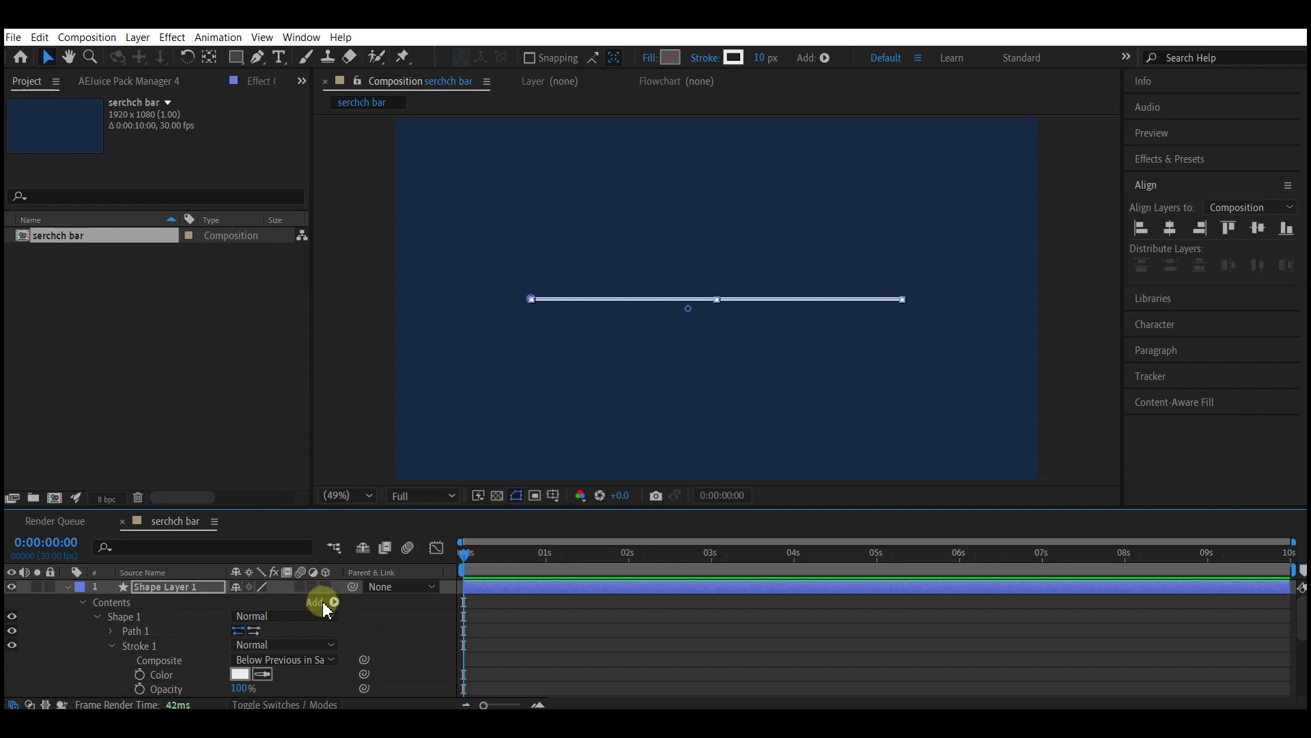
# Step: Add Trim Paths to the line and keyframe End at 100% at one second
pyautogui.click(332, 602)
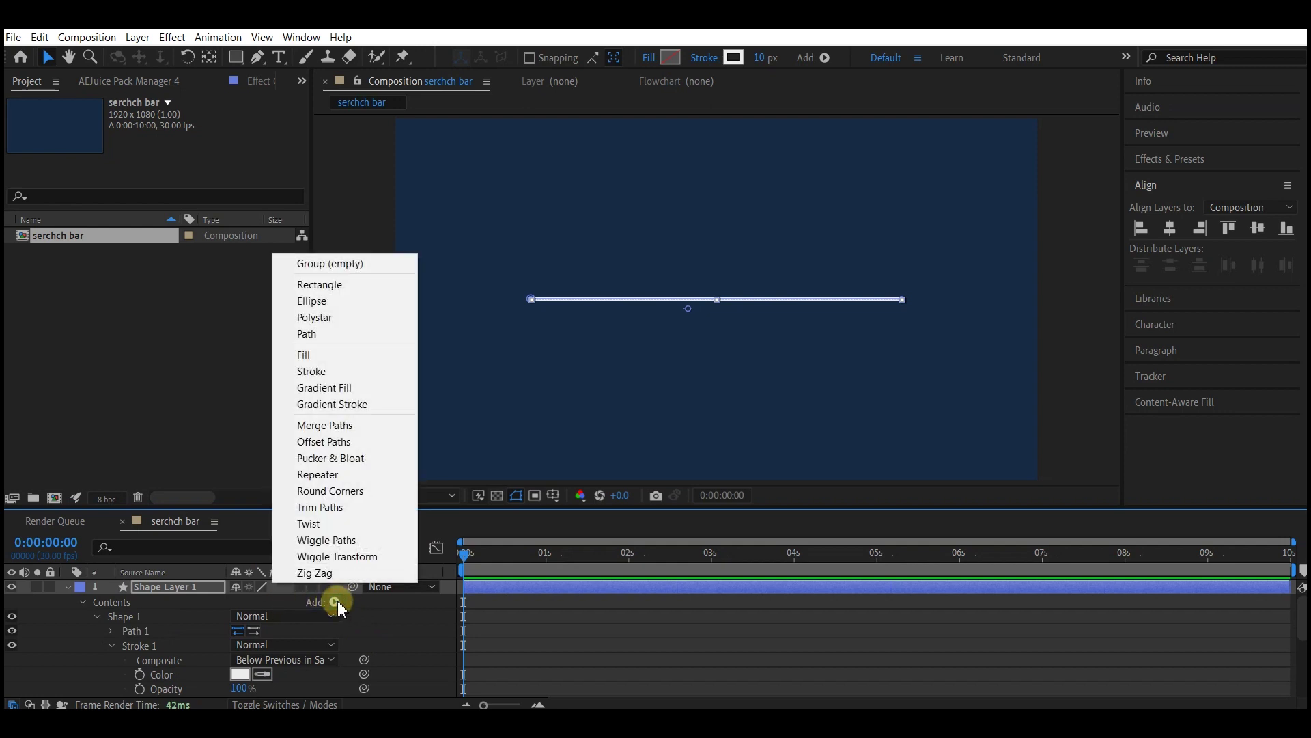
pyautogui.click(314, 508)
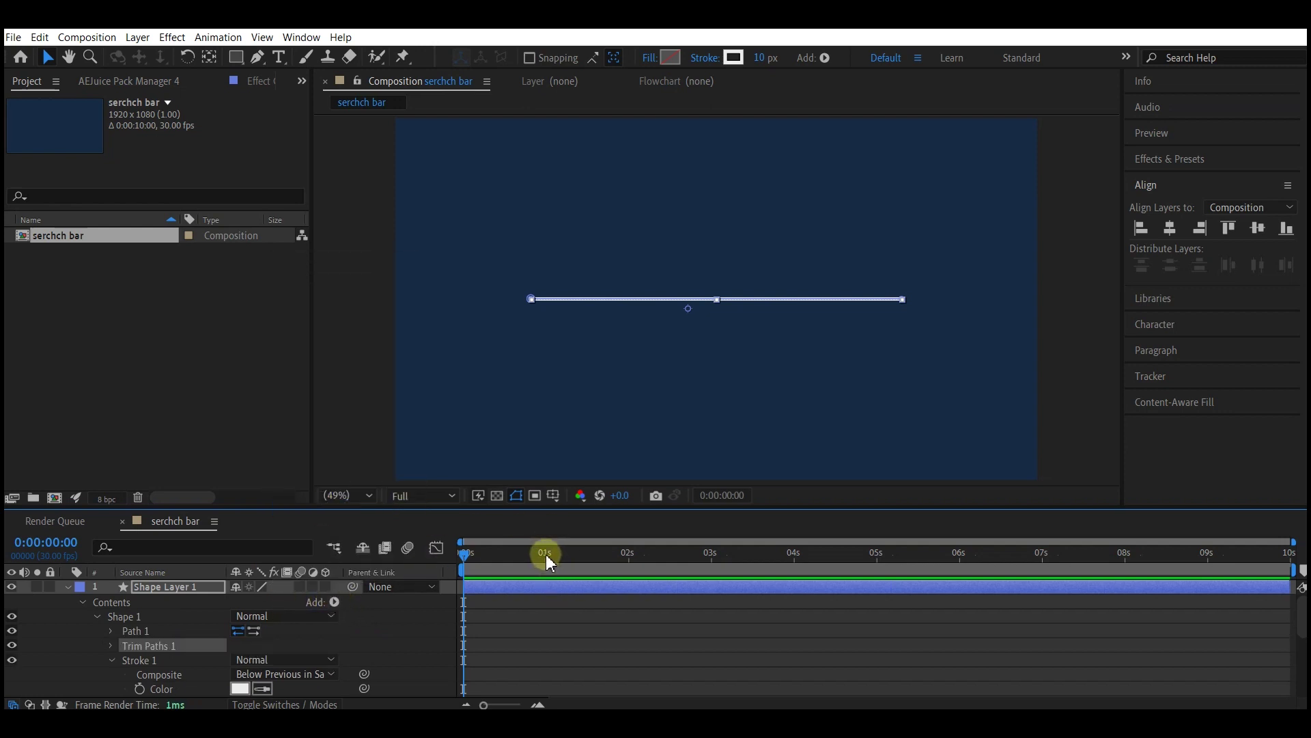
pyautogui.click(547, 554)
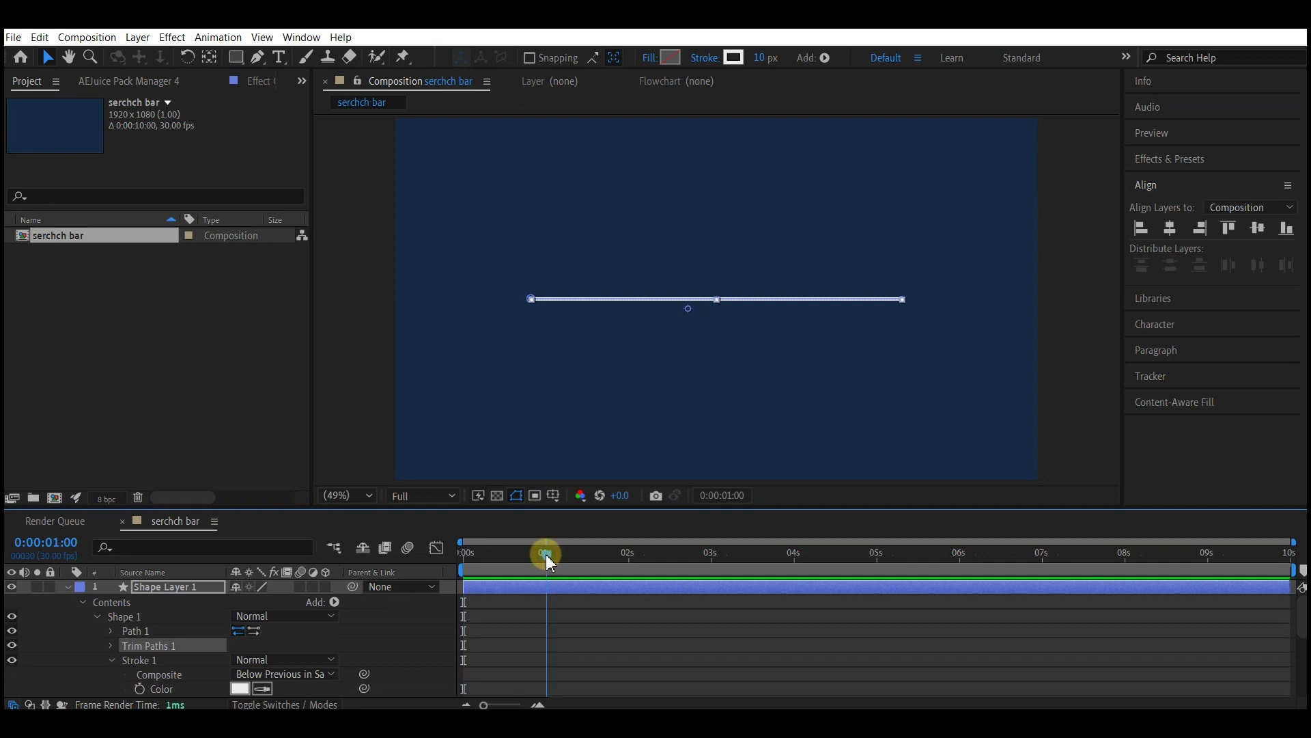
pyautogui.click(111, 647)
pyautogui.click(139, 660)
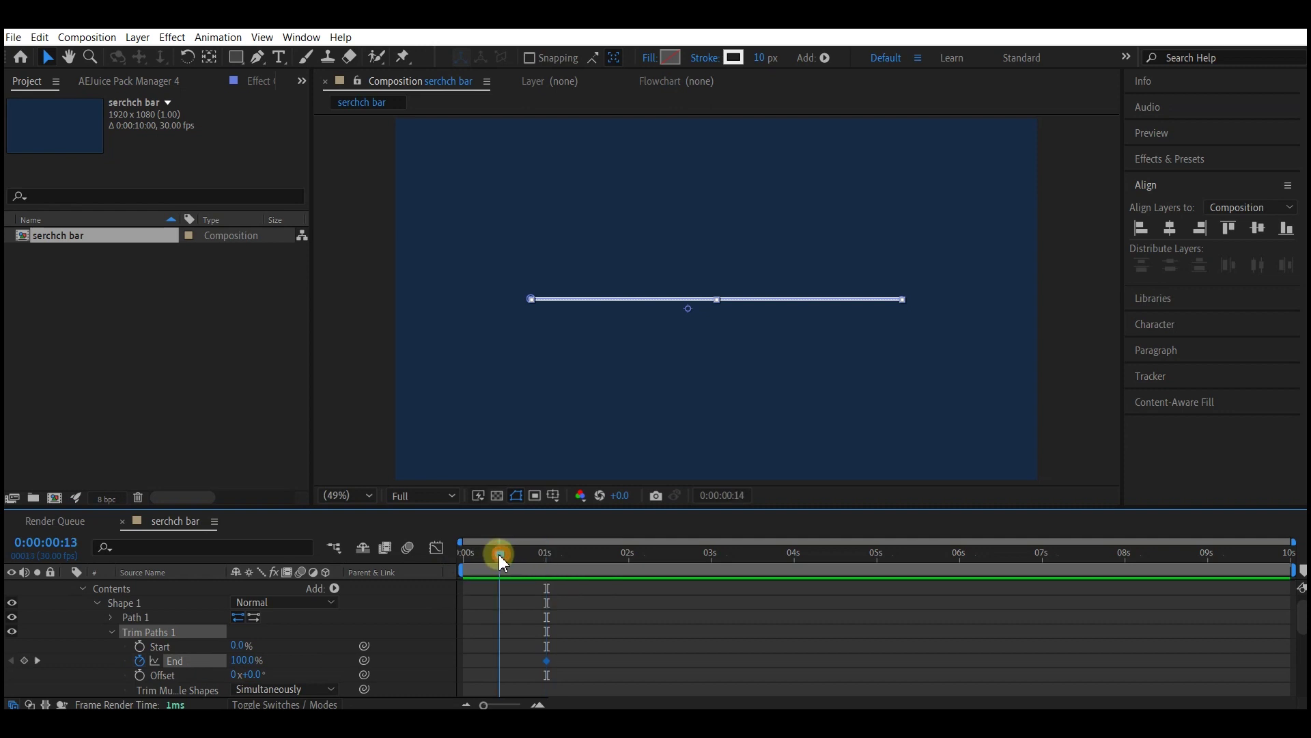
# Step: Keyframe the Trim Paths End at 0% at the start of the timeline
pyautogui.moveTo(499, 553); pyautogui.dragTo(439, 566)
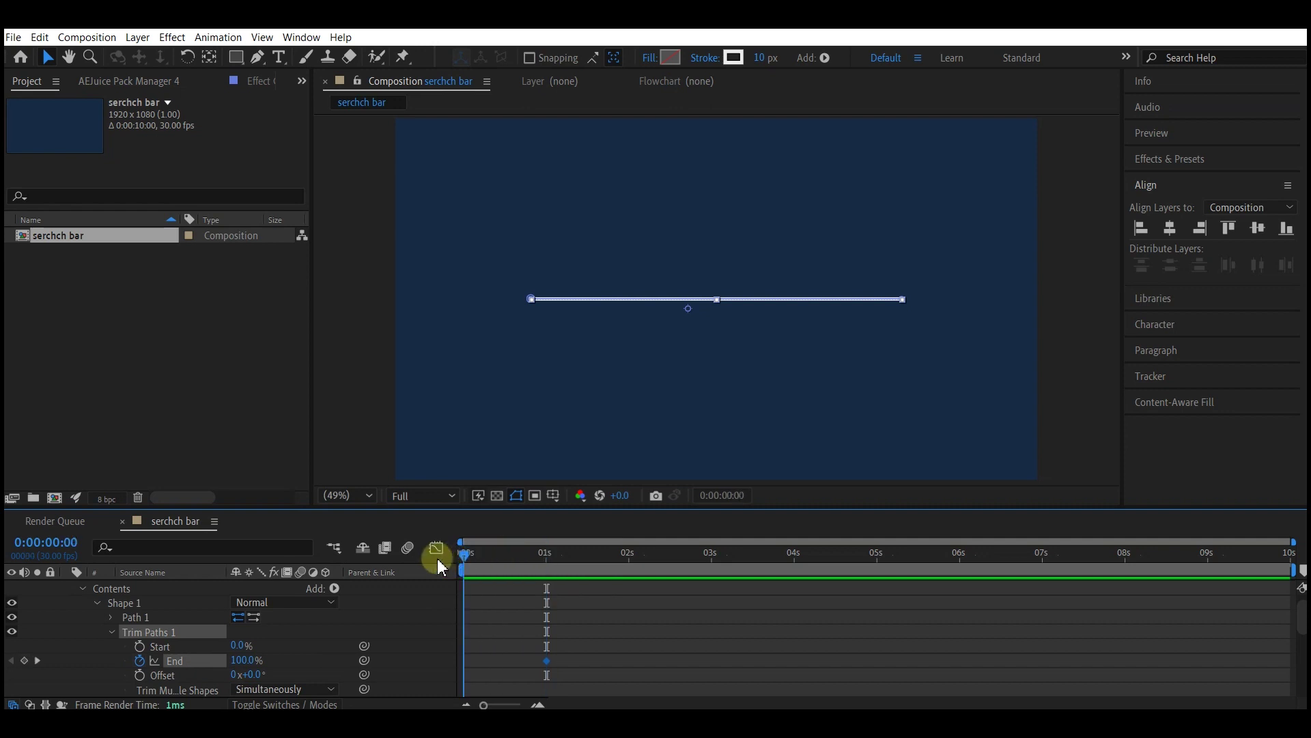
pyautogui.moveTo(247, 660); pyautogui.dragTo(232, 667)
pyautogui.click(237, 660)
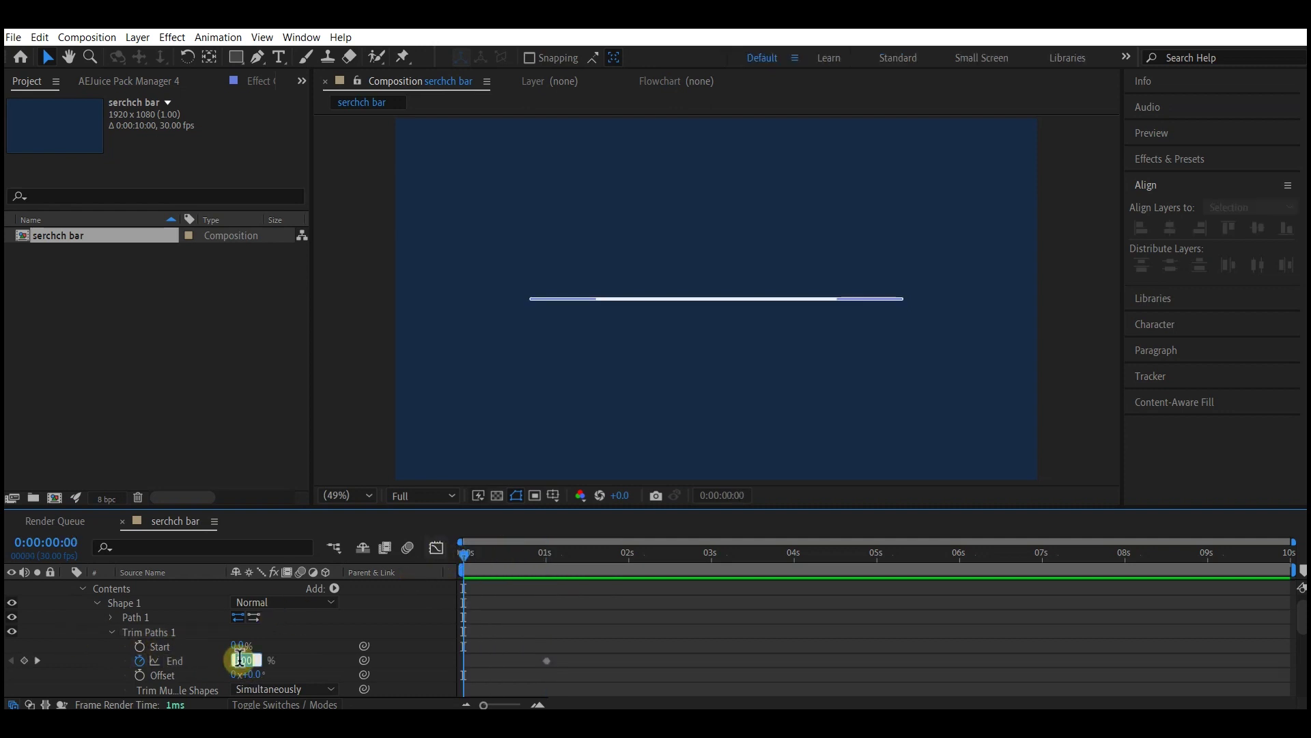
pyautogui.write('0')
pyautogui.press('Return')
pyautogui.scroll(-1, 634, 595)
pyautogui.moveTo(629, 601); pyautogui.dragTo(458, 651)
pyautogui.rightClick(546, 633)
pyautogui.moveTo(612, 622)
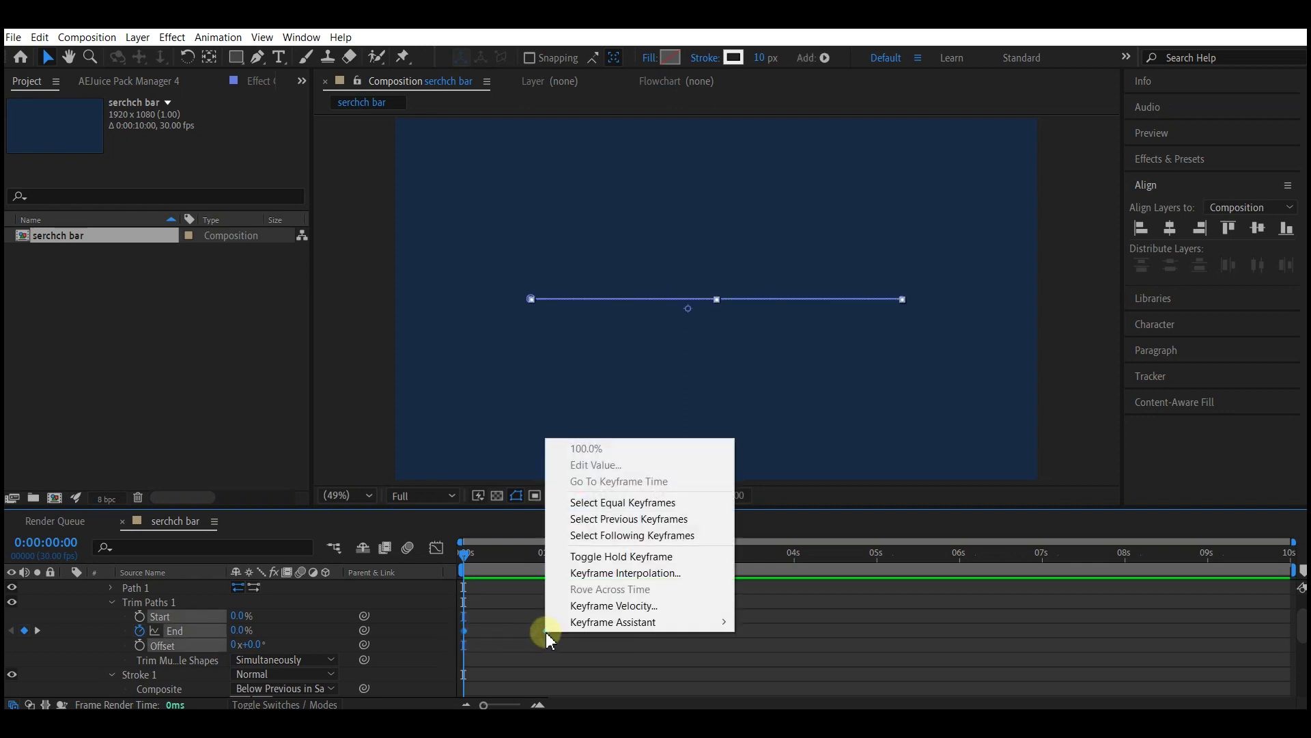
# Step: Easy Ease the End keyframes and stretch their influence handle in the speed graph
pyautogui.click(763, 506)
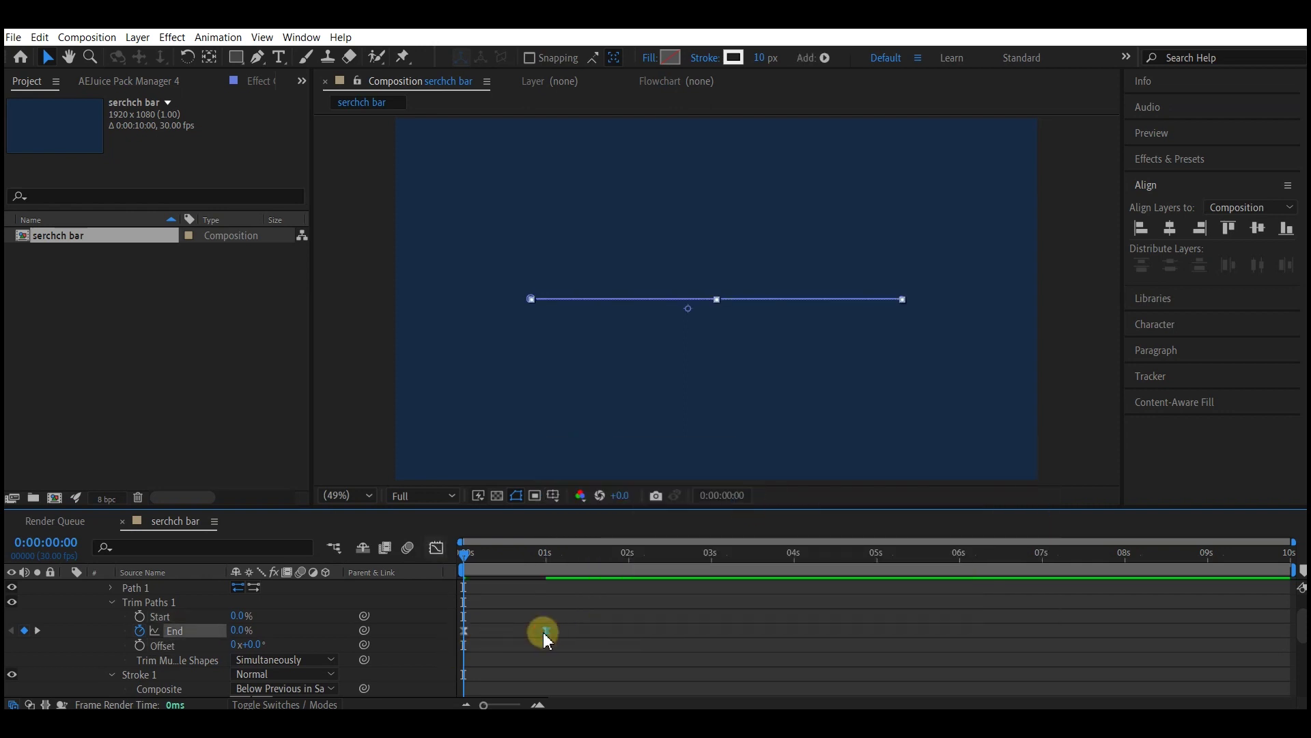
pyautogui.click(436, 547)
pyautogui.moveTo(533, 666); pyautogui.dragTo(504, 666)
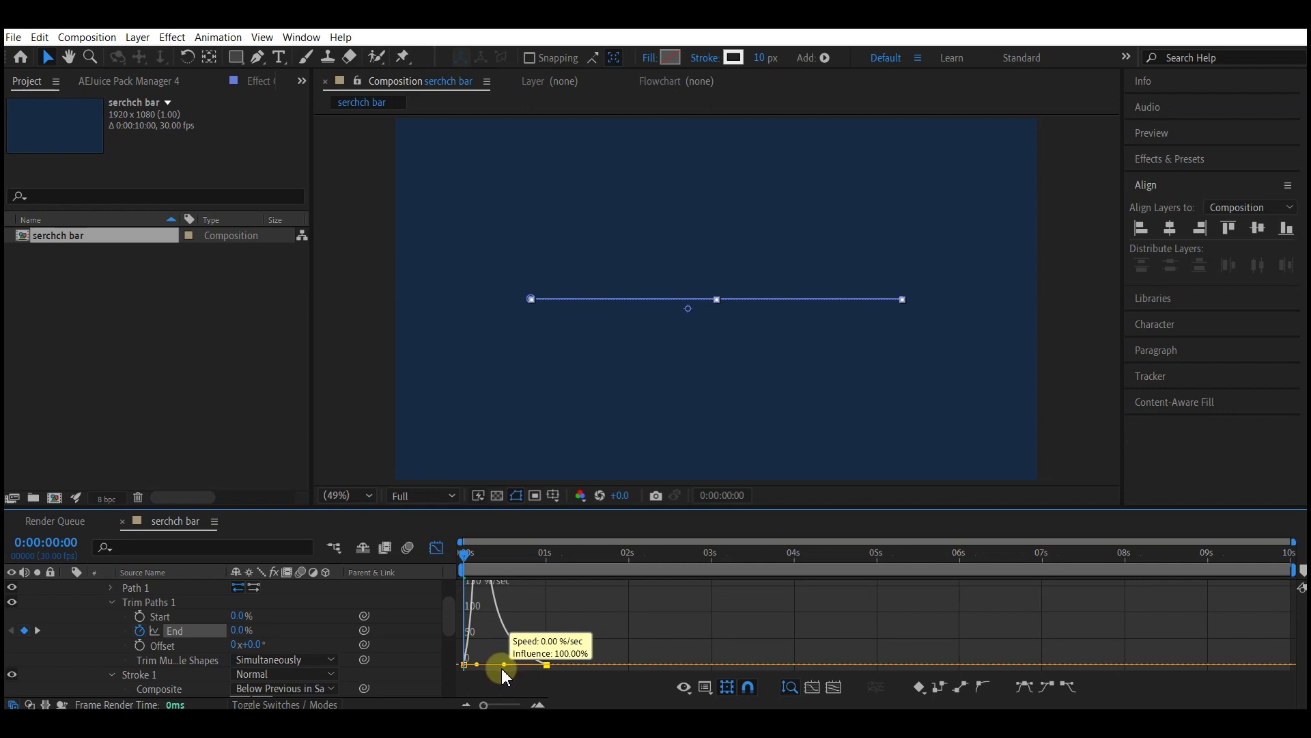
pyautogui.press('space')
pyautogui.click(437, 547)
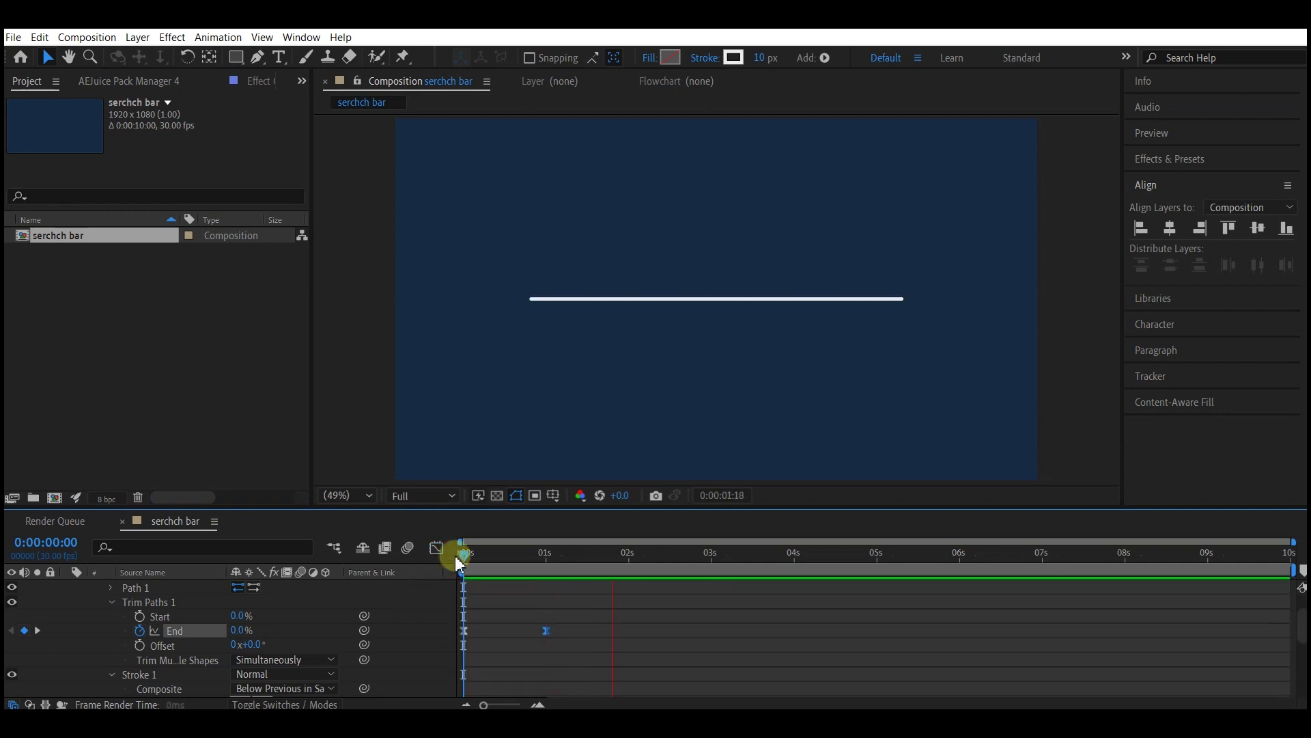
# Step: Move the final End keyframe to about two seconds and preview the draw-on
pyautogui.moveTo(457, 562); pyautogui.dragTo(623, 554)
pyautogui.click(568, 588)
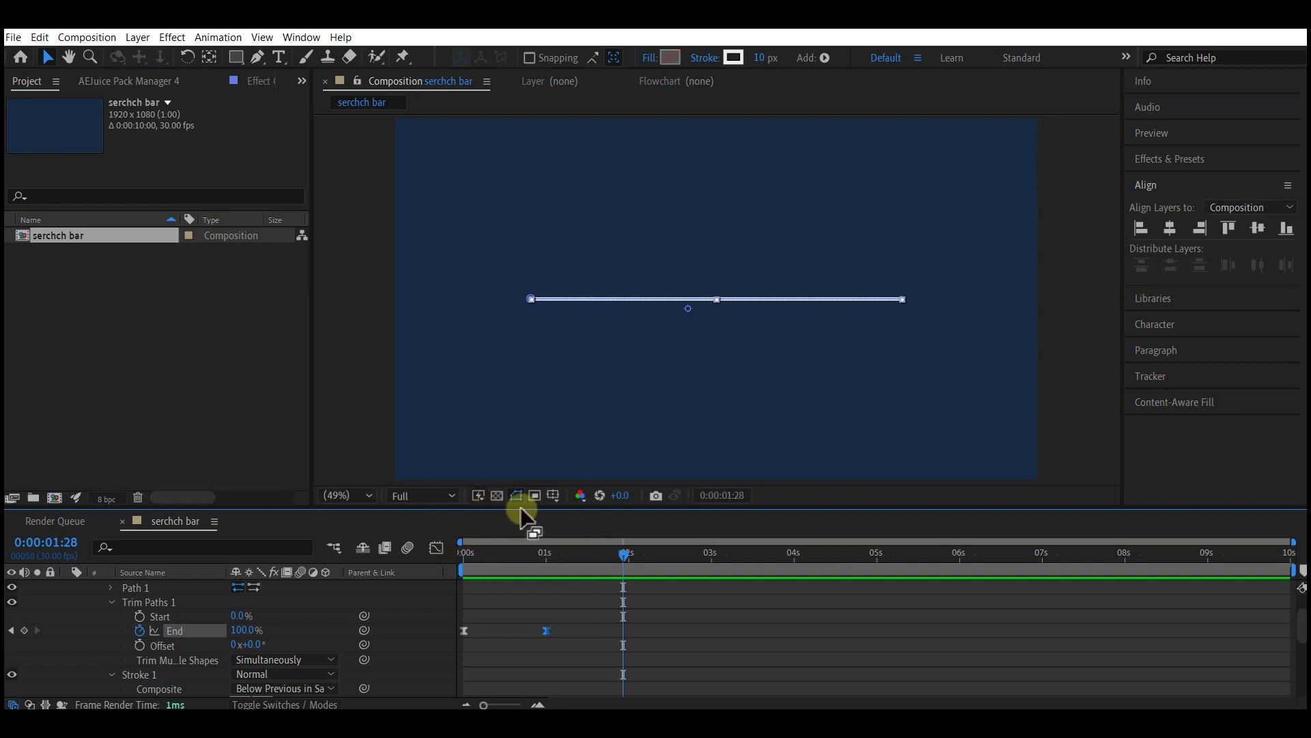
pyautogui.moveTo(553, 637); pyautogui.dragTo(632, 629)
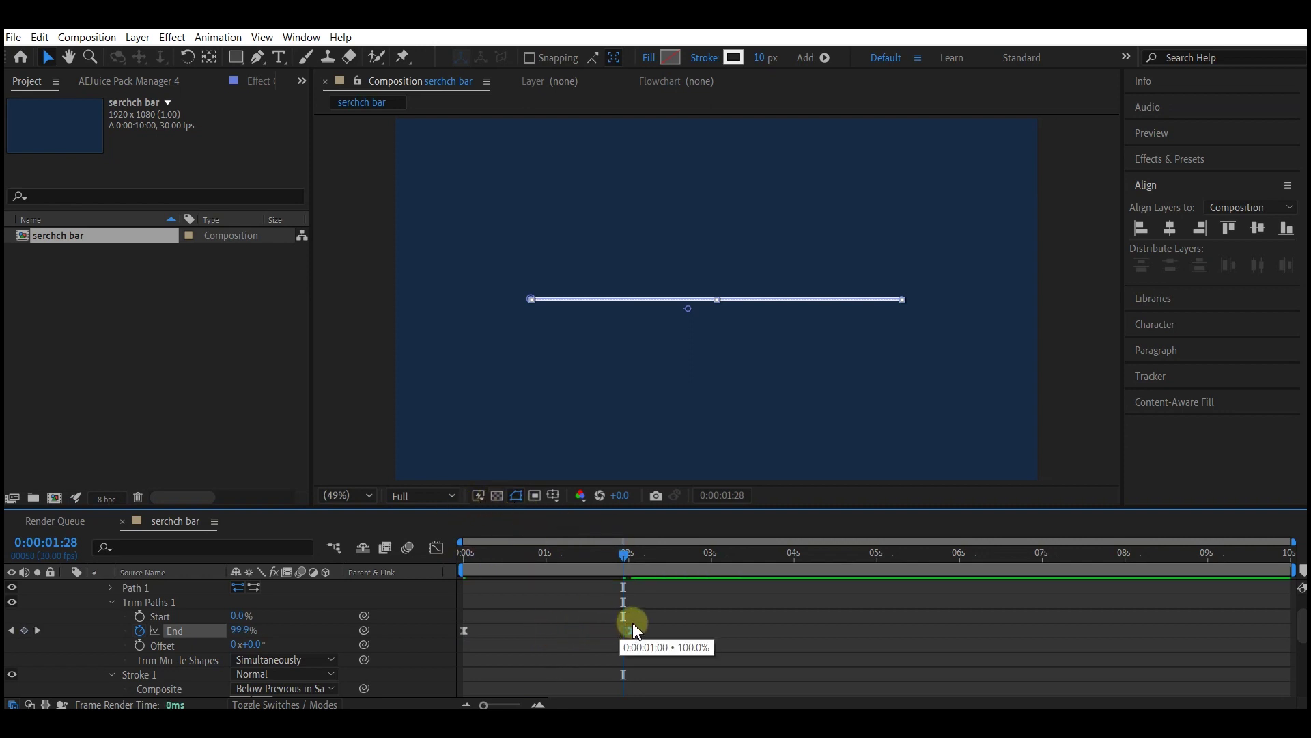
pyautogui.click(464, 553)
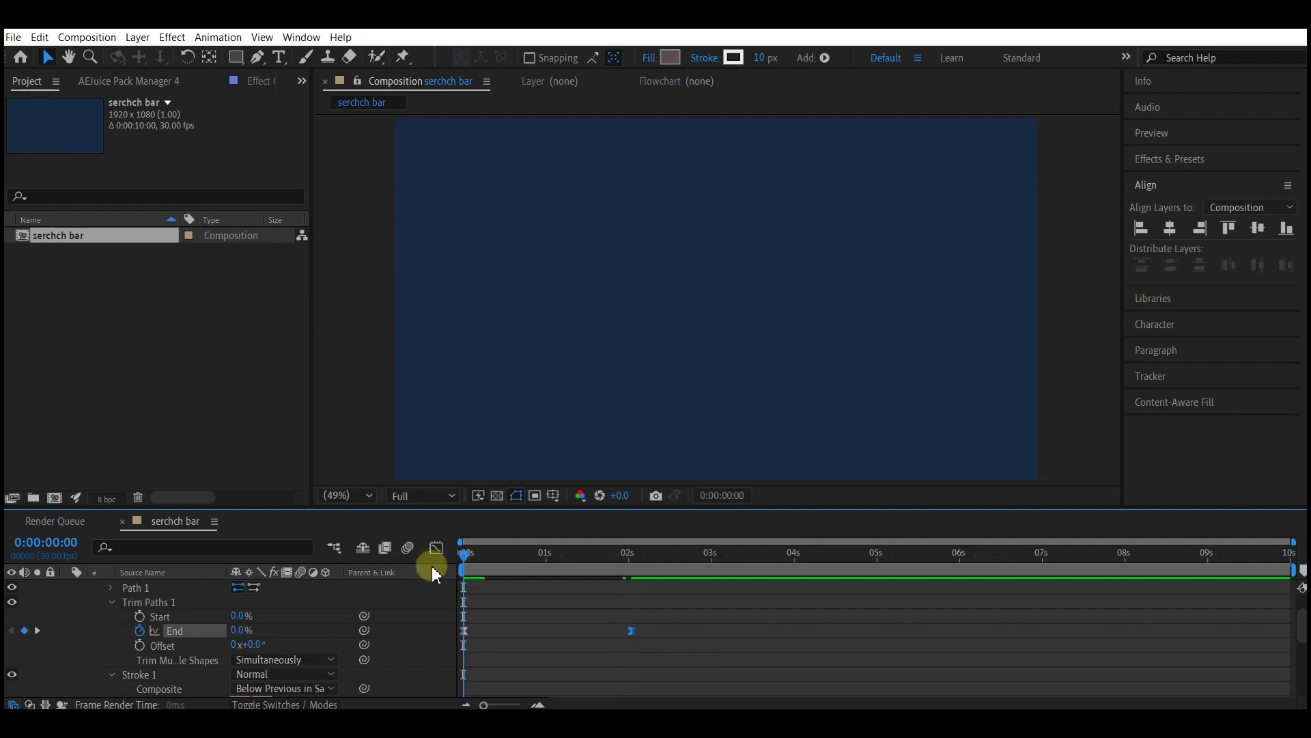
pyautogui.press('space')
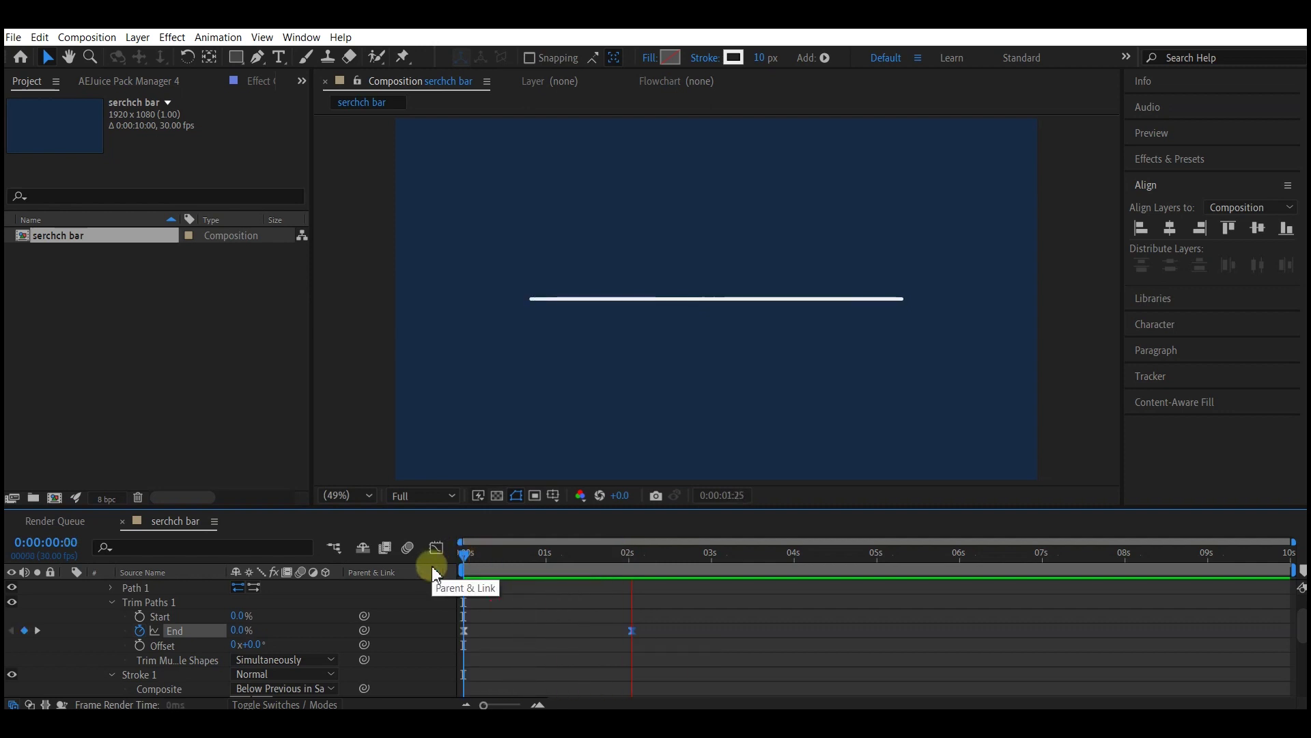
pyautogui.press('space')
pyautogui.scroll(1, 332, 601)
# Step: Add Offset Paths, keyframing Amount from 0 near two seconds to 40 at four seconds
pyautogui.click(335, 603)
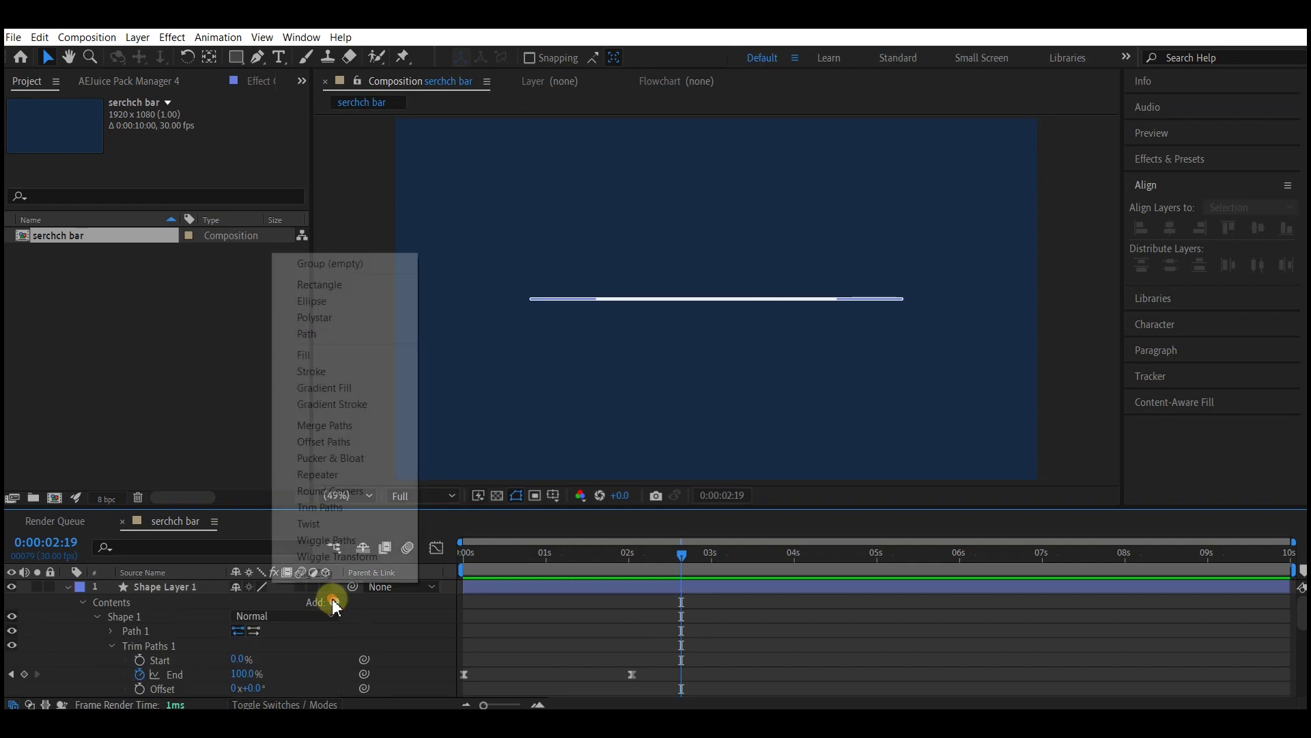
pyautogui.click(321, 444)
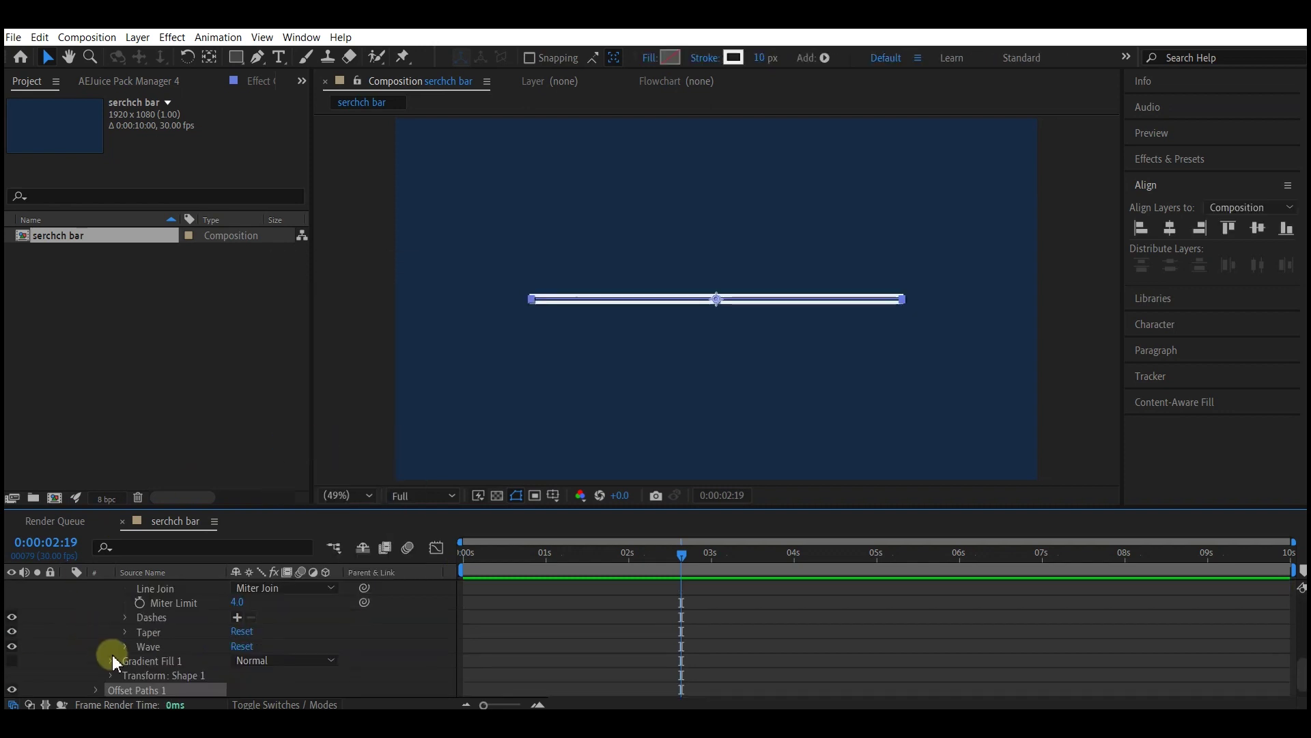
pyautogui.click(627, 553)
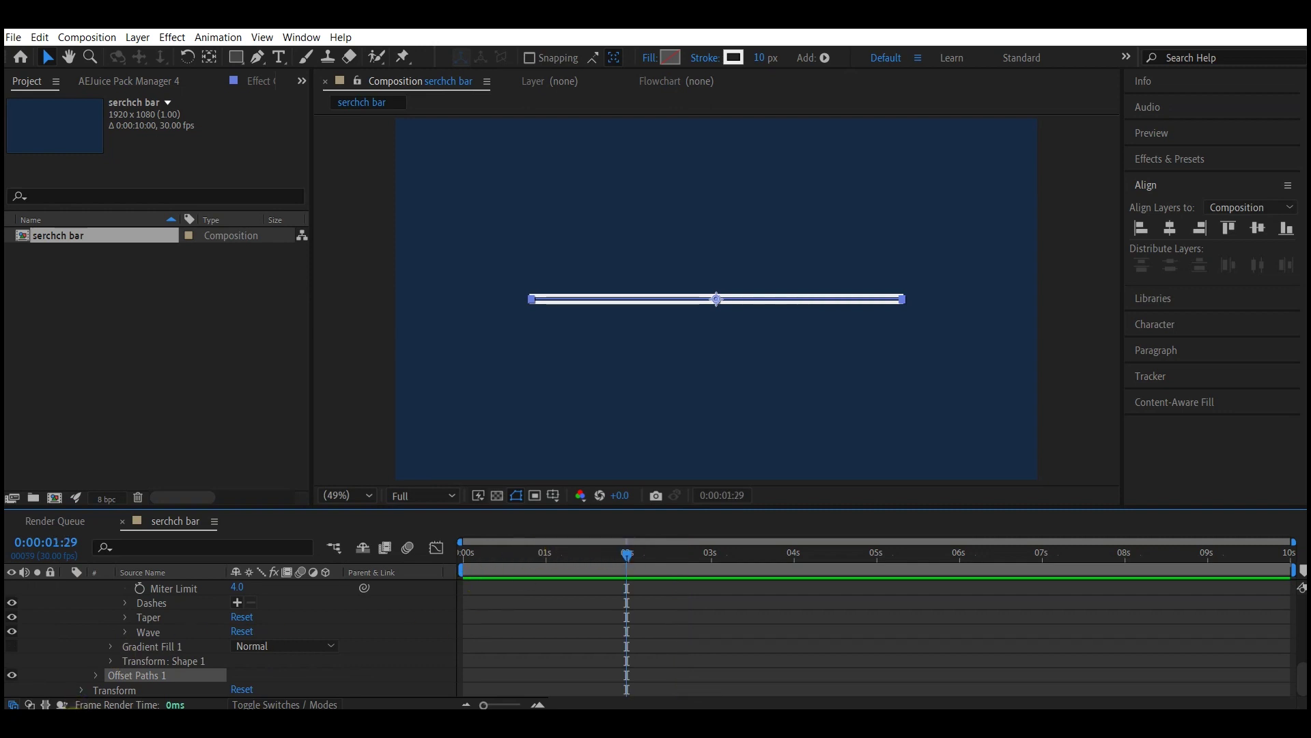
pyautogui.click(99, 676)
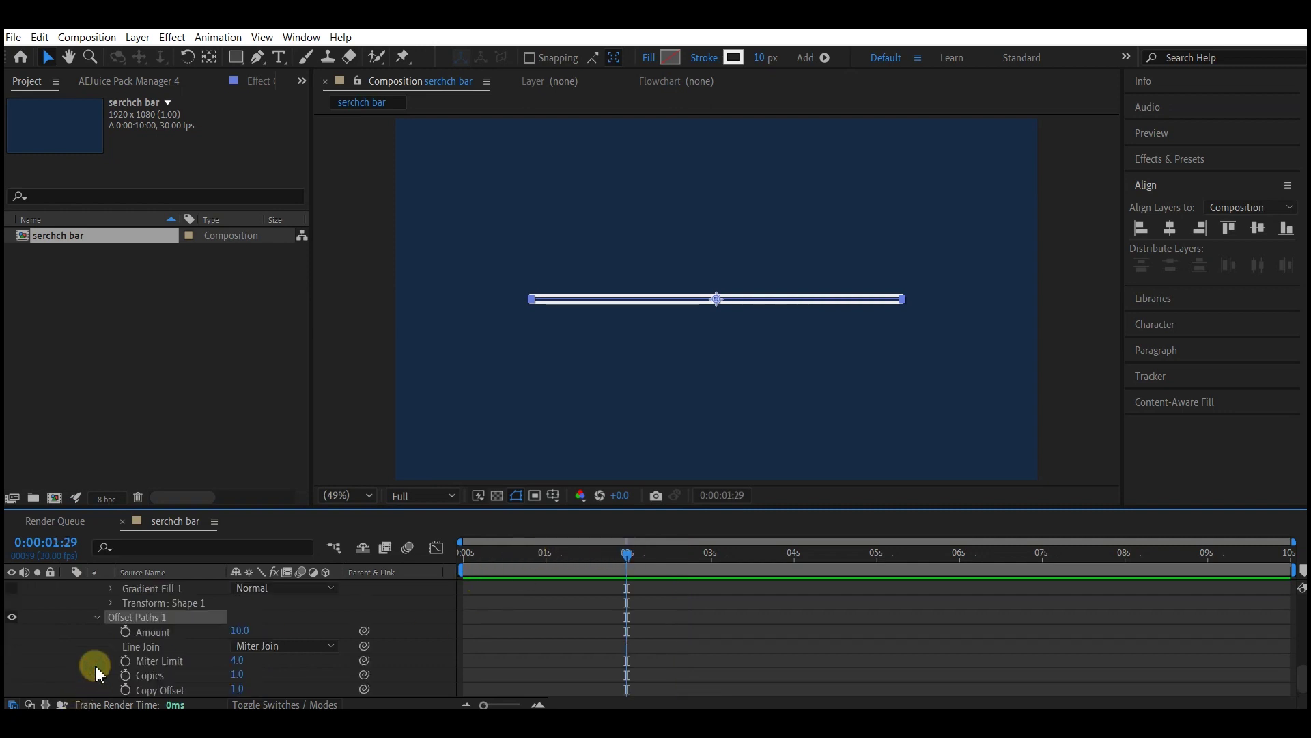
pyautogui.click(126, 632)
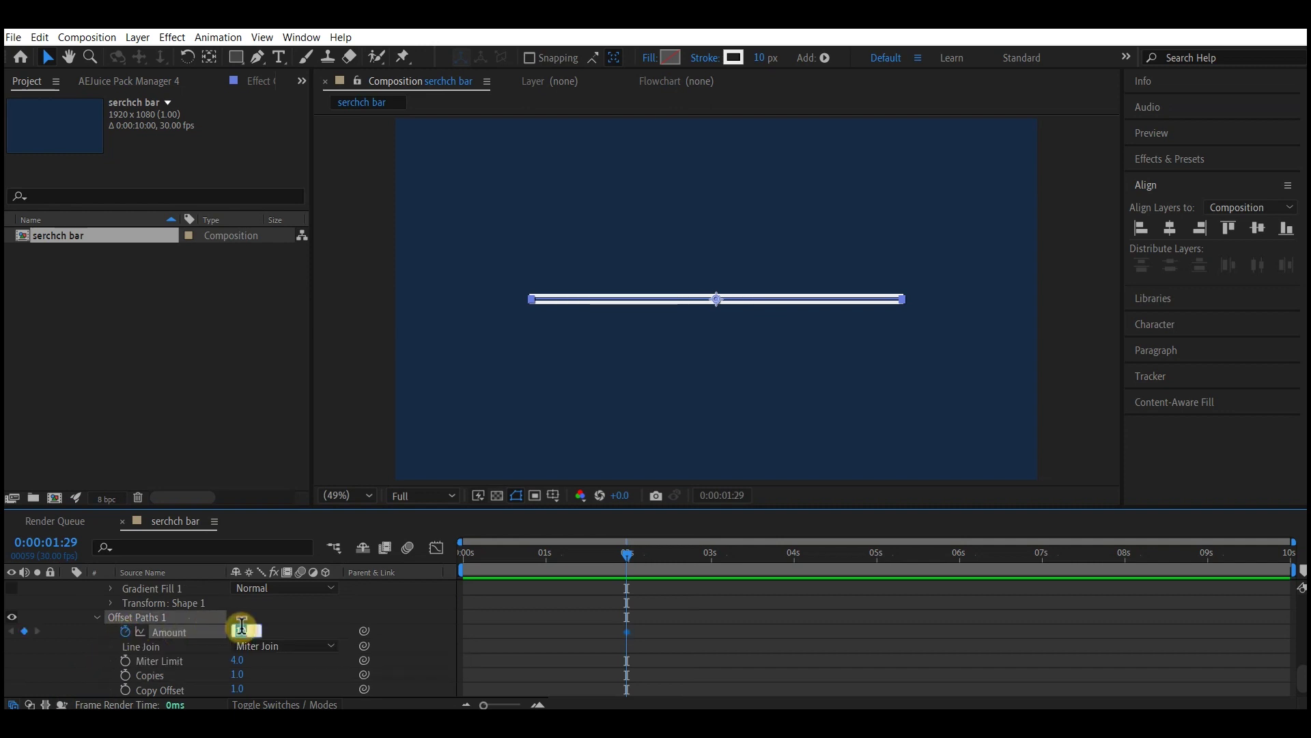
pyautogui.write('0')
pyautogui.press('Return')
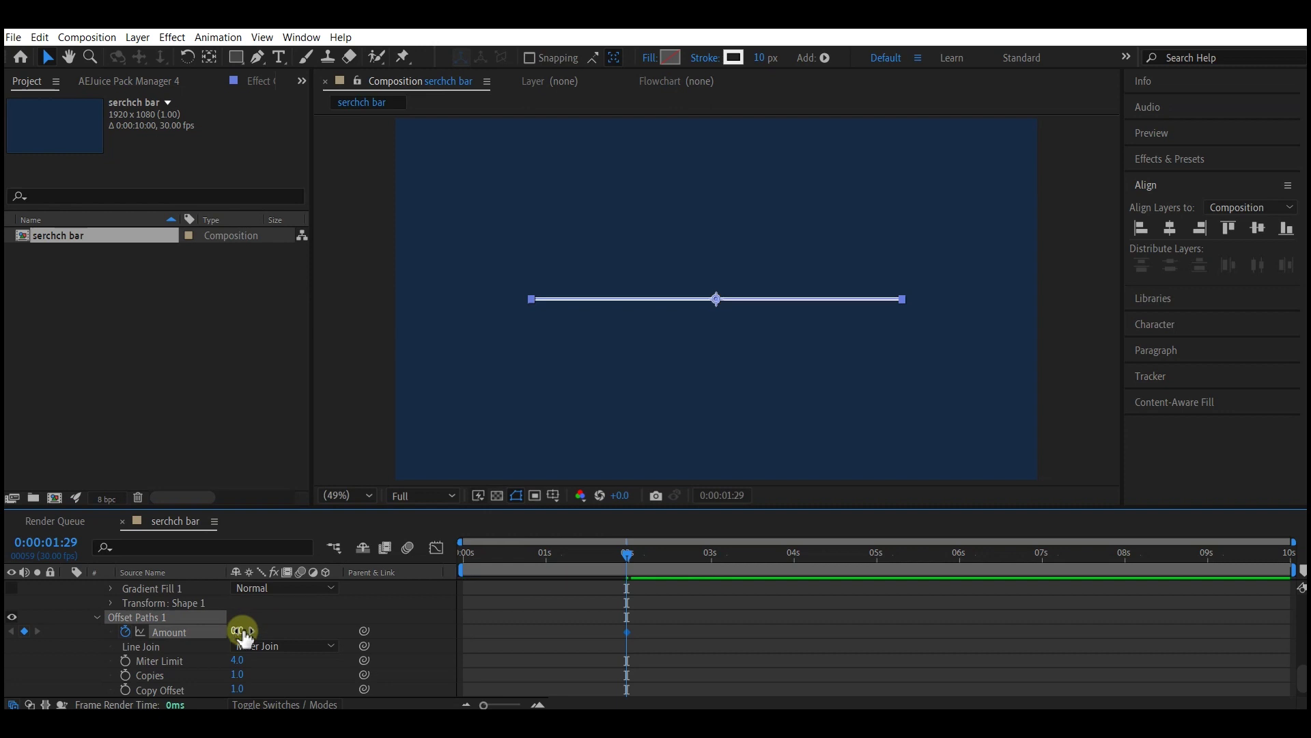
pyautogui.click(800, 556)
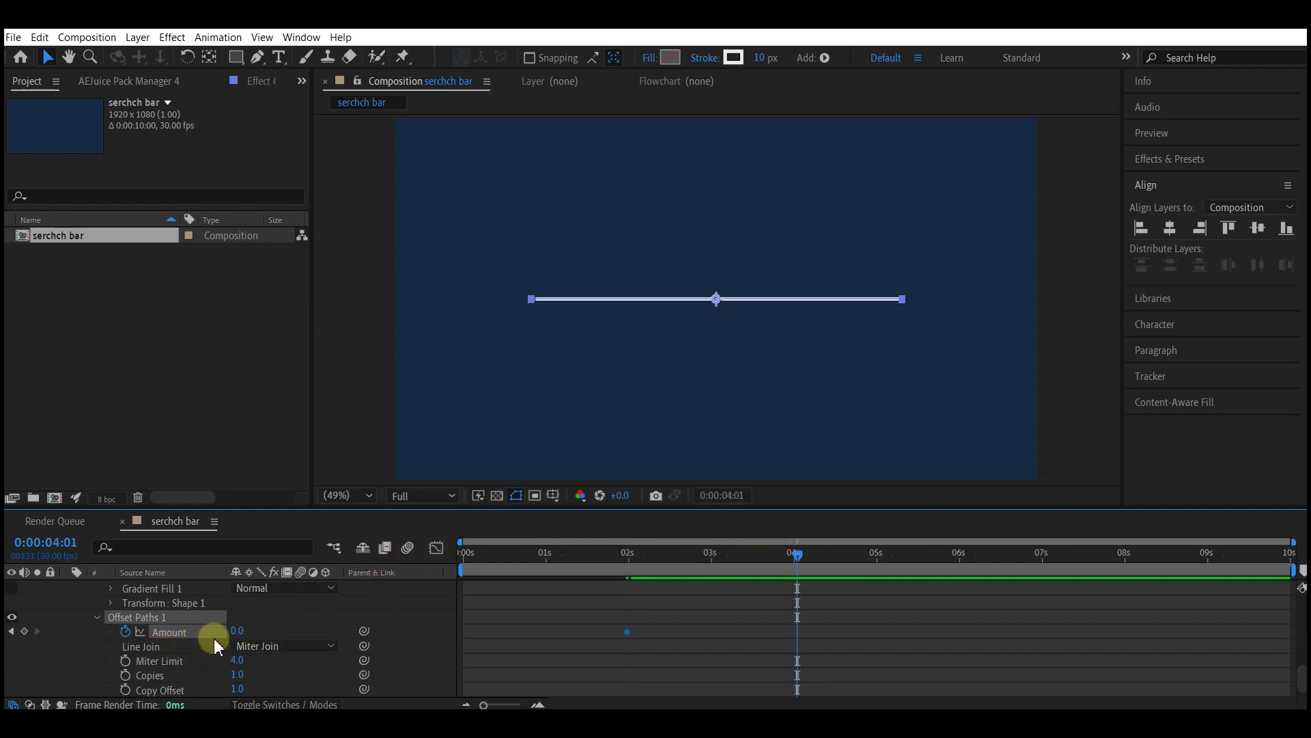
pyautogui.write('40')
pyautogui.press('Return')
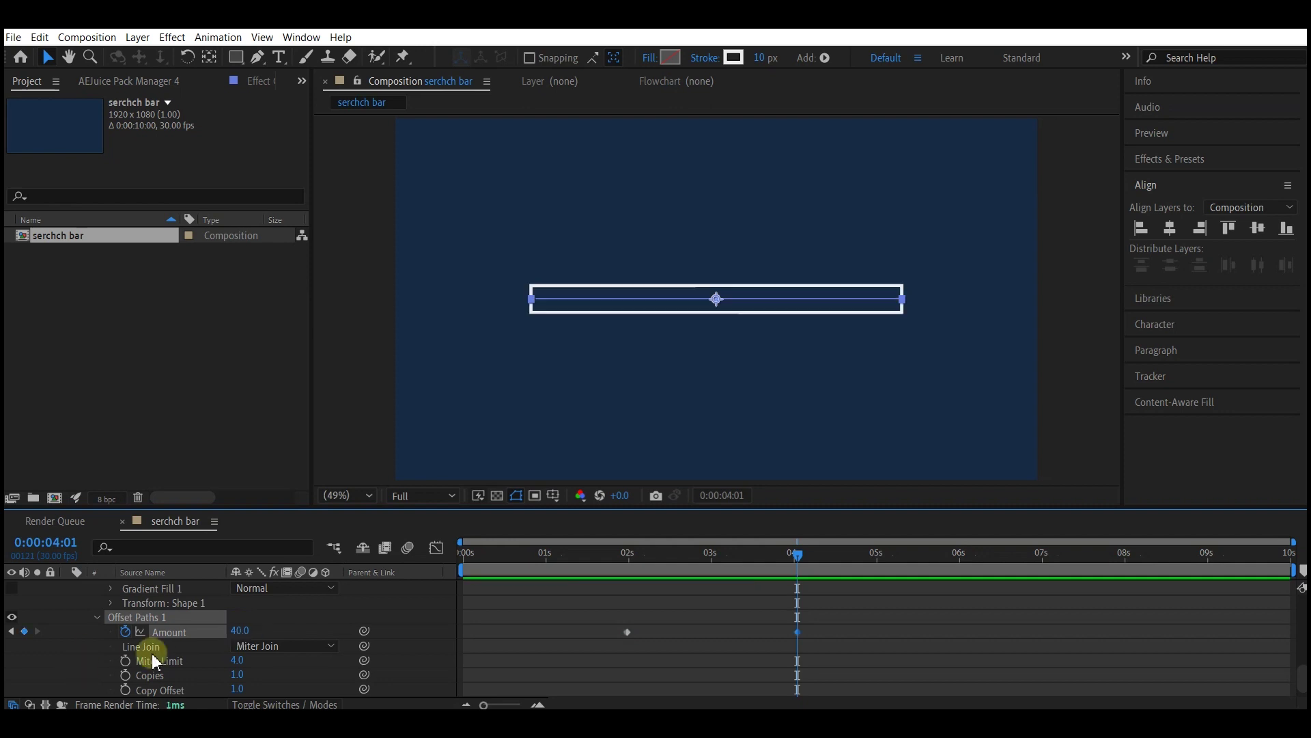
pyautogui.click(253, 647)
# Step: Set the outline to Round Join and Easy Ease both Amount keyframes
pyautogui.click(262, 680)
pyautogui.click(883, 553)
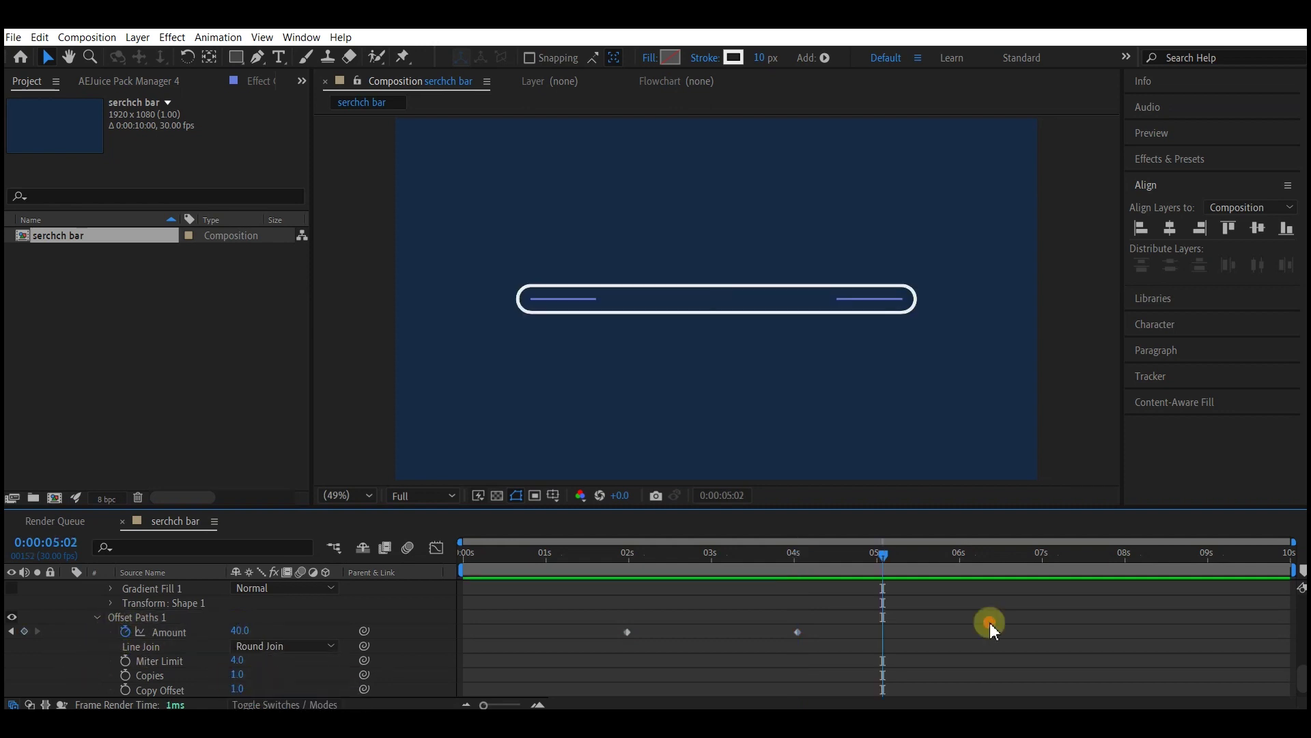
pyautogui.click(990, 622)
pyautogui.moveTo(907, 620); pyautogui.dragTo(593, 663)
pyautogui.rightClick(629, 633)
pyautogui.moveTo(697, 622)
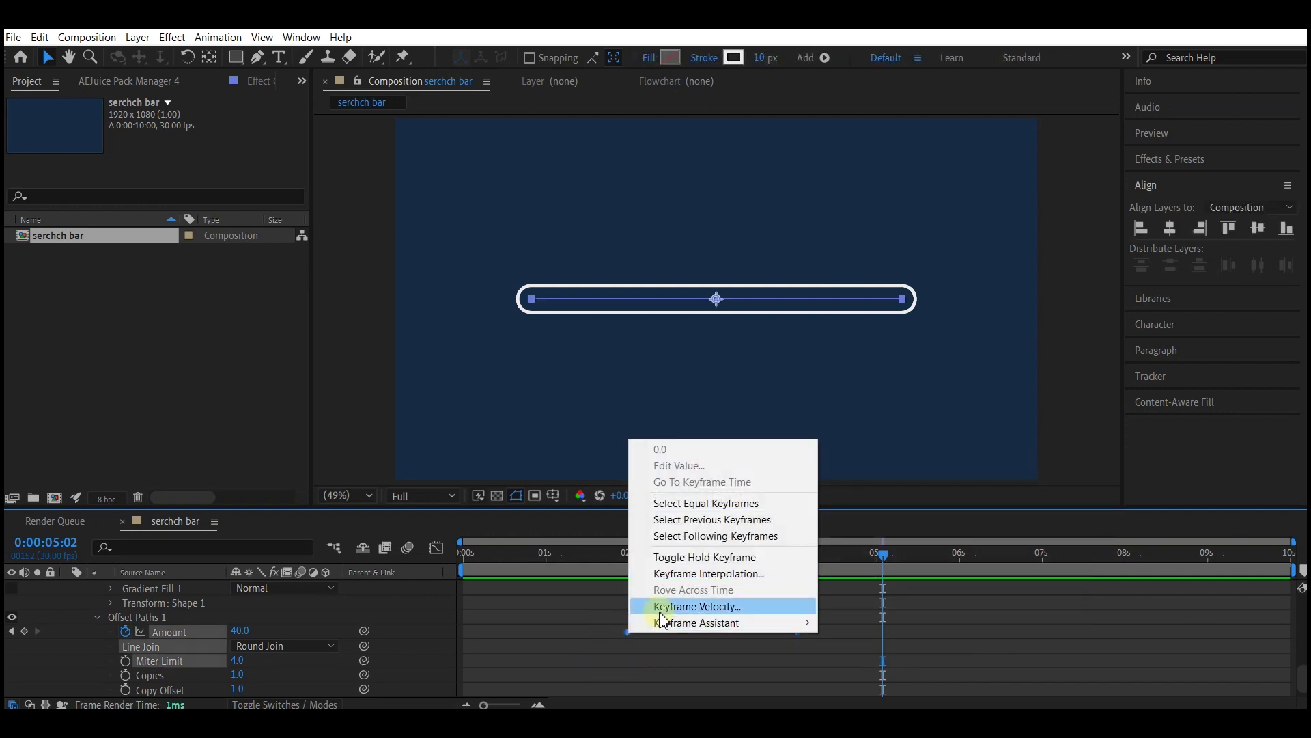
pyautogui.click(851, 509)
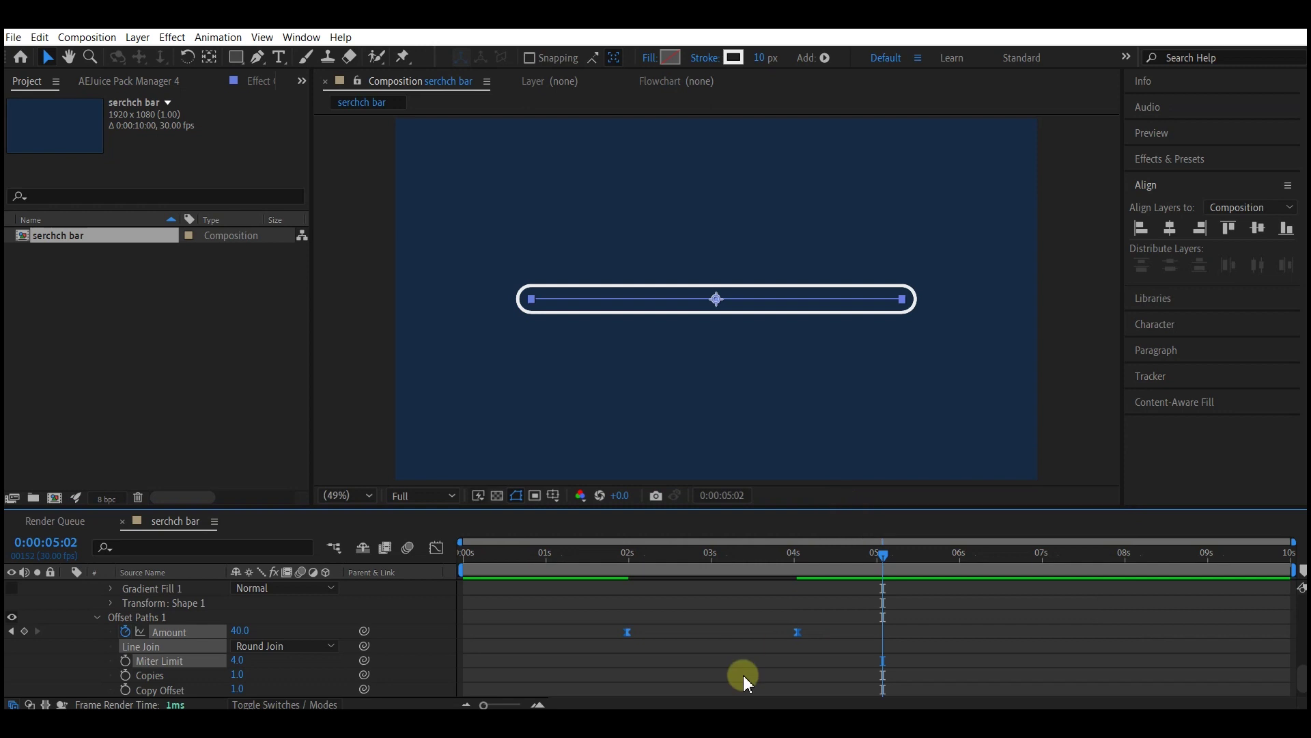
# Step: Shift the Amount speed peak toward the start of the expansion in the speed graph
pyautogui.click(798, 629)
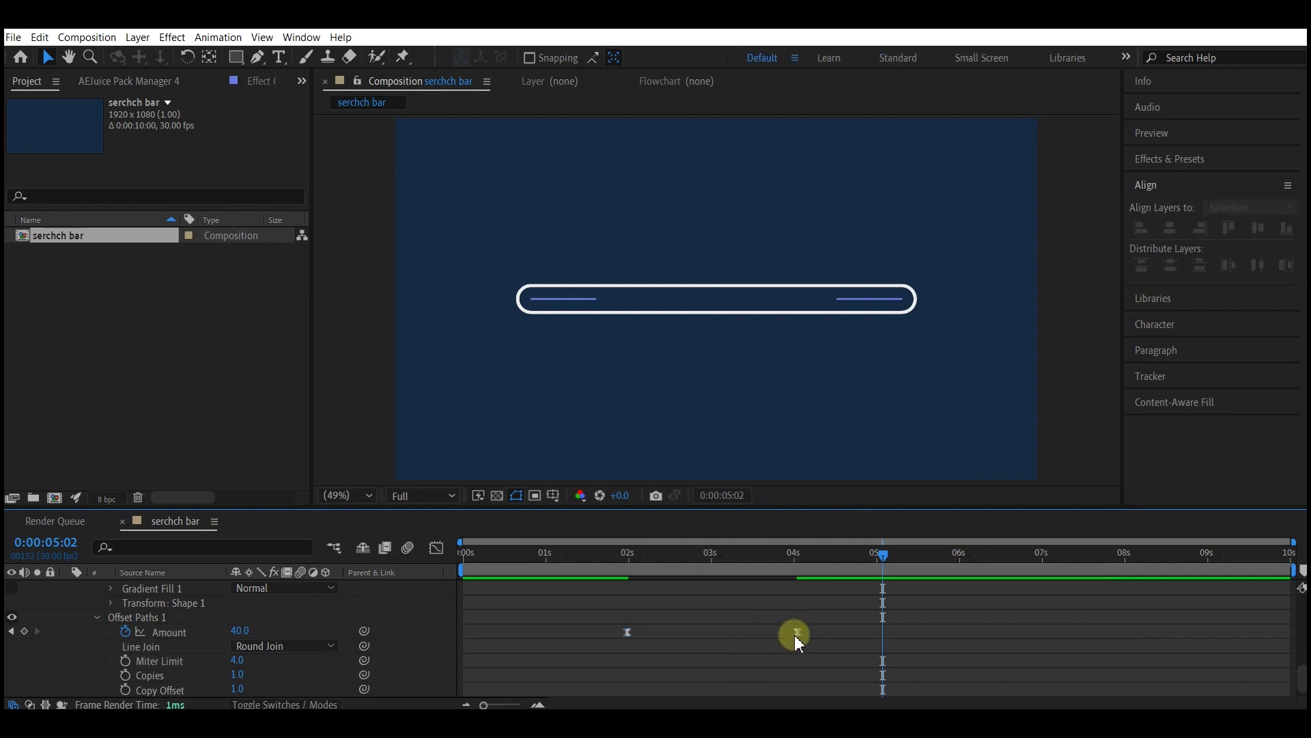
pyautogui.click(798, 632)
pyautogui.click(437, 548)
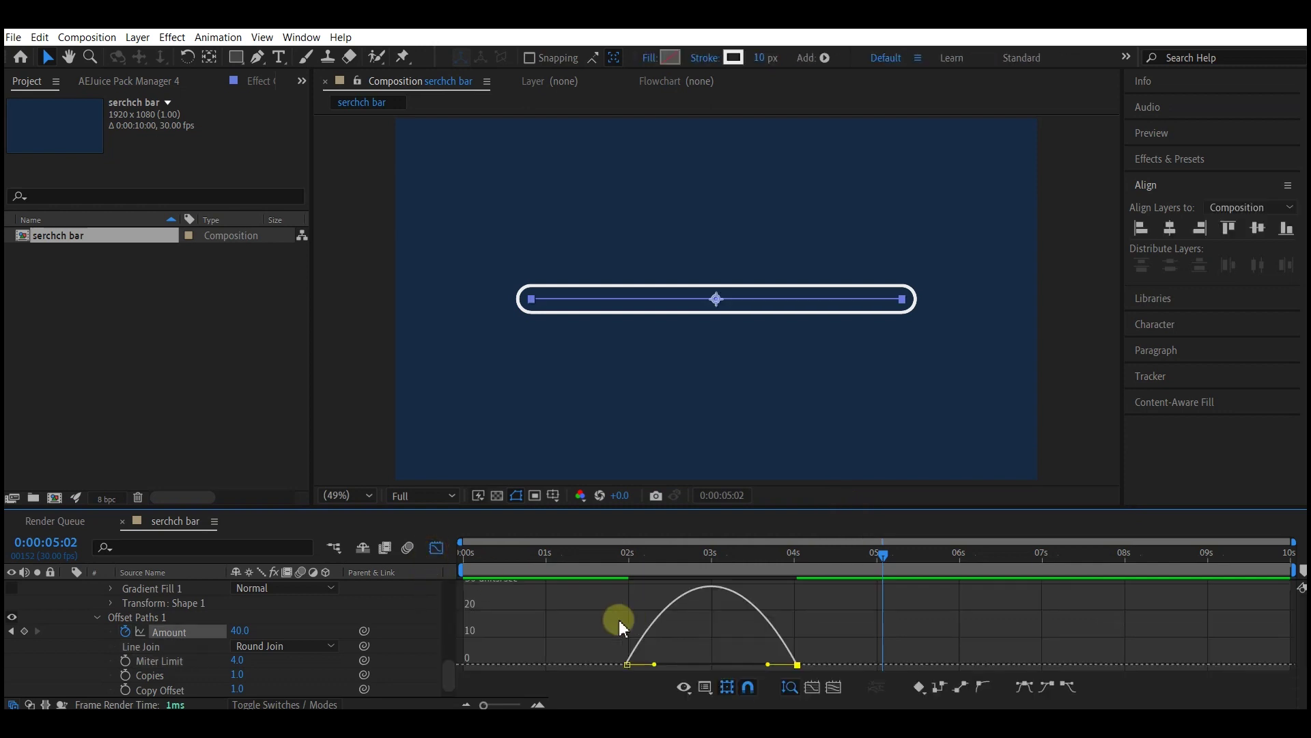
pyautogui.moveTo(766, 664); pyautogui.dragTo(706, 663)
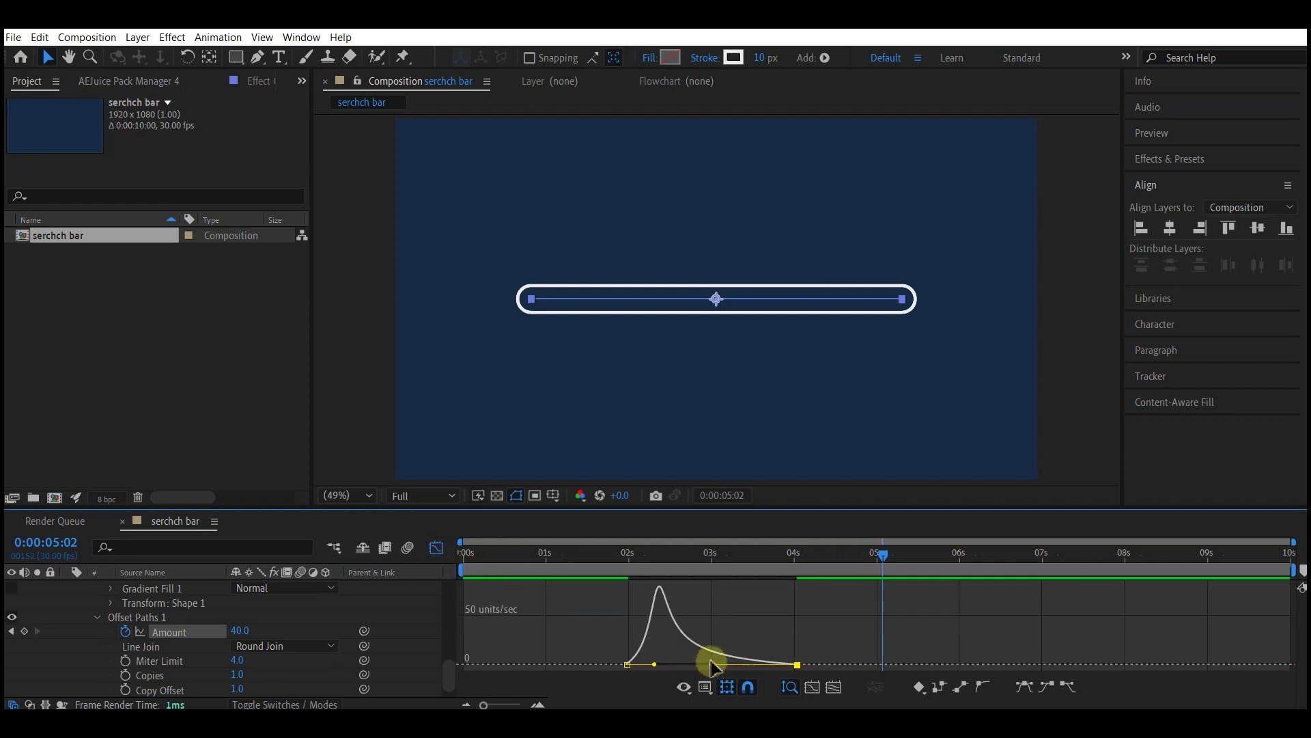
pyautogui.moveTo(712, 666); pyautogui.dragTo(726, 665)
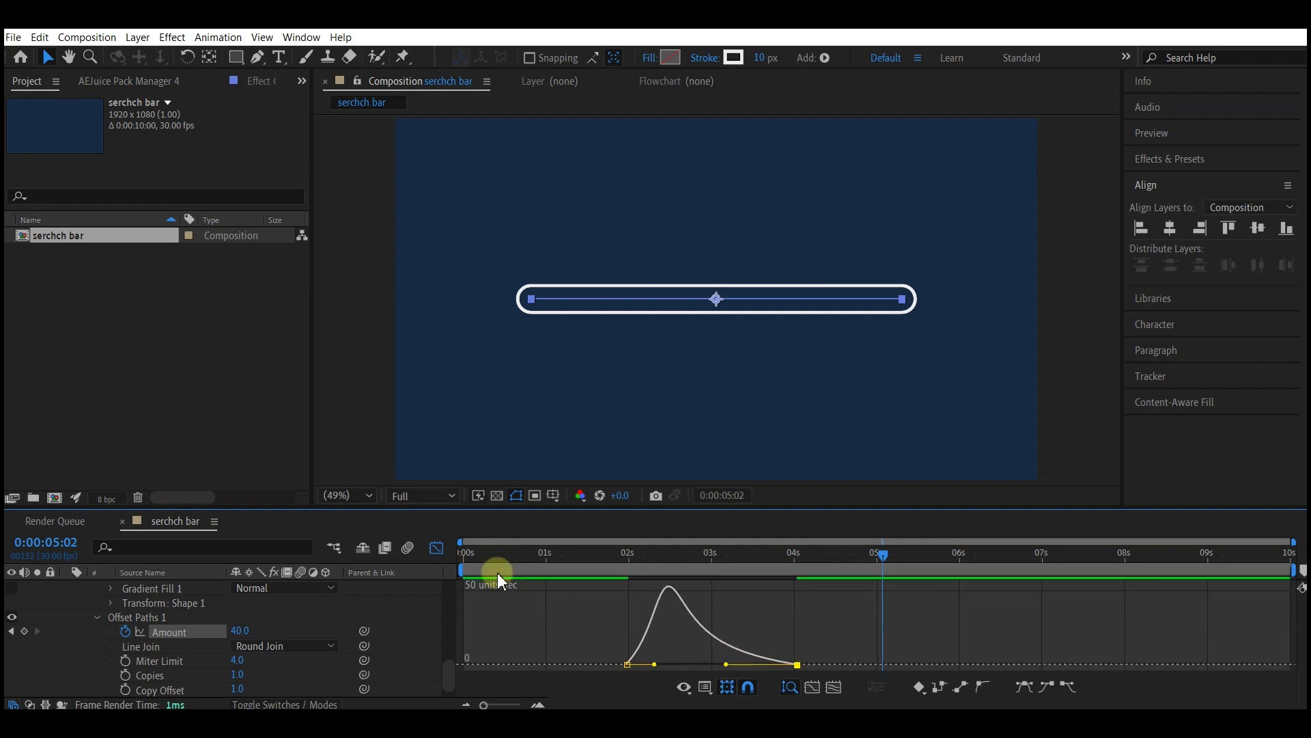
pyautogui.click(436, 548)
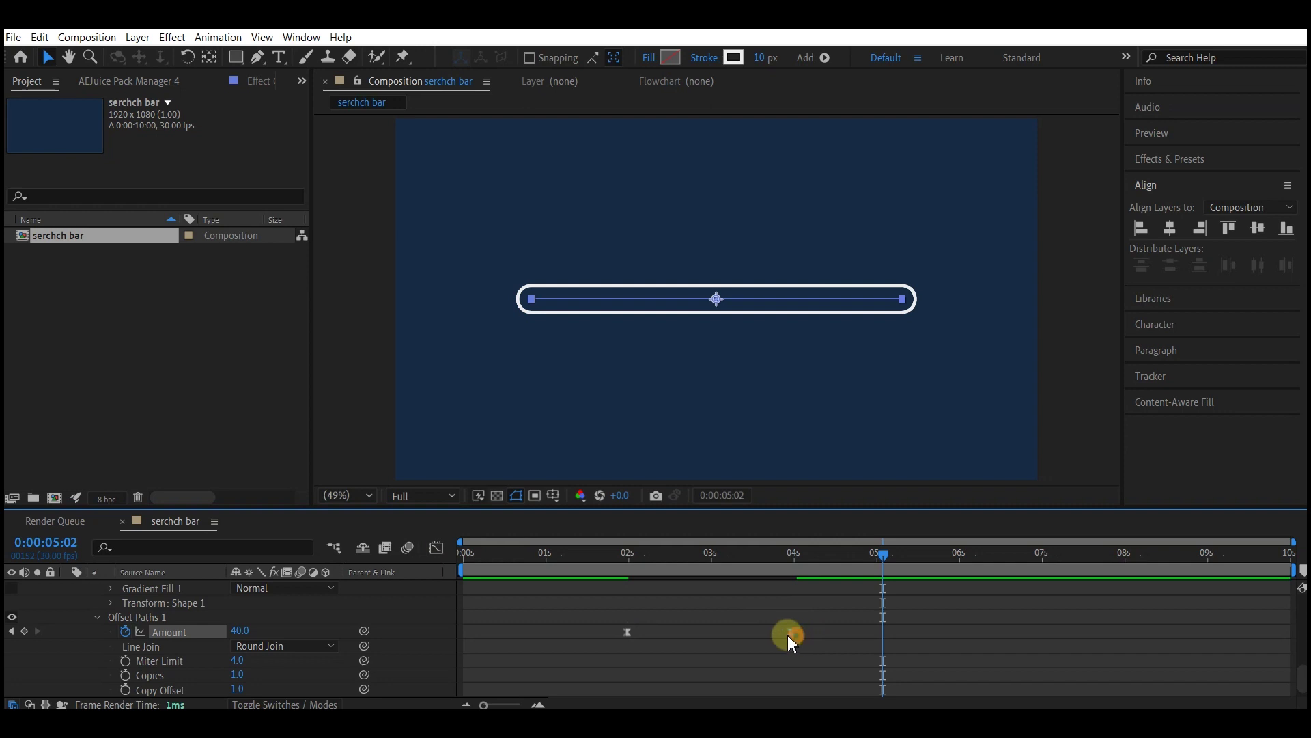
# Step: Move the ending Amount keyframe earlier and preview the expansion
pyautogui.moveTo(796, 635); pyautogui.dragTo(712, 635)
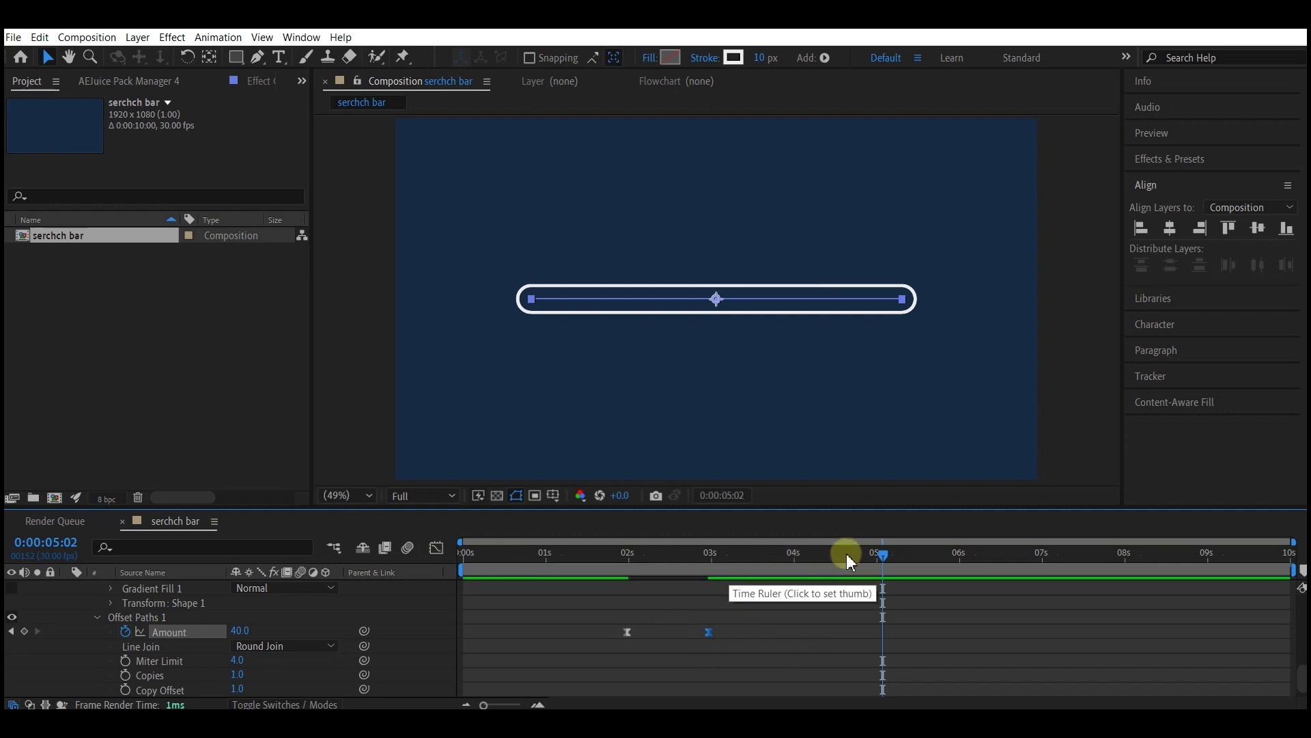
pyautogui.moveTo(485, 563); pyautogui.dragTo(468, 562)
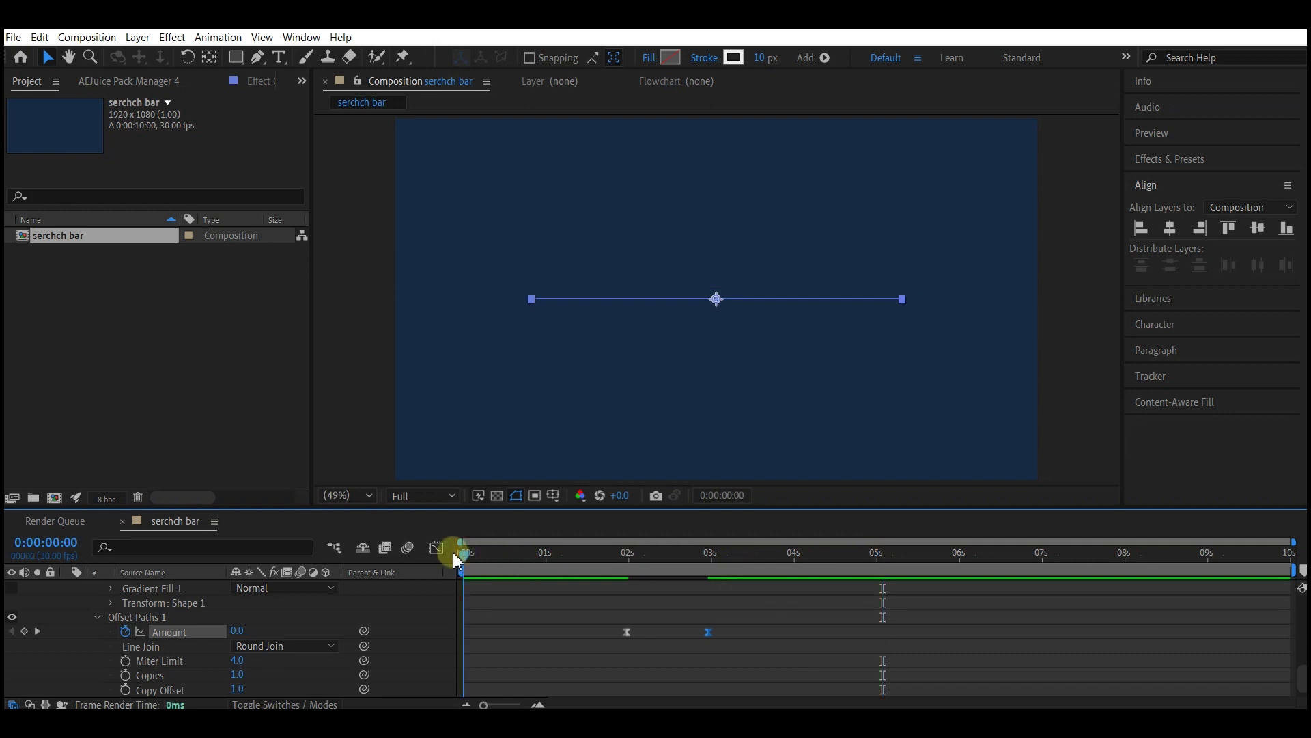
pyautogui.press('space')
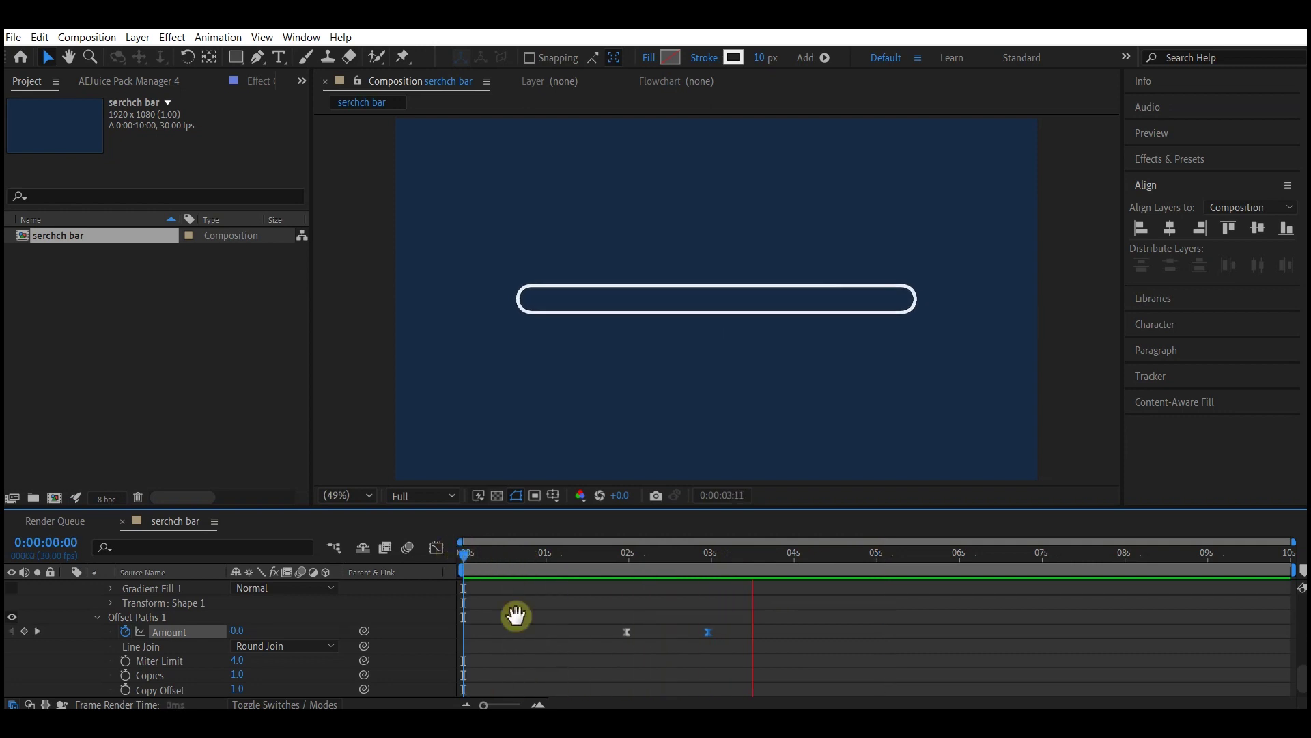
pyautogui.press('space')
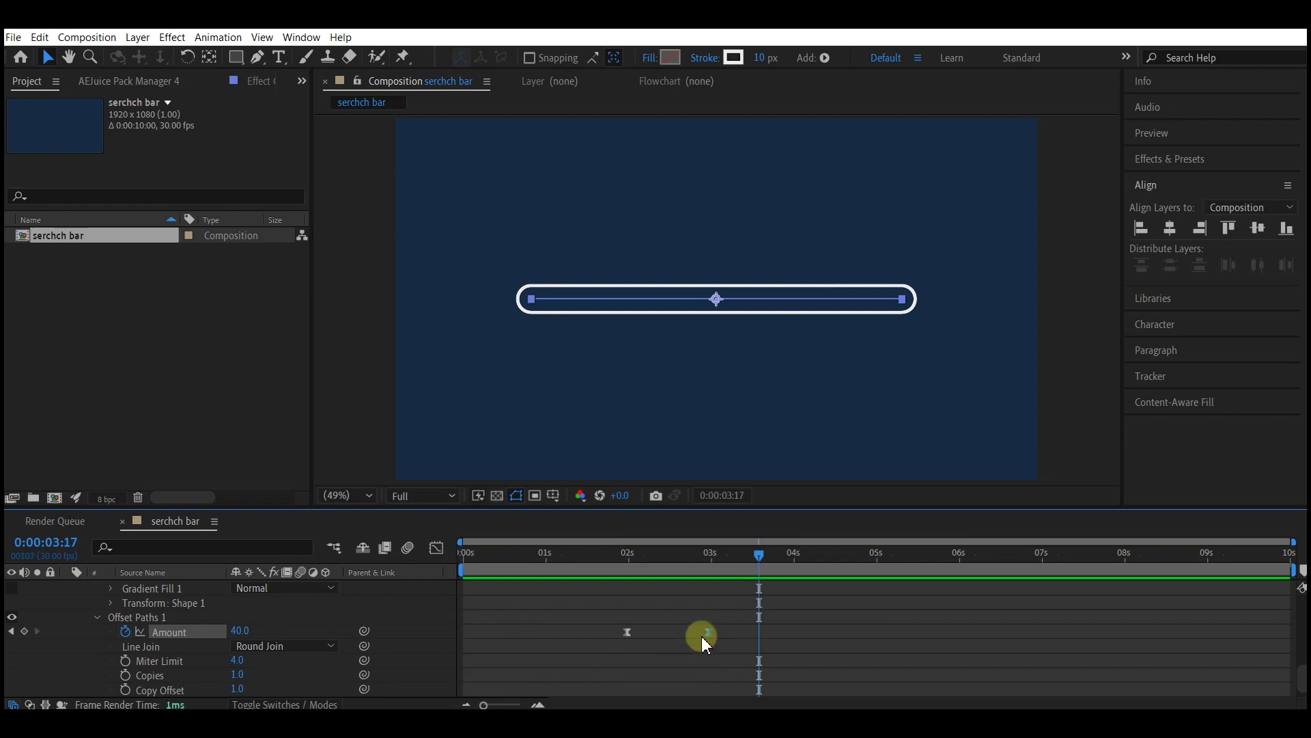
# Step: Nudge the ending Amount keyframe to just before three seconds and preview again
pyautogui.moveTo(709, 632); pyautogui.dragTo(685, 641)
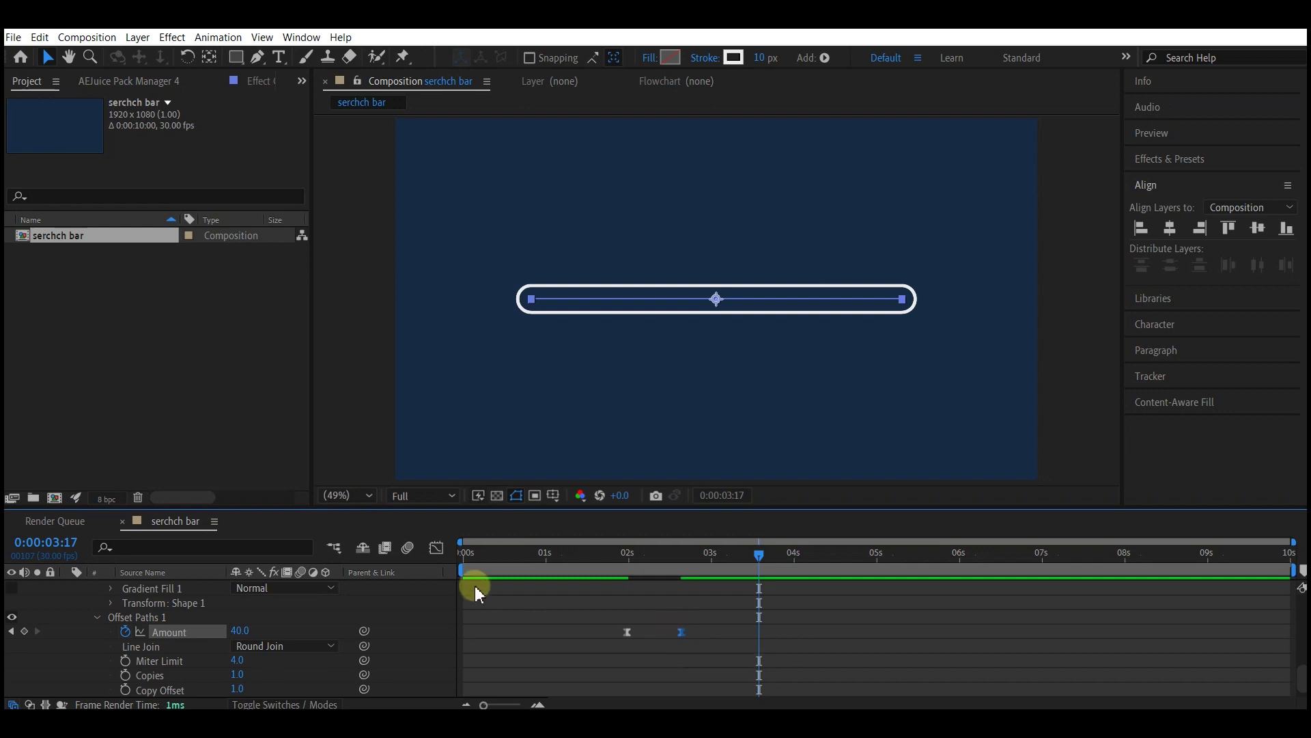
pyautogui.click(467, 554)
pyautogui.press('space')
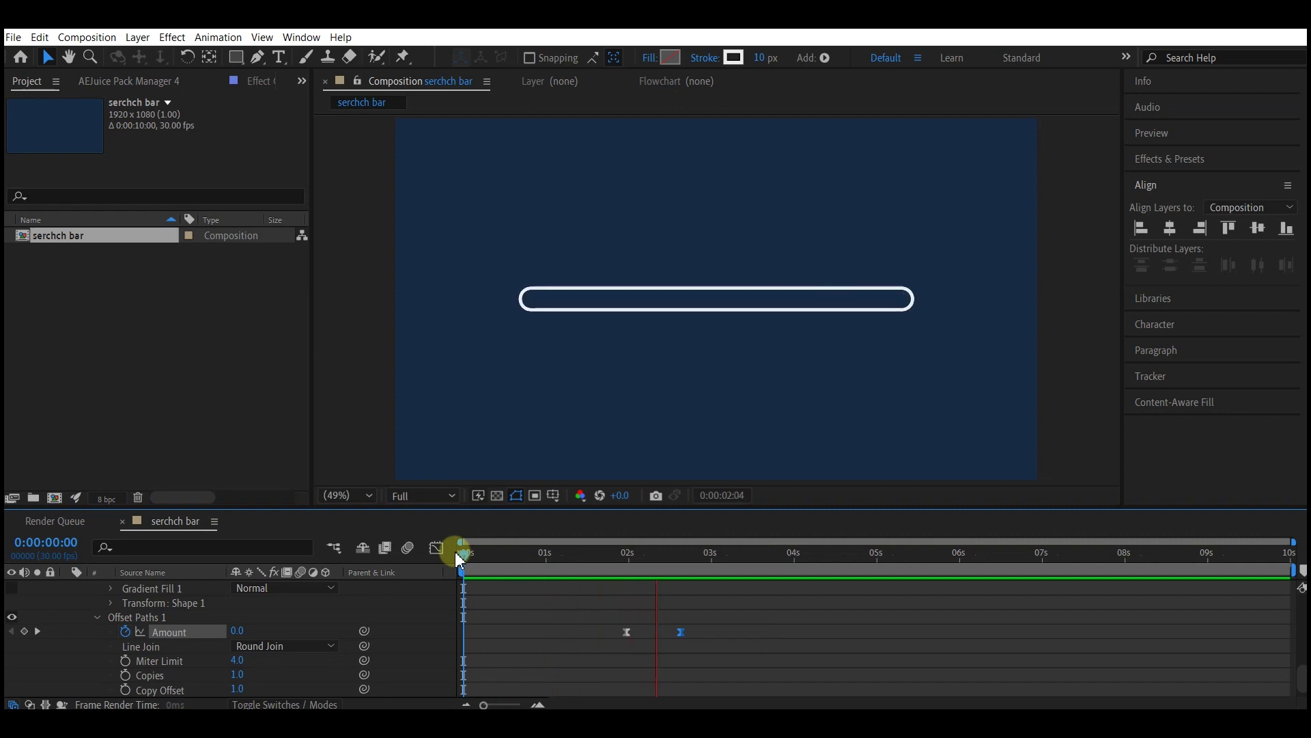
pyautogui.press('space')
pyautogui.scroll(5, 159, 635)
# Step: Collapse Shape Layer 1 and duplicate it with Ctrl+D
pyautogui.click(159, 587)
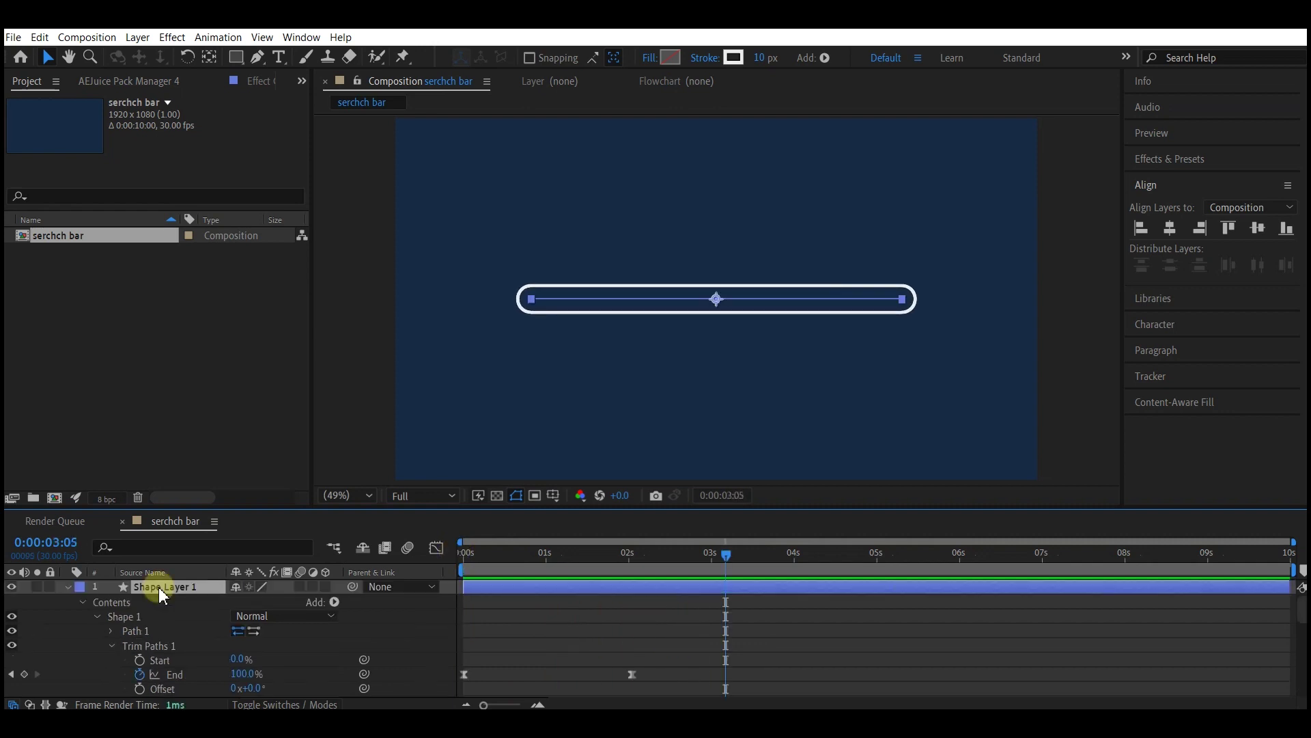
pyautogui.press('u')
pyautogui.press('u')
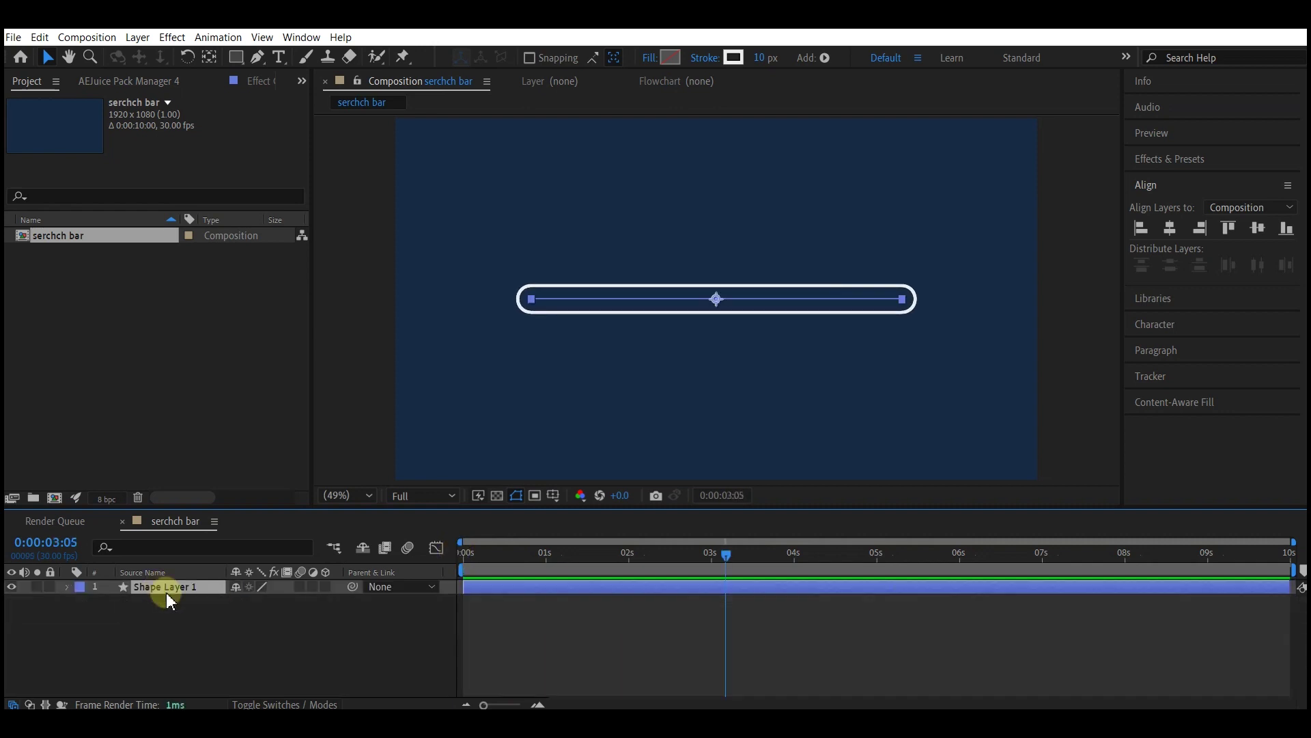
pyautogui.hotkey('ctrl', 'd')
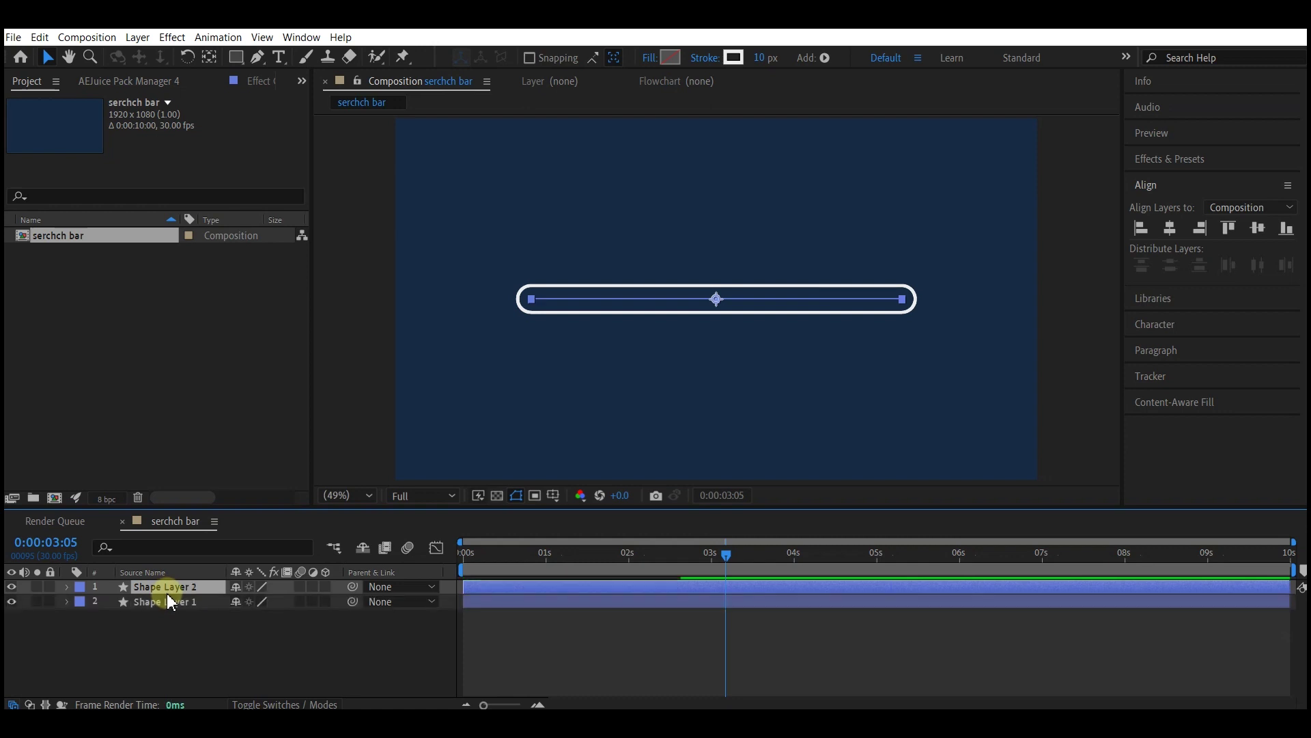
# Step: Give Shape Layer 1 a solid light grey fill
pyautogui.click(179, 603)
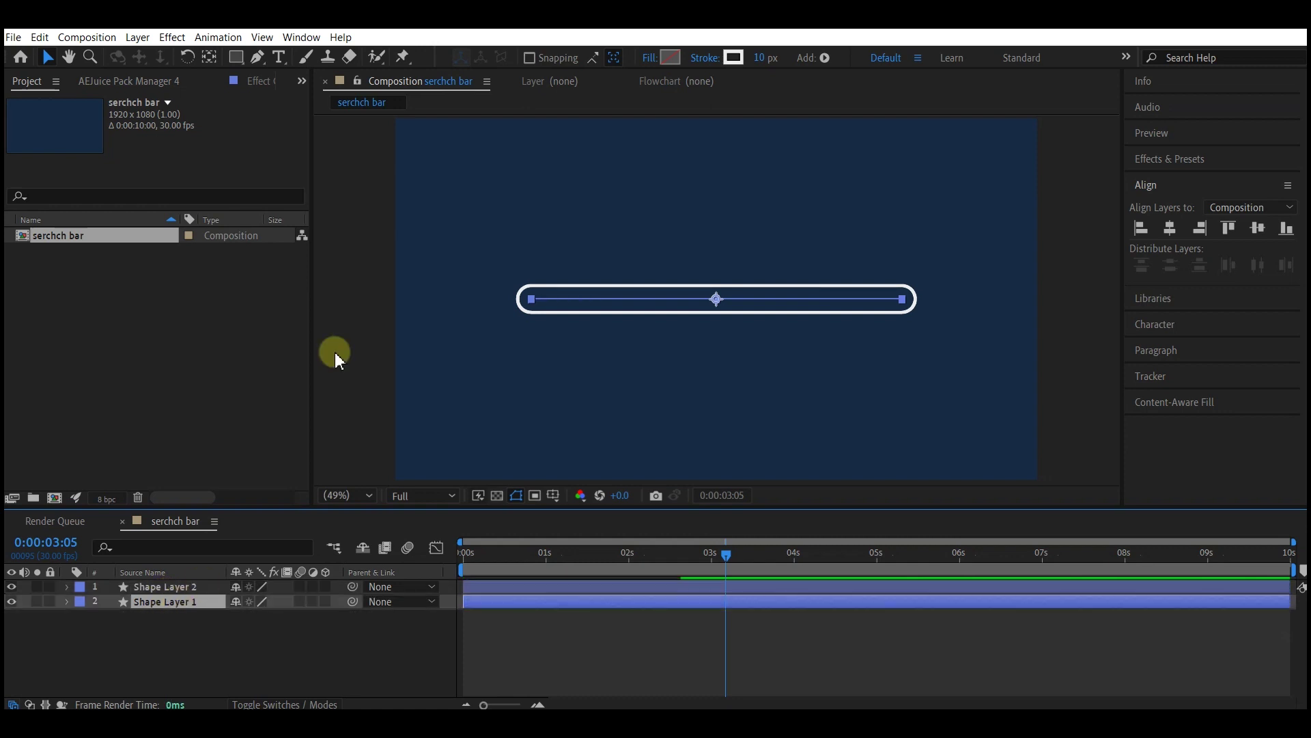
pyautogui.click(644, 62)
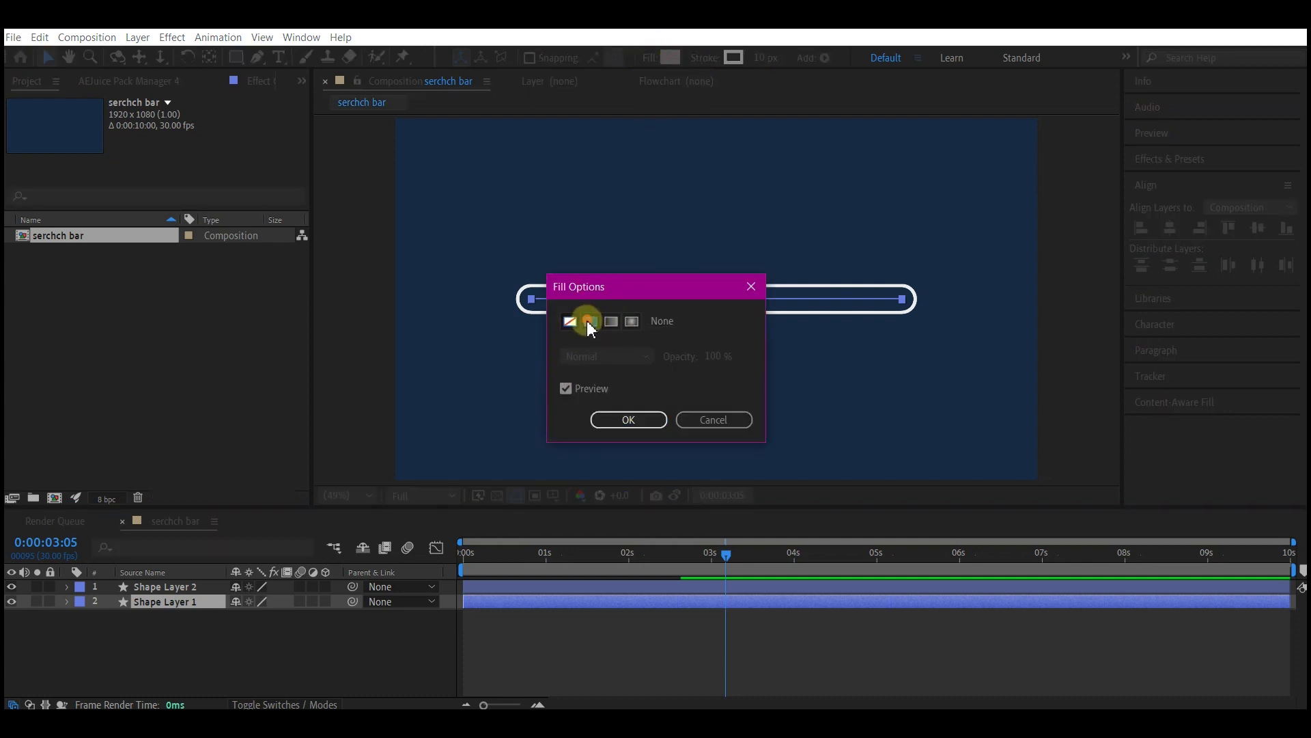
pyautogui.click(593, 326)
pyautogui.click(628, 419)
pyautogui.click(669, 58)
pyautogui.click(552, 397)
pyautogui.click(872, 390)
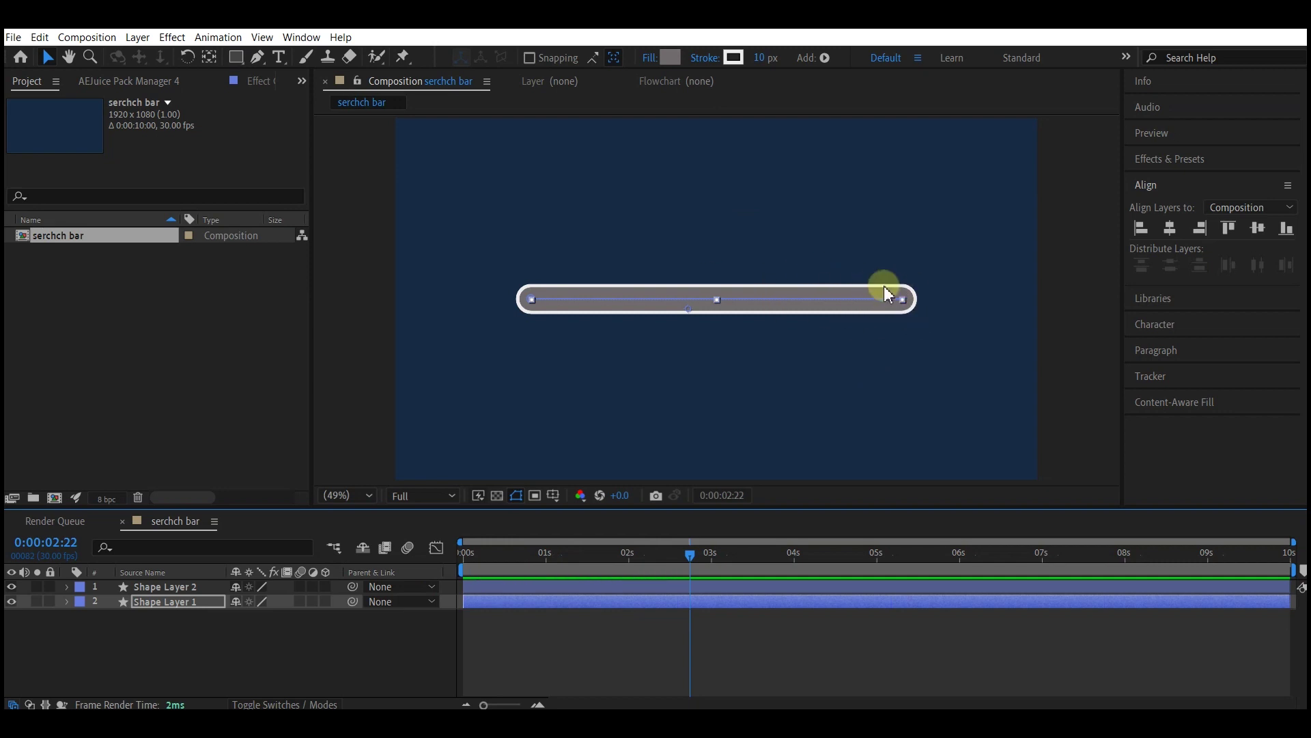
# Step: Draw a small unfilled circle above the bar with the Ellipse tool
pyautogui.click(130, 646)
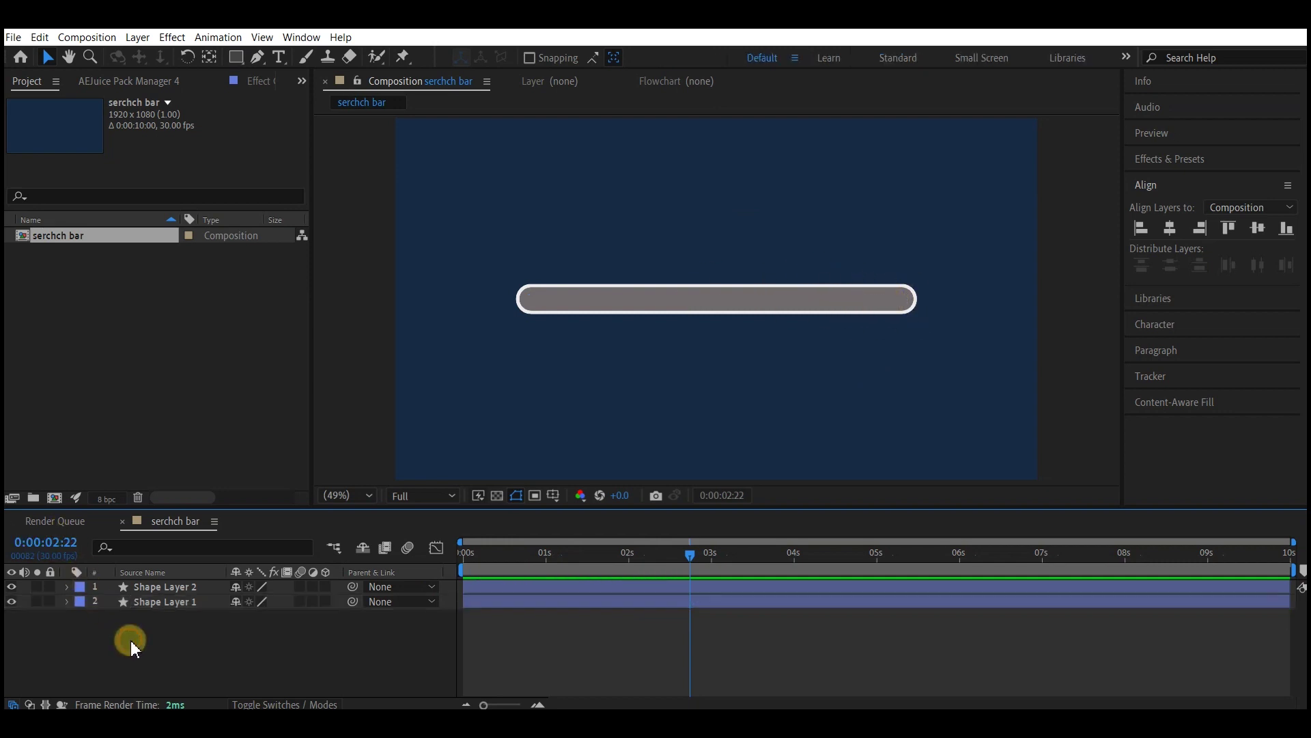
pyautogui.click(237, 57)
pyautogui.click(292, 93)
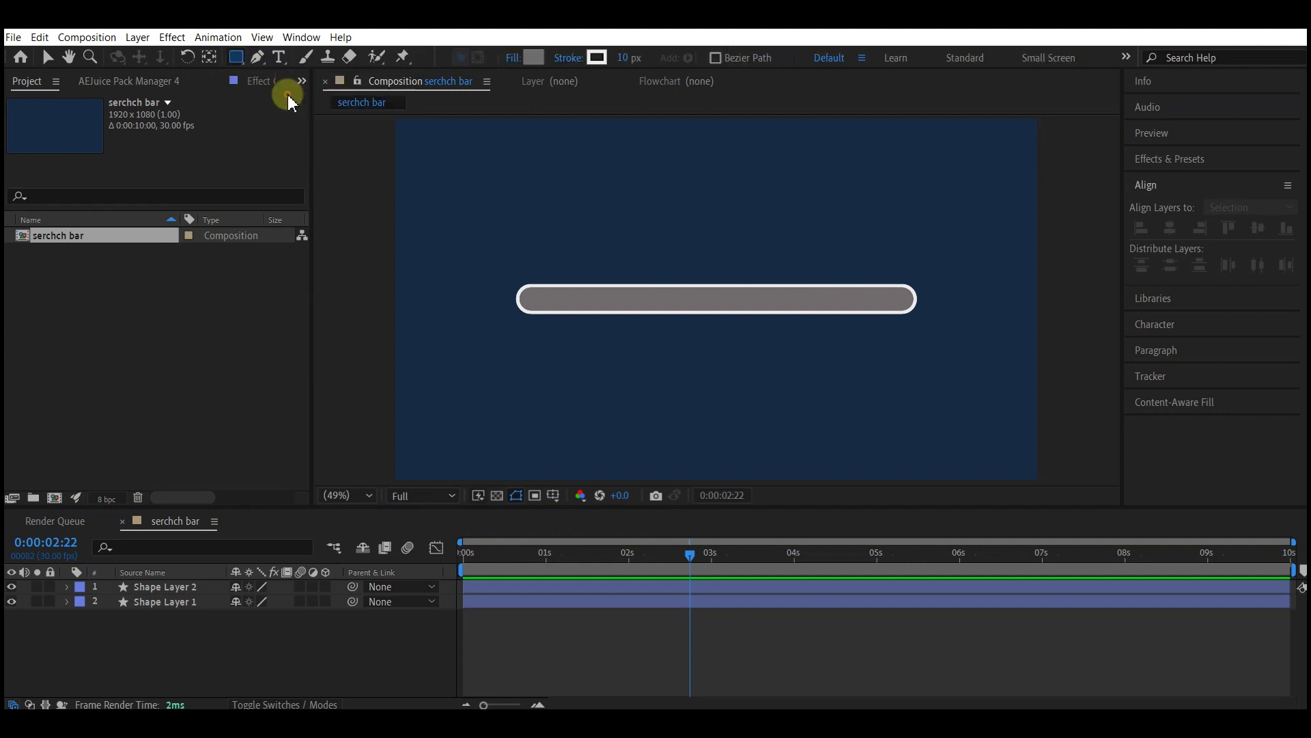
pyautogui.moveTo(661, 216); pyautogui.dragTo(679, 233)
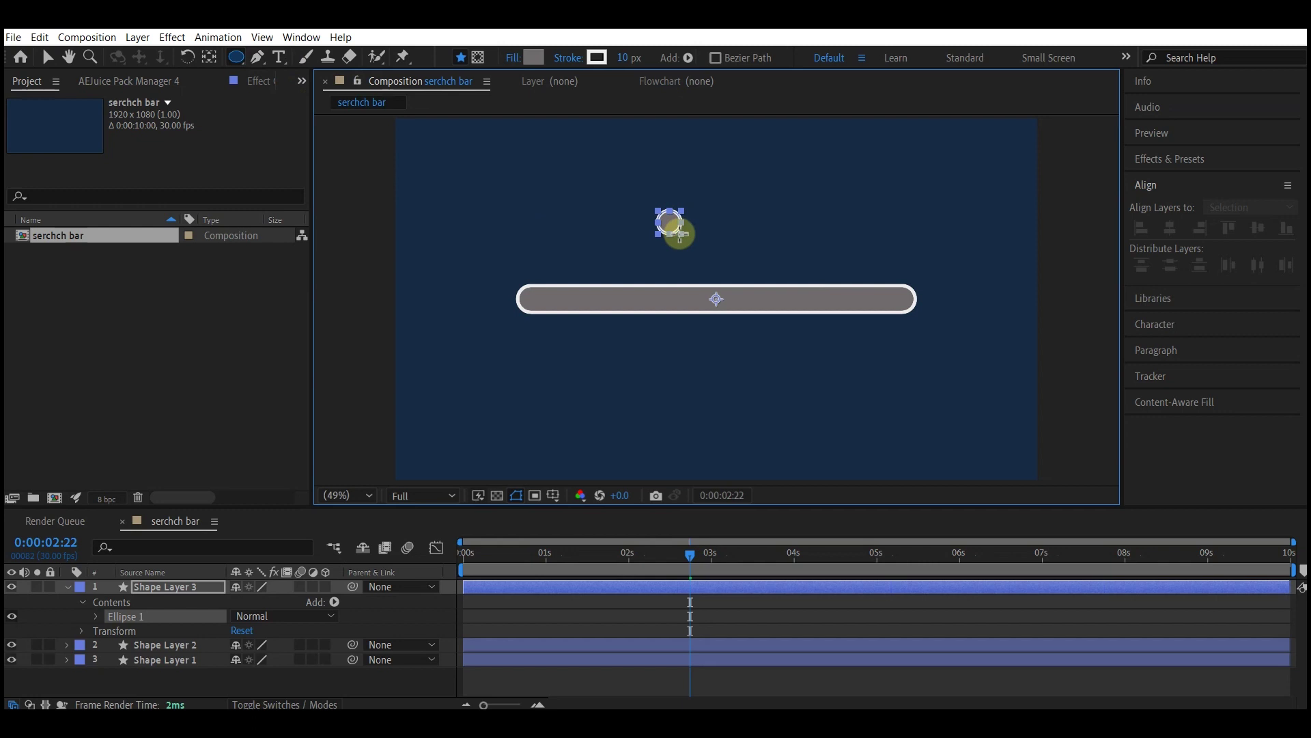
pyautogui.scroll(4, 676, 231)
pyautogui.press('g')
pyautogui.click(512, 58)
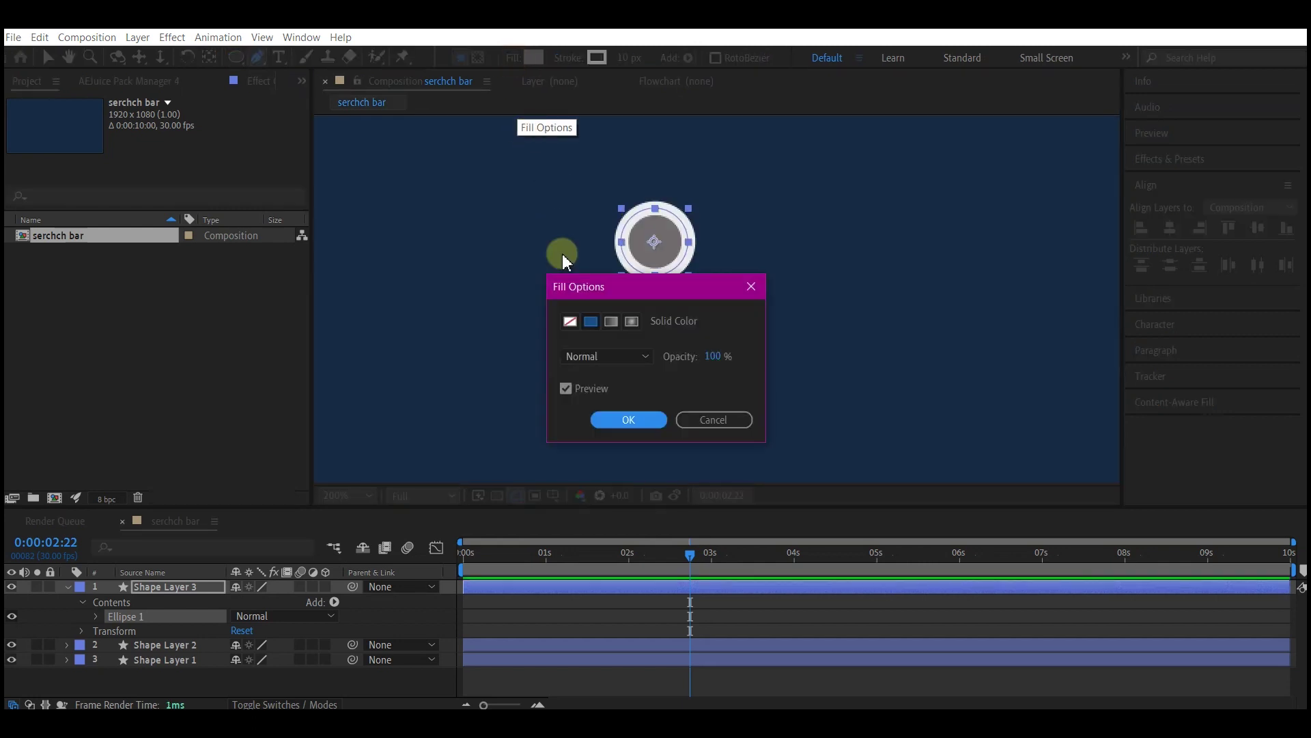
pyautogui.click(565, 319)
pyautogui.click(629, 418)
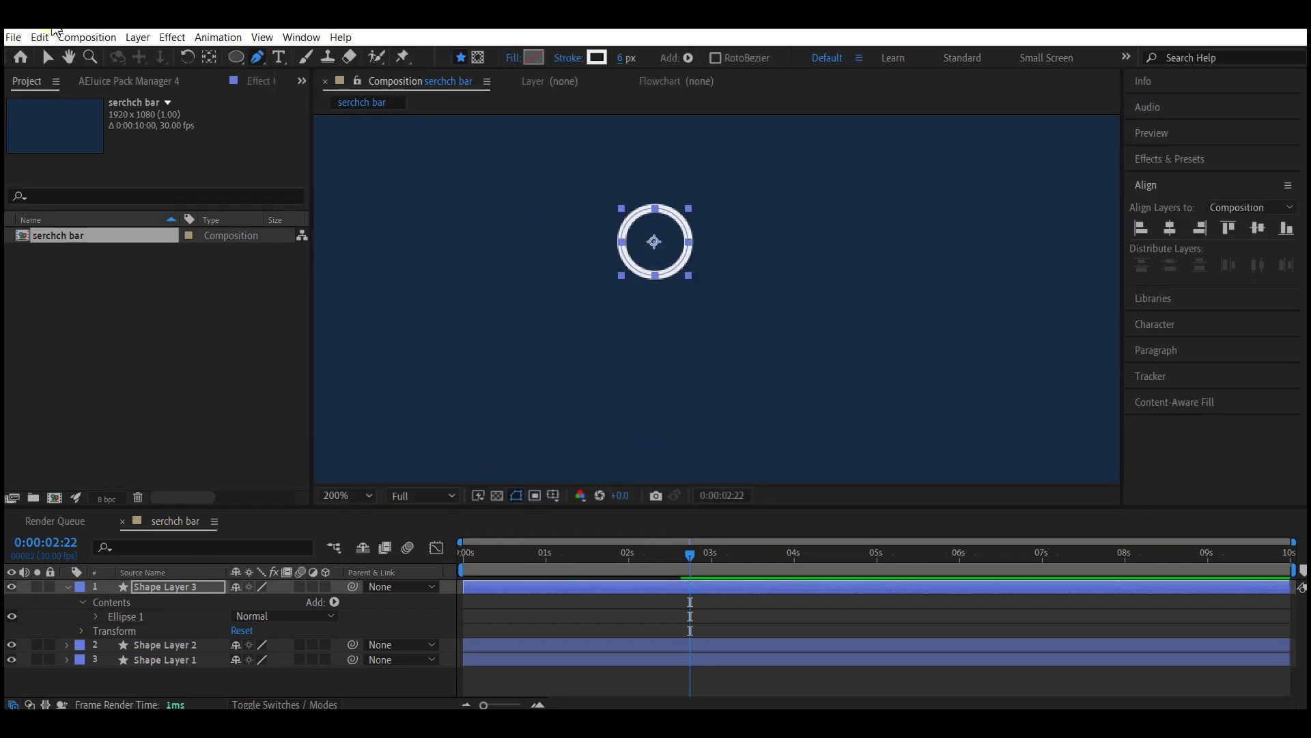
# Step: Draw a diagonal handle from the circle's lower-right edge with Round Cap ends
pyautogui.moveTo(257, 58); pyautogui.dragTo(297, 65)
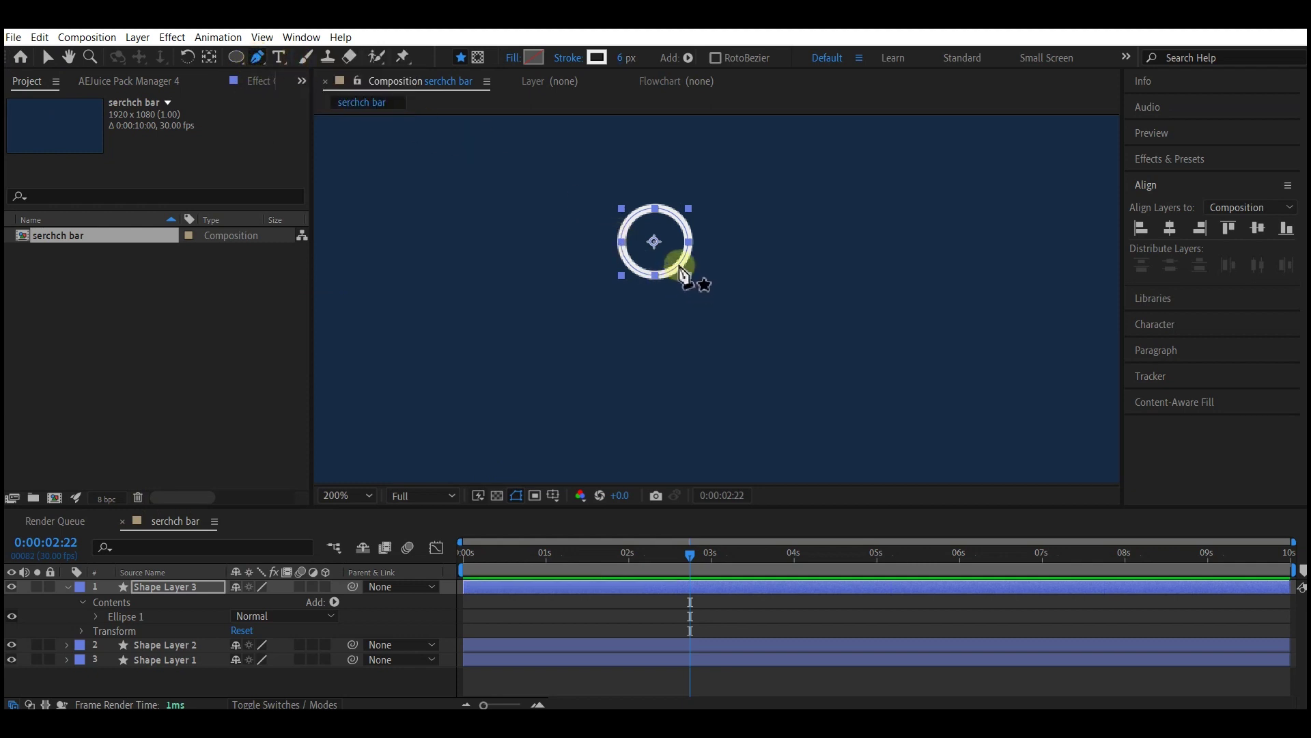
pyautogui.click(679, 265)
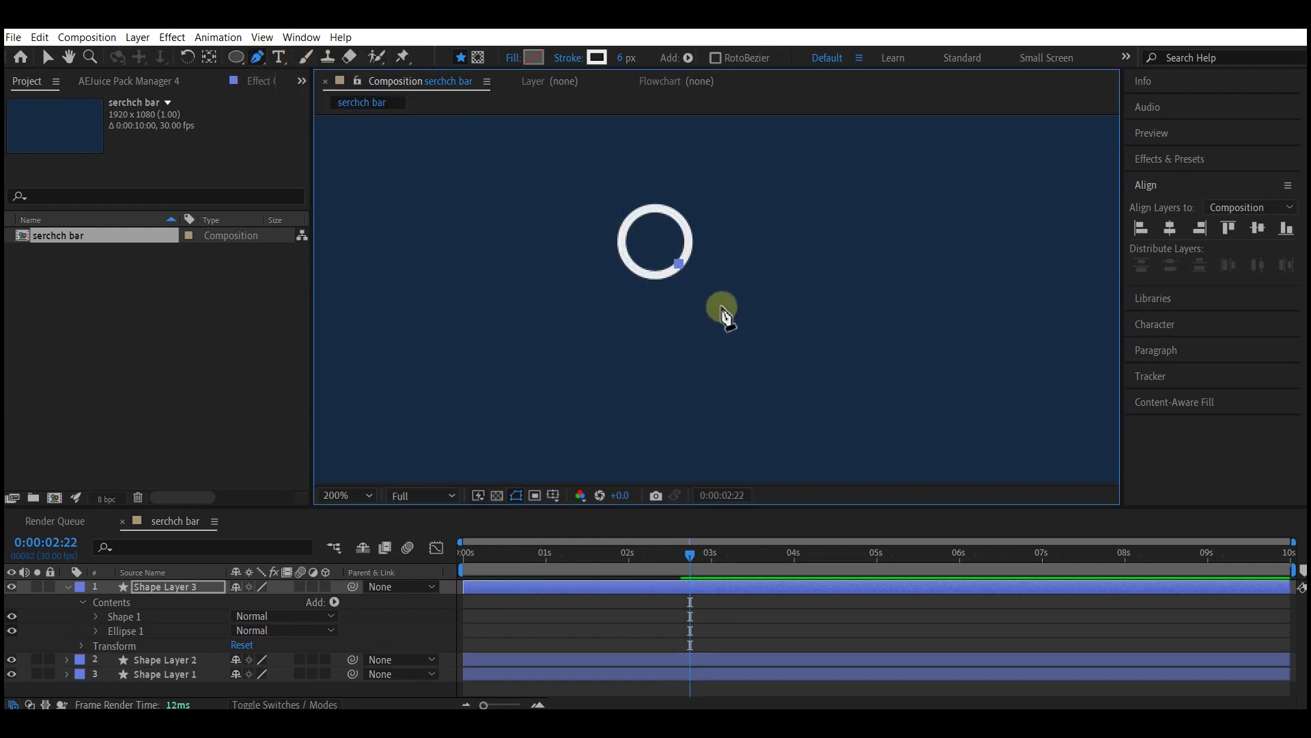
pyautogui.click(715, 298)
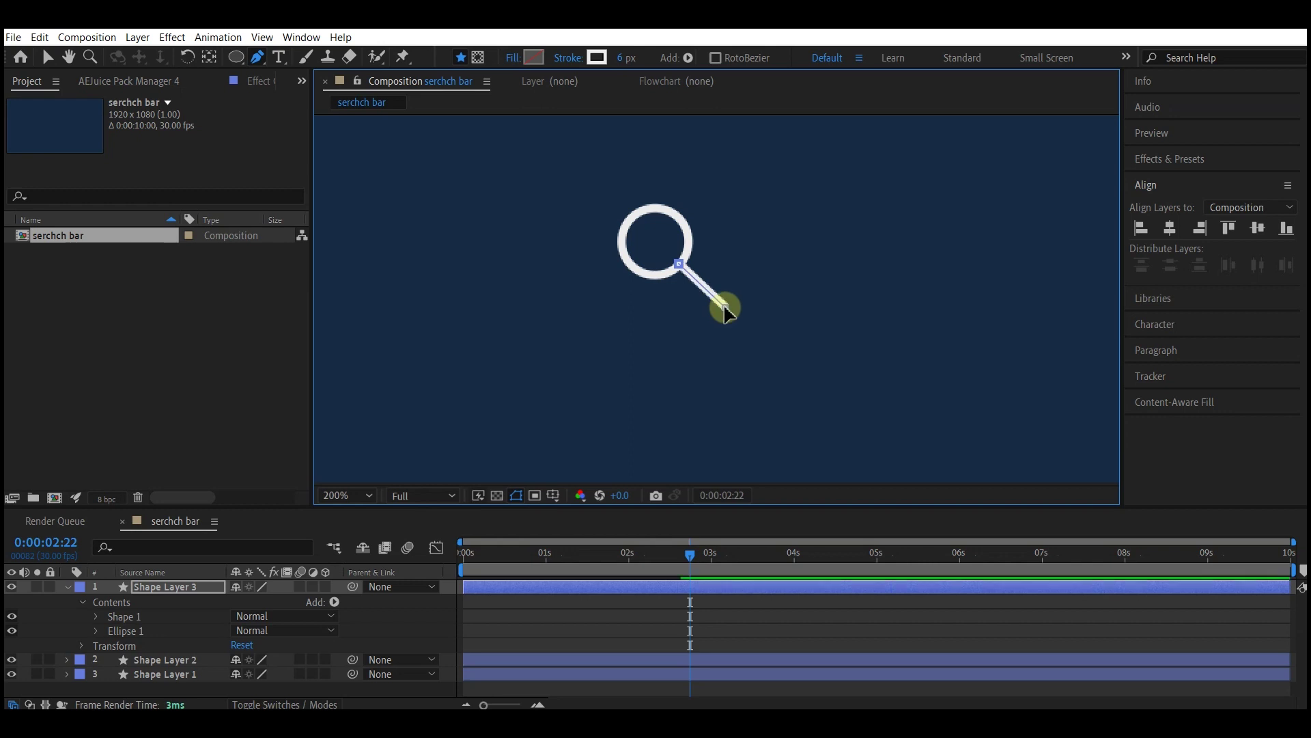
pyautogui.click(68, 587)
pyautogui.click(258, 659)
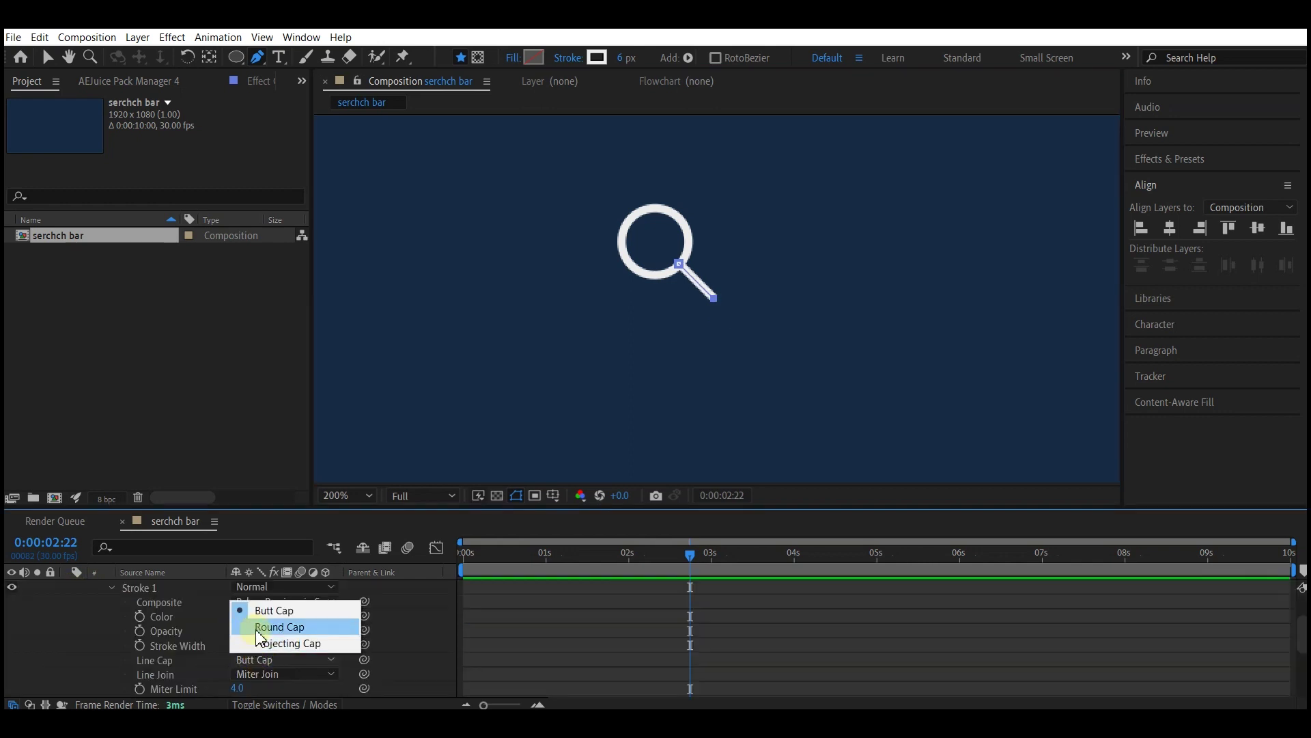
pyautogui.click(269, 626)
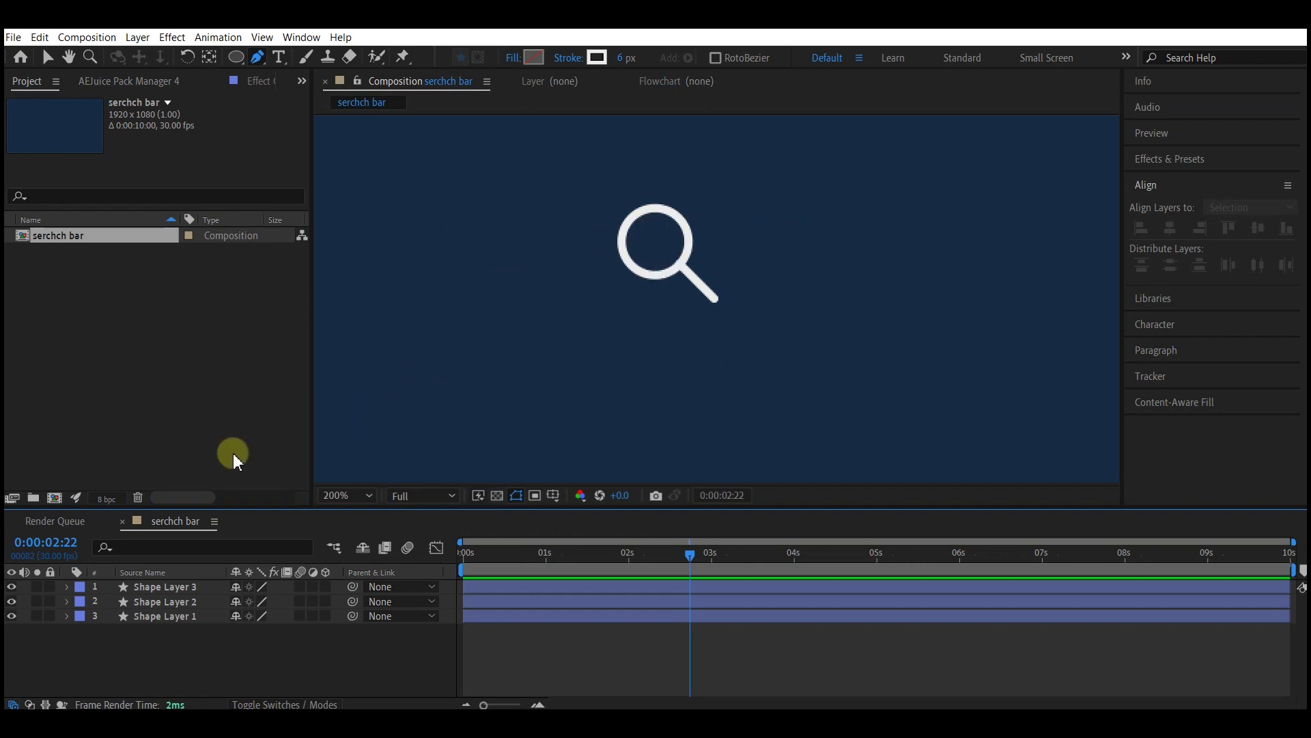
# Step: Hide Shape Layers 1 and 2 with their eye switches
pyautogui.click(144, 601)
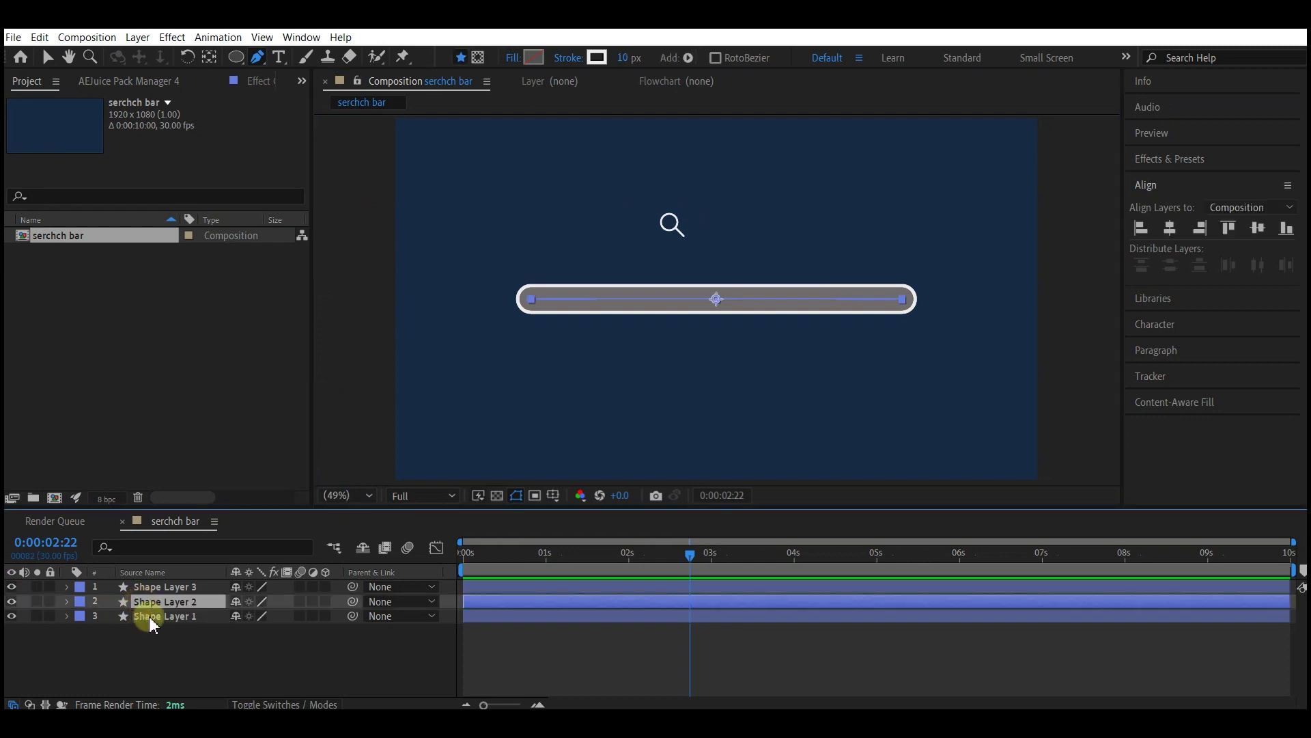
pyautogui.keyDown('shift'); pyautogui.click(150, 617); pyautogui.keyUp('shift')
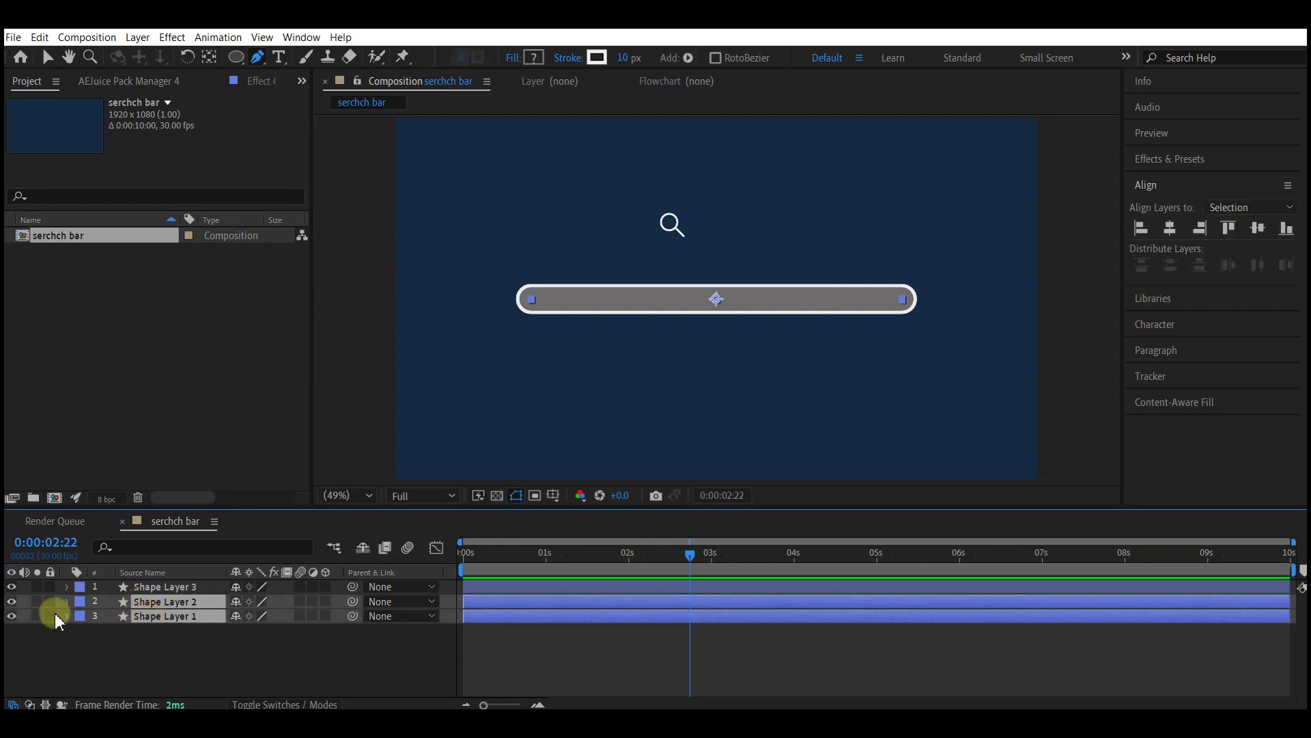
pyautogui.click(11, 616)
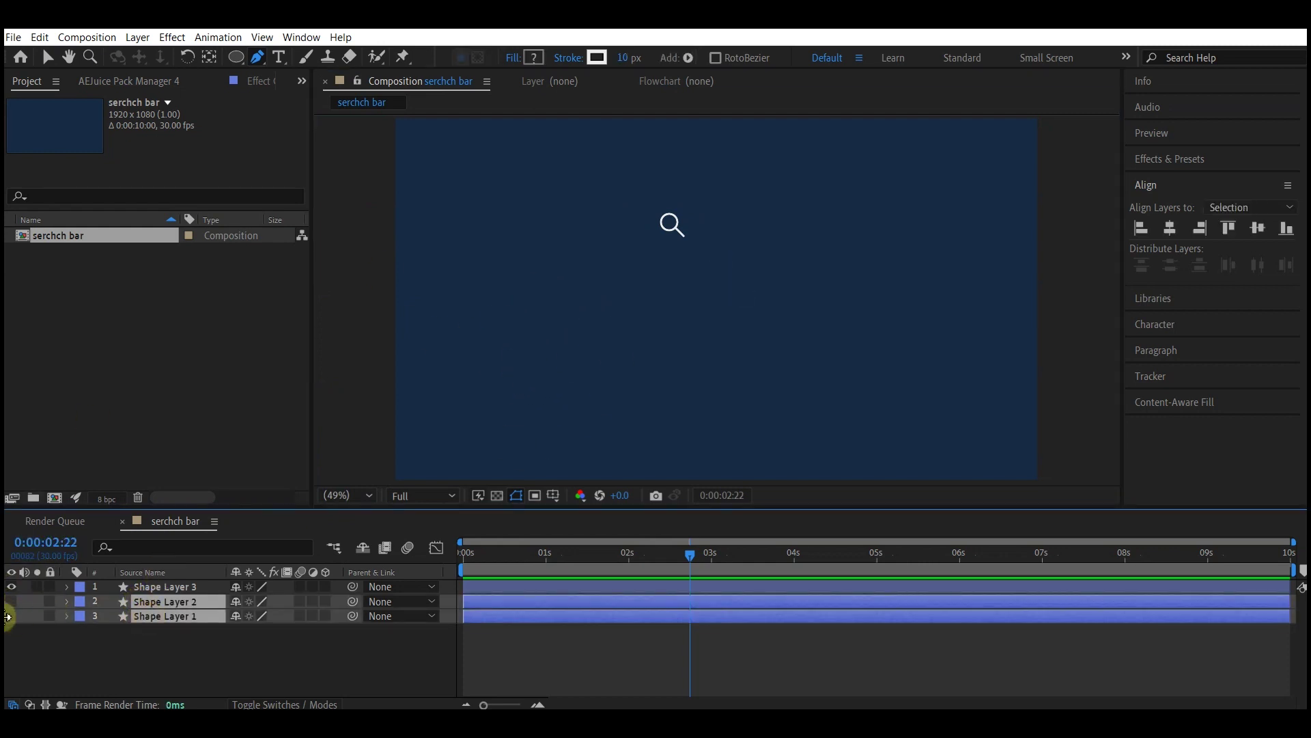
pyautogui.moveTo(9, 615); pyautogui.dragTo(149, 608)
# Step: Centre the magnifier icon layer horizontally and vertically in the composition
pyautogui.click(162, 587)
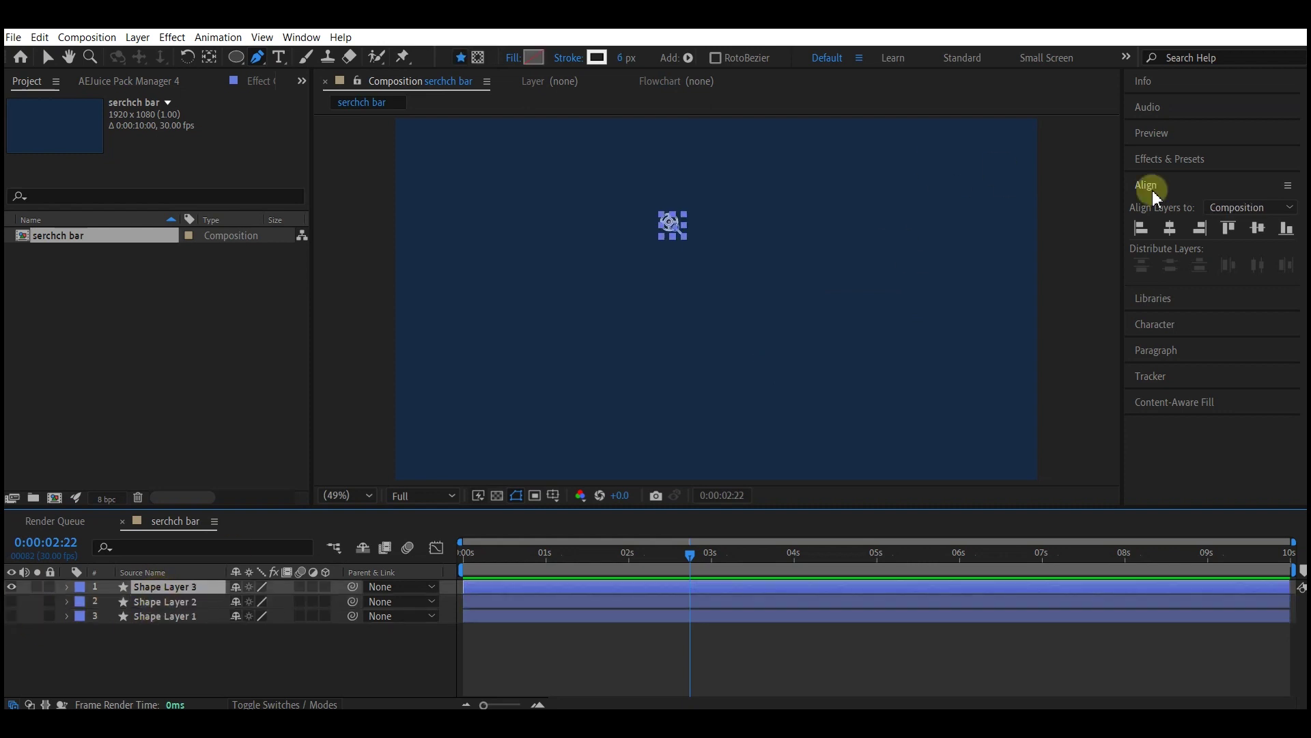
pyautogui.click(1170, 227)
pyautogui.click(1258, 227)
pyautogui.click(133, 689)
pyautogui.click(141, 671)
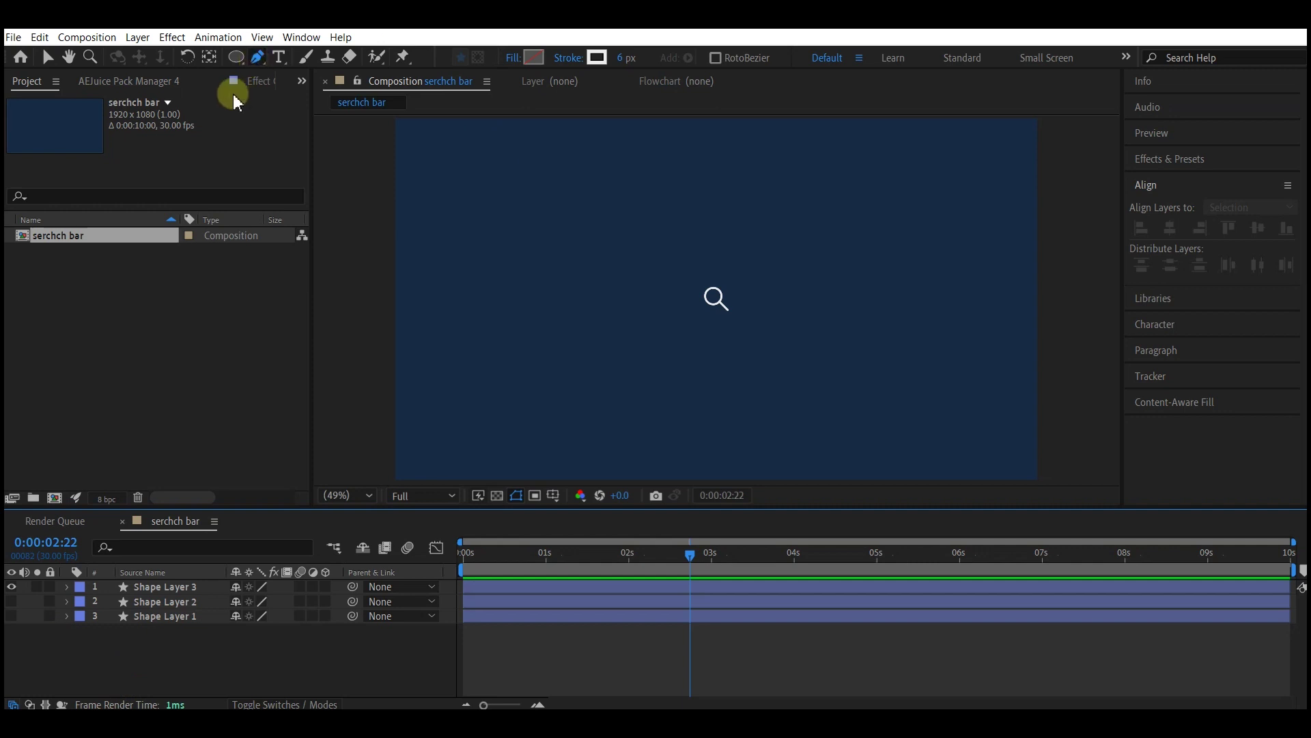
# Step: Draw a circle around the magnifier with a solid grey fill and no stroke
pyautogui.moveTo(234, 64); pyautogui.dragTo(309, 91)
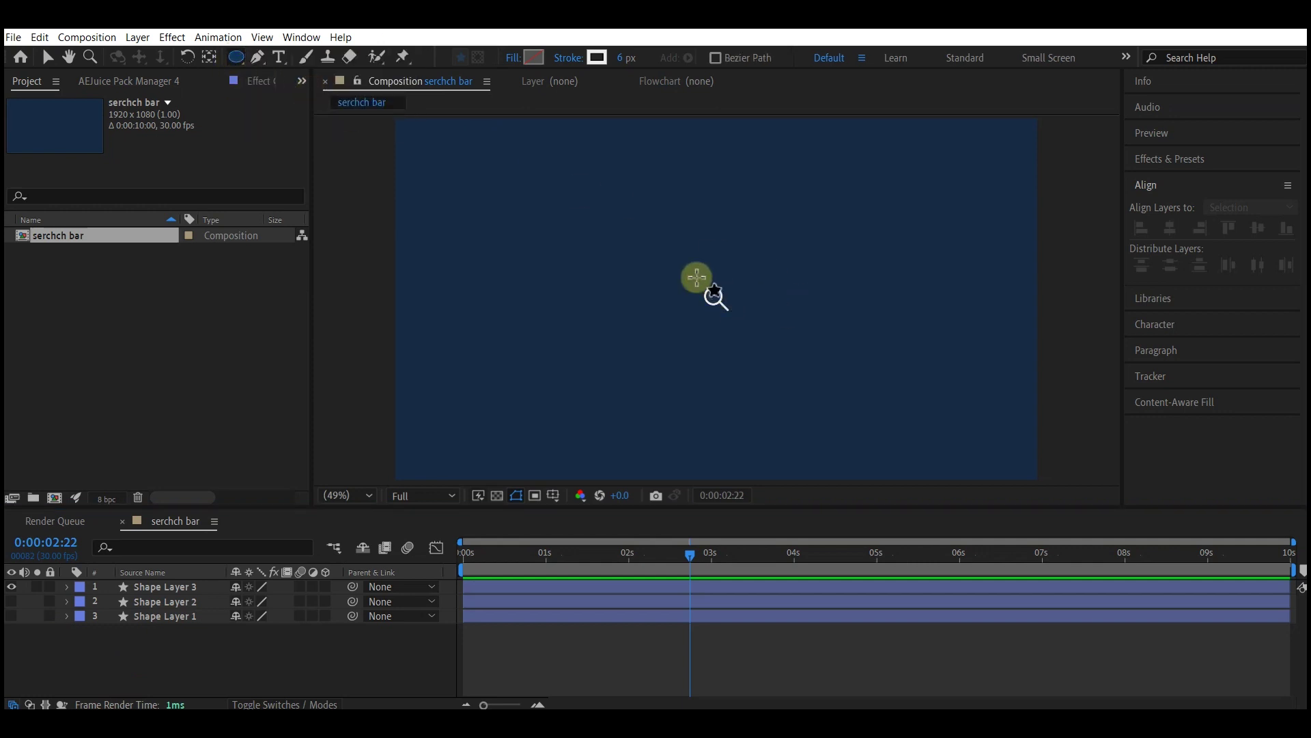
pyautogui.moveTo(712, 298); pyautogui.dragTo(739, 326)
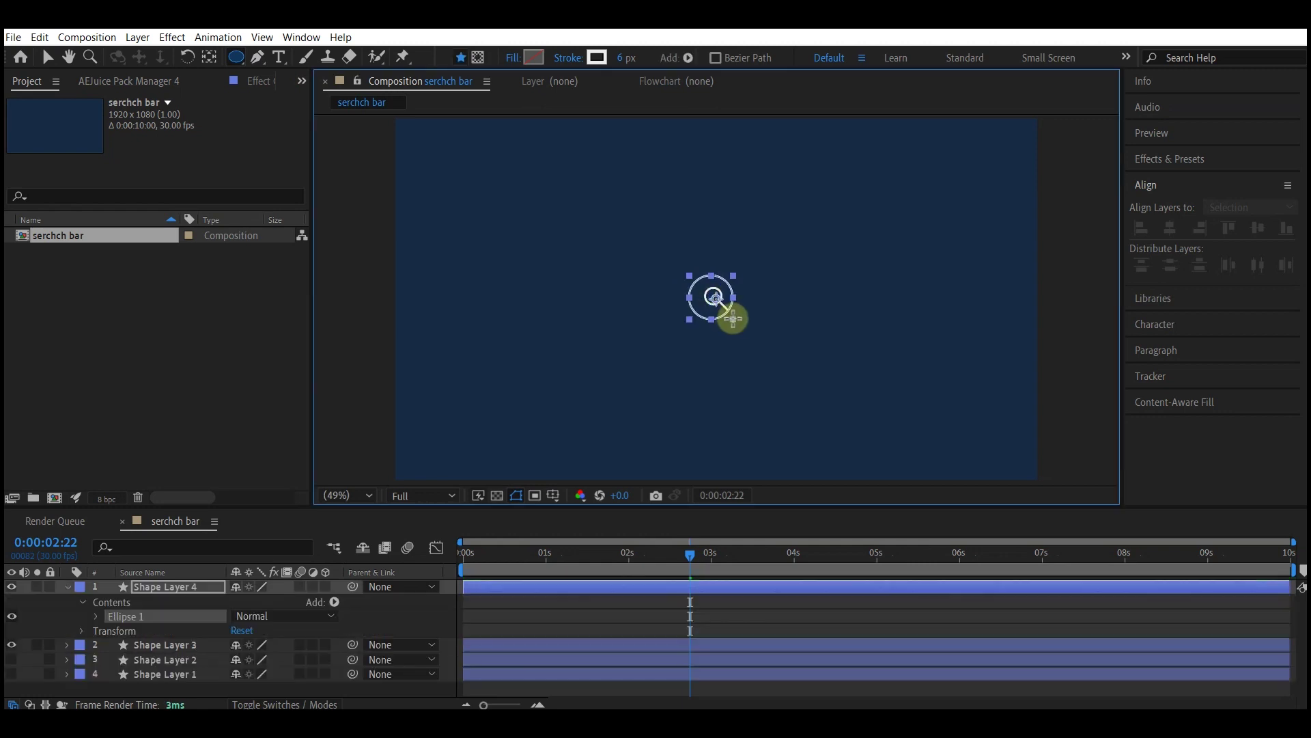
pyautogui.click(512, 57)
pyautogui.click(582, 322)
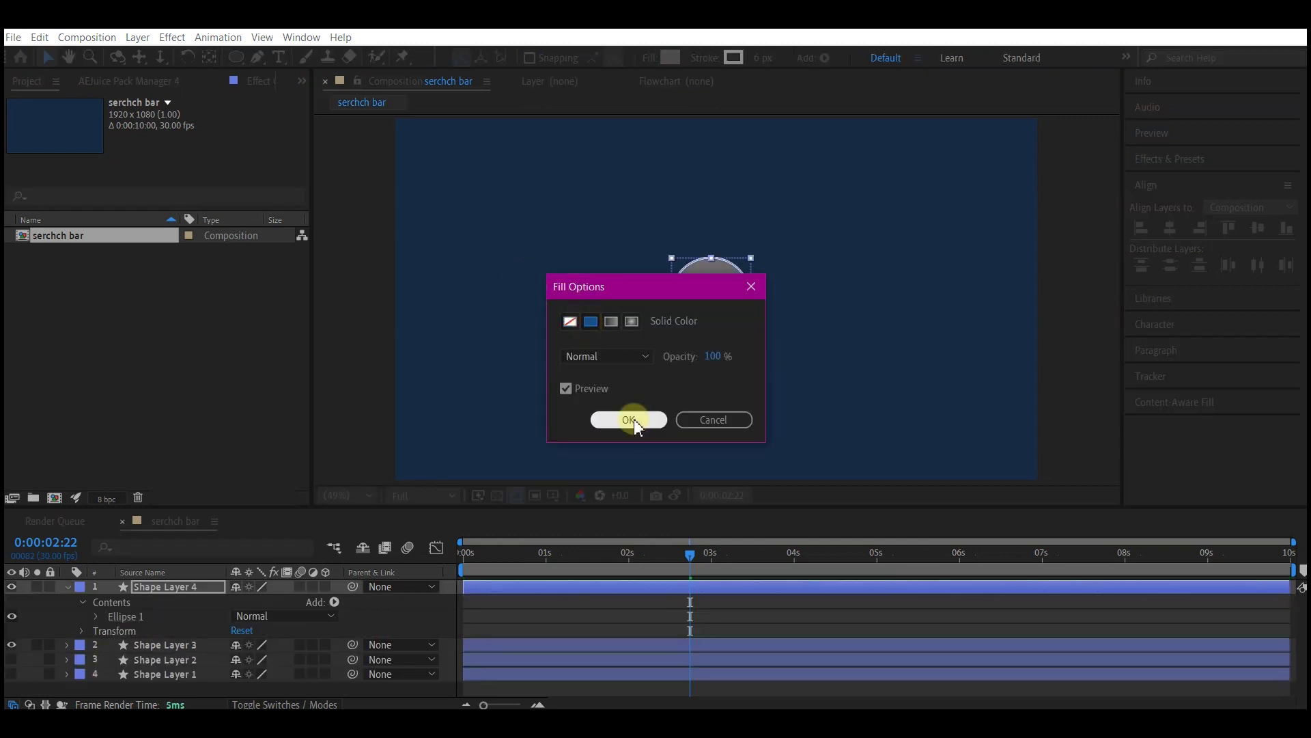
pyautogui.click(635, 421)
pyautogui.click(703, 57)
pyautogui.click(570, 321)
pyautogui.click(644, 427)
# Step: Move the circle layer below the magnifier layer and reveal its Scale
pyautogui.moveTo(147, 586); pyautogui.dragTo(155, 619)
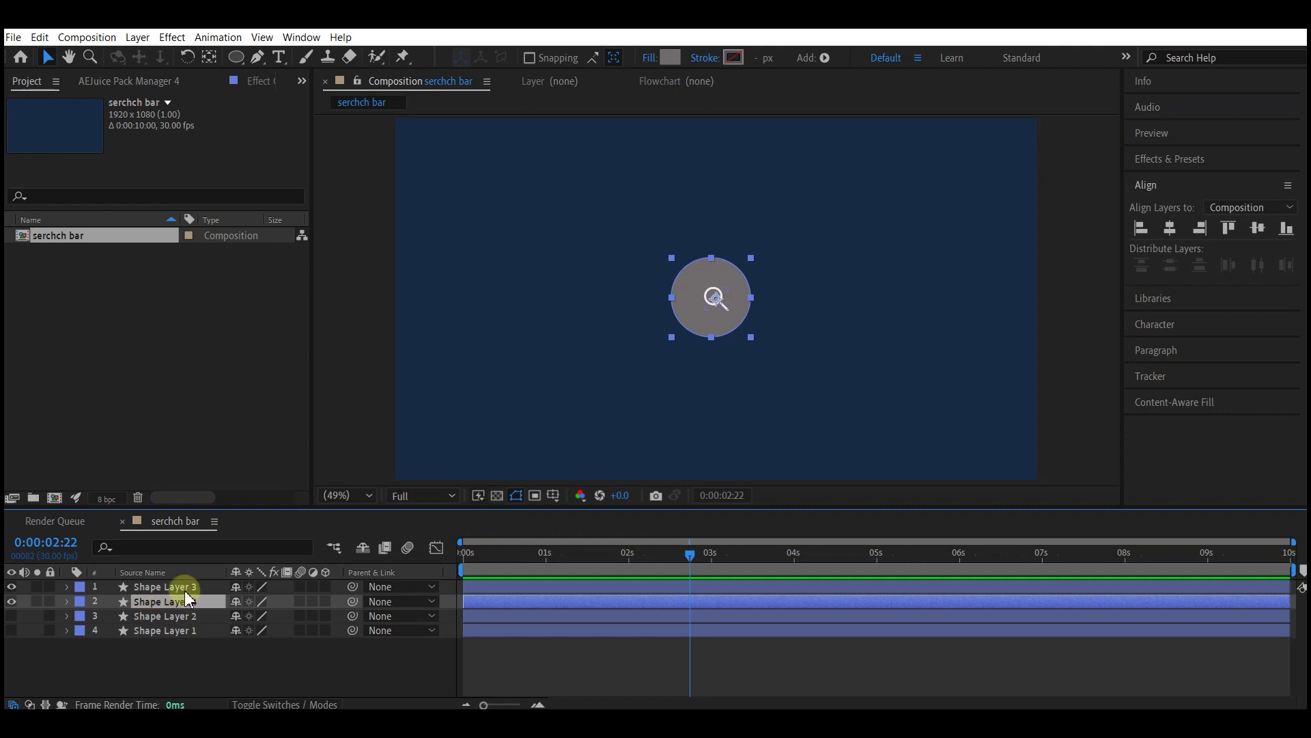
pyautogui.click(160, 605)
pyautogui.press('s')
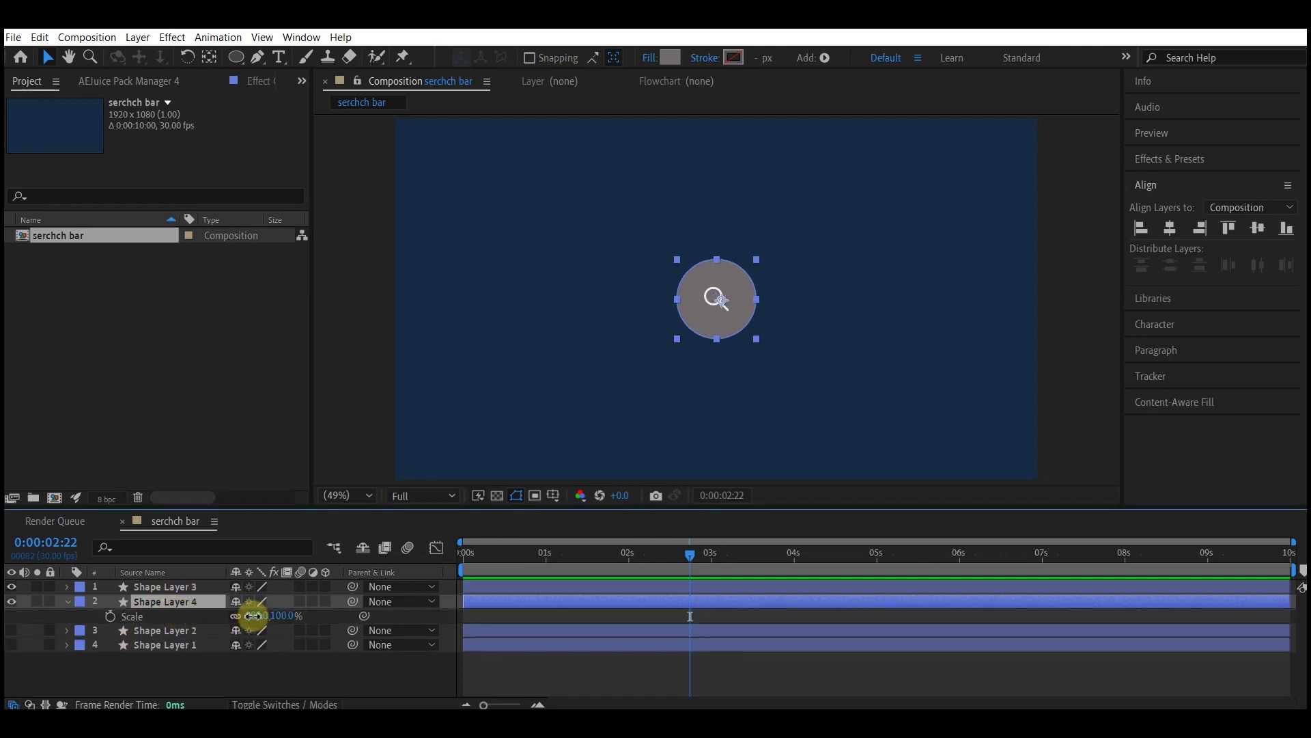
# Step: Scale the circle to 55% and keyframe the magnifier's centred Position at one second
pyautogui.moveTo(252, 615); pyautogui.dragTo(233, 628)
pyautogui.click(163, 587)
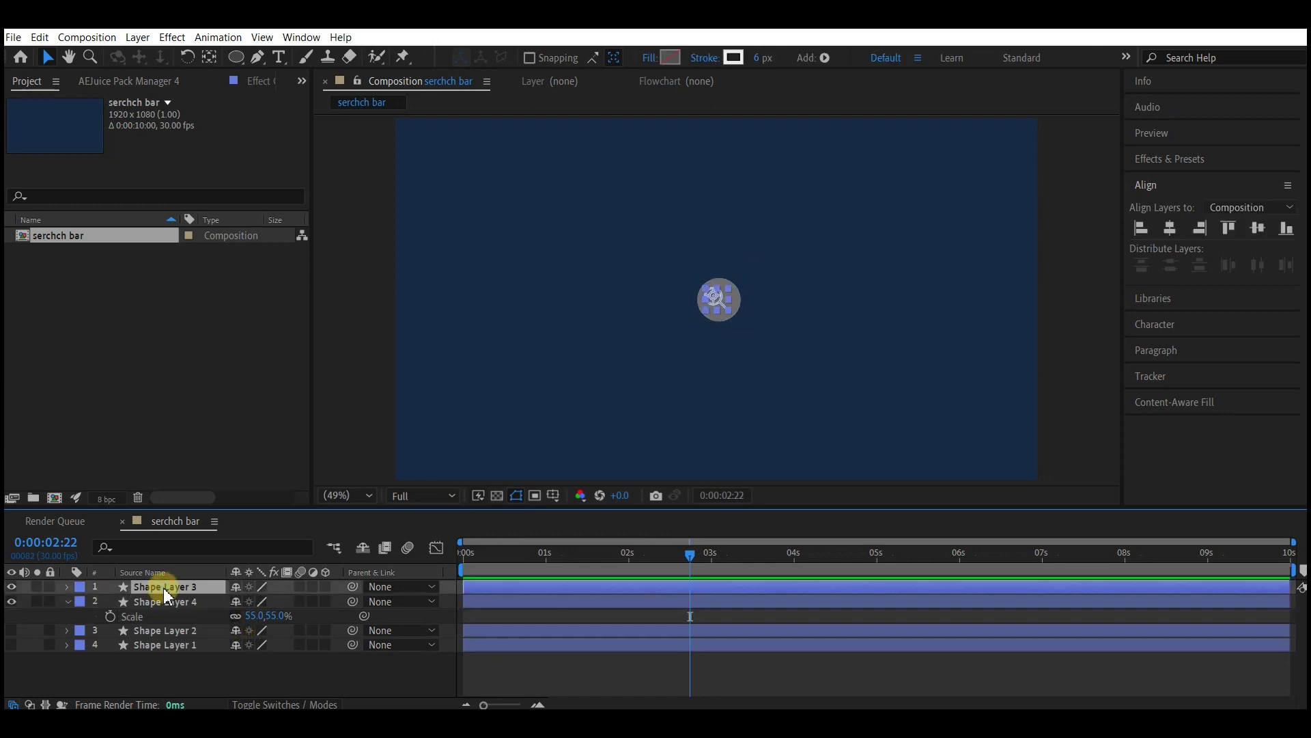
pyautogui.press('p')
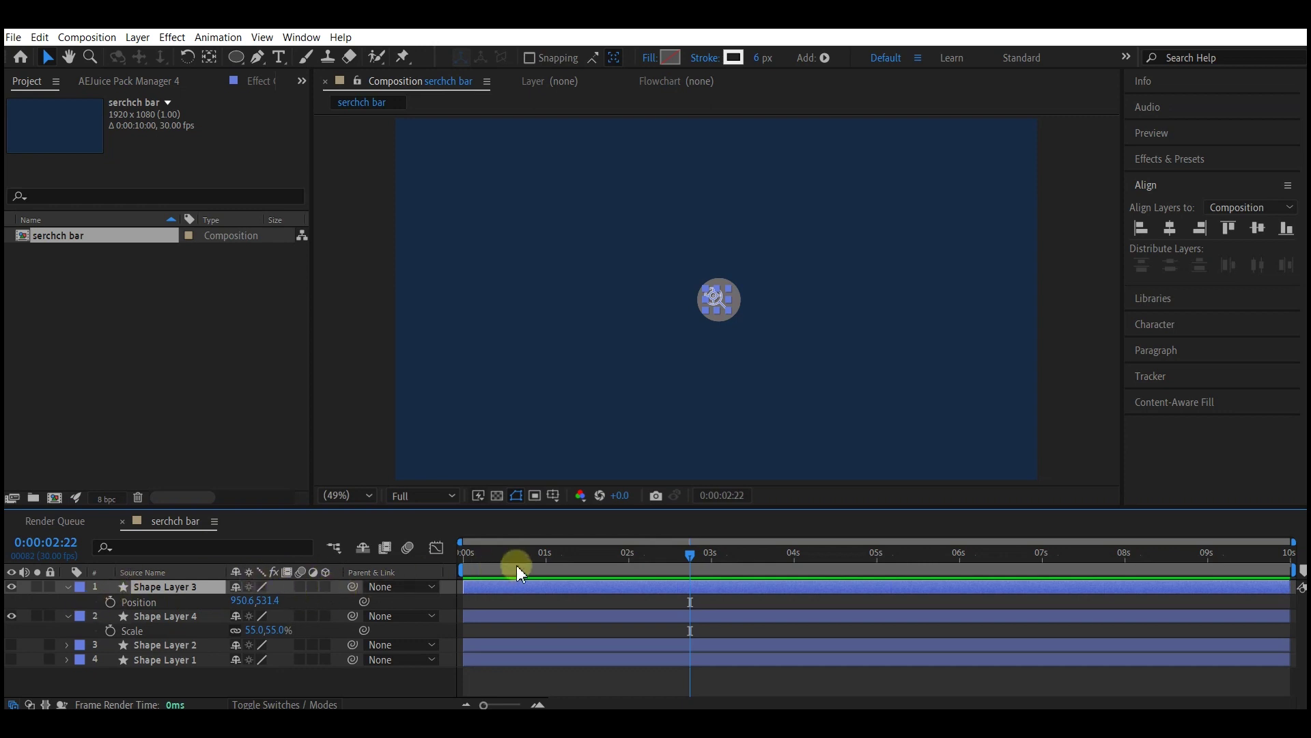
pyautogui.click(545, 552)
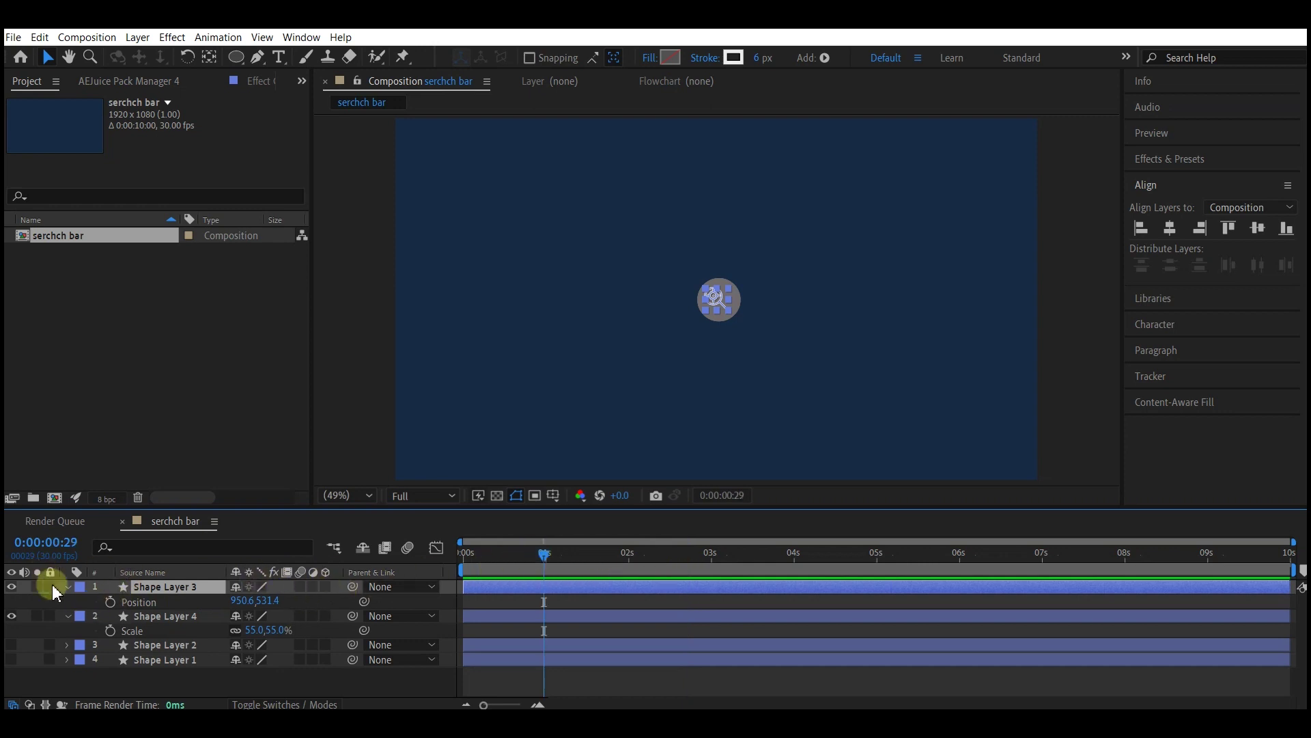
pyautogui.click(110, 602)
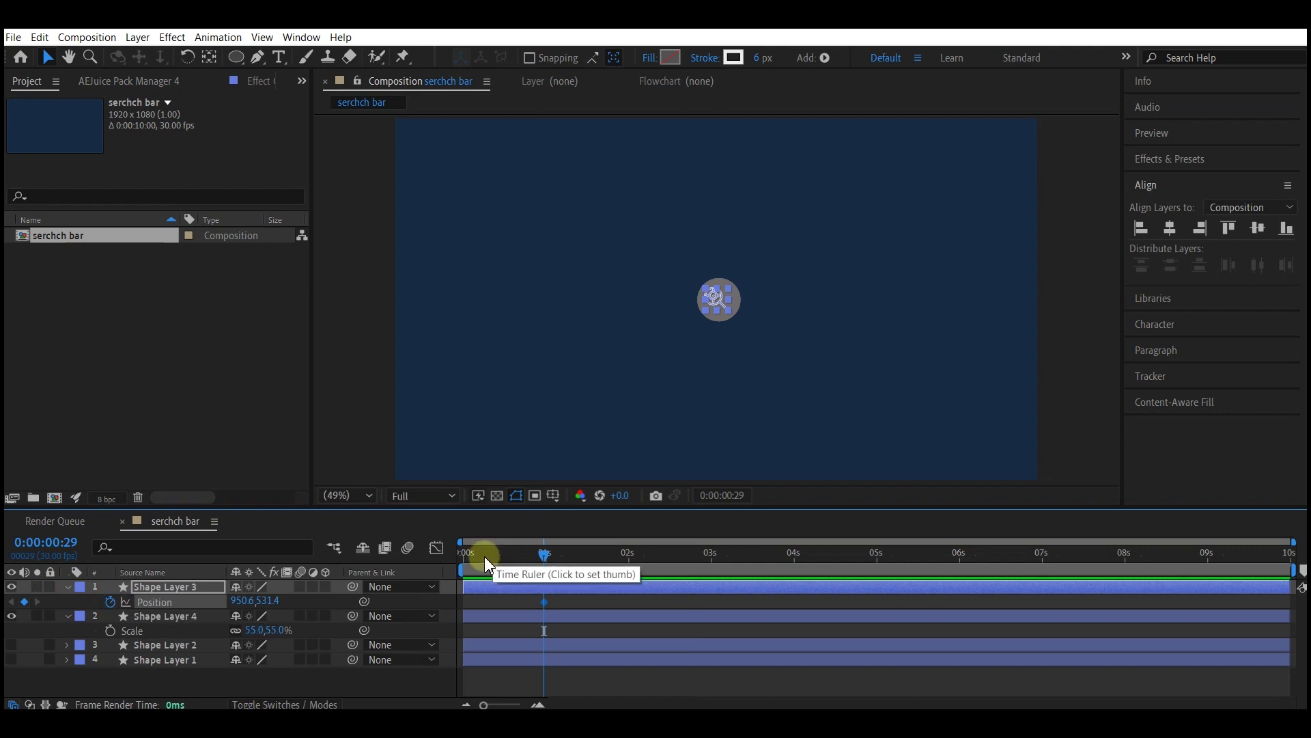
# Step: Offset the magnifier to the upper right at 0 s and Easy Ease both Position keyframes
pyautogui.moveTo(483, 556); pyautogui.dragTo(438, 556)
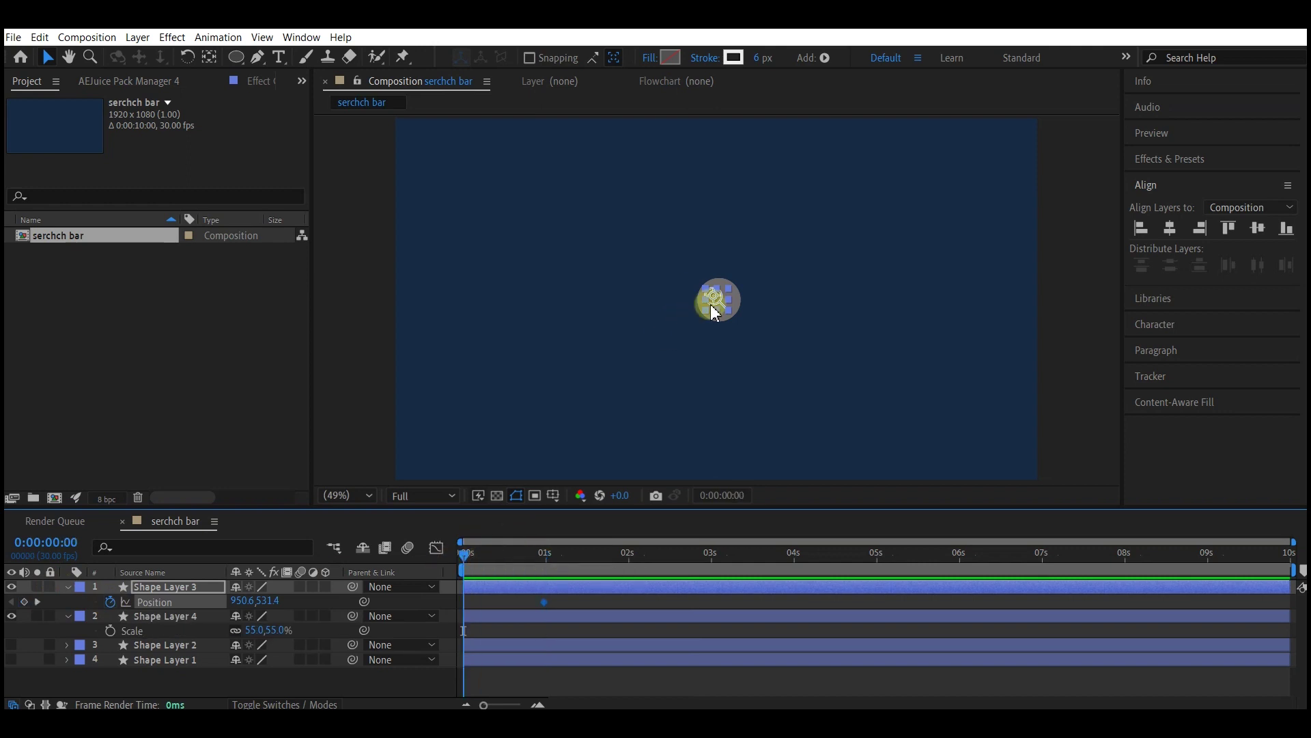
pyautogui.moveTo(717, 300); pyautogui.dragTo(745, 265)
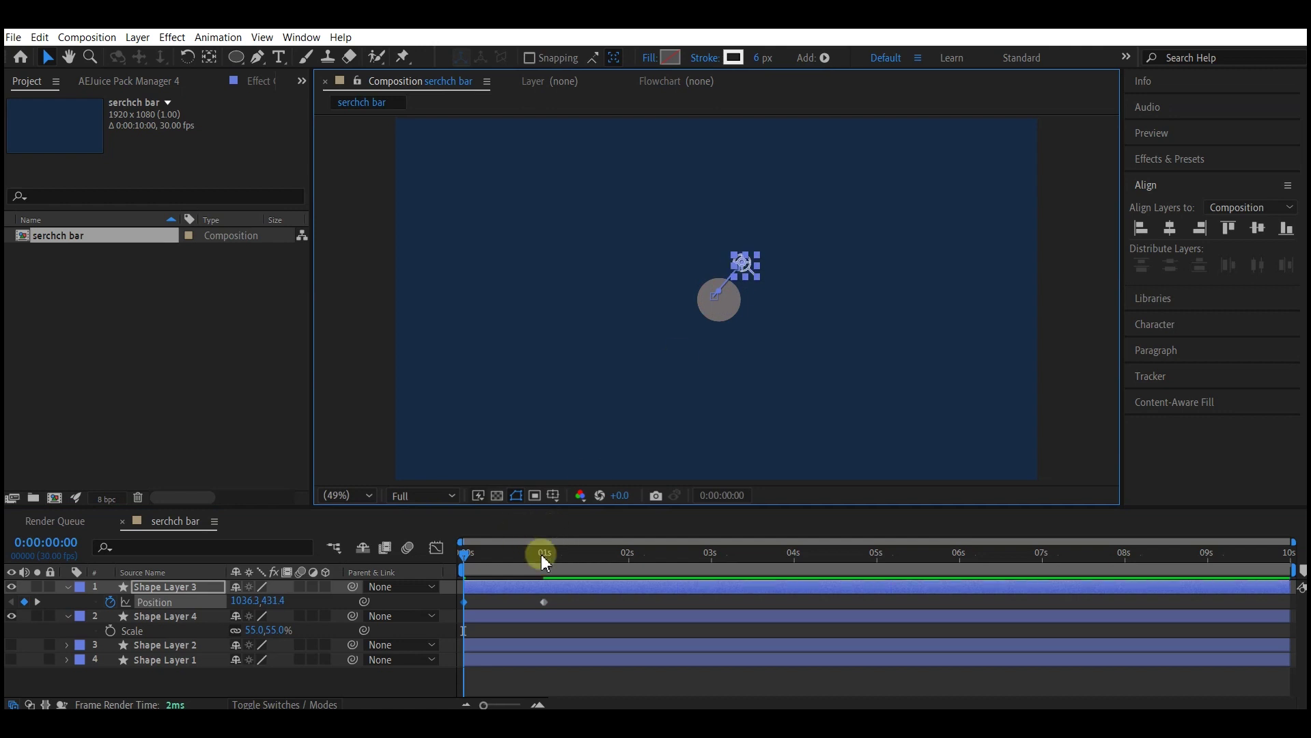
pyautogui.moveTo(564, 595); pyautogui.dragTo(453, 615)
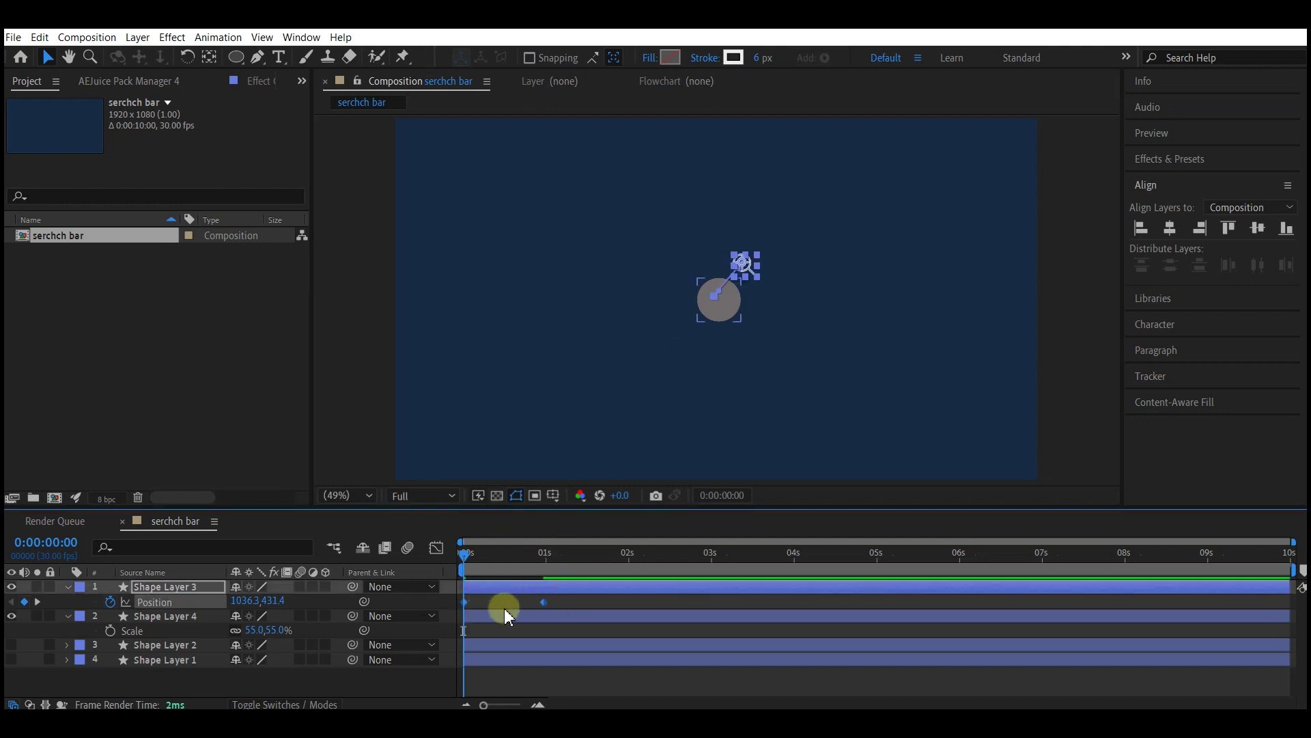
pyautogui.rightClick(544, 603)
pyautogui.moveTo(611, 589)
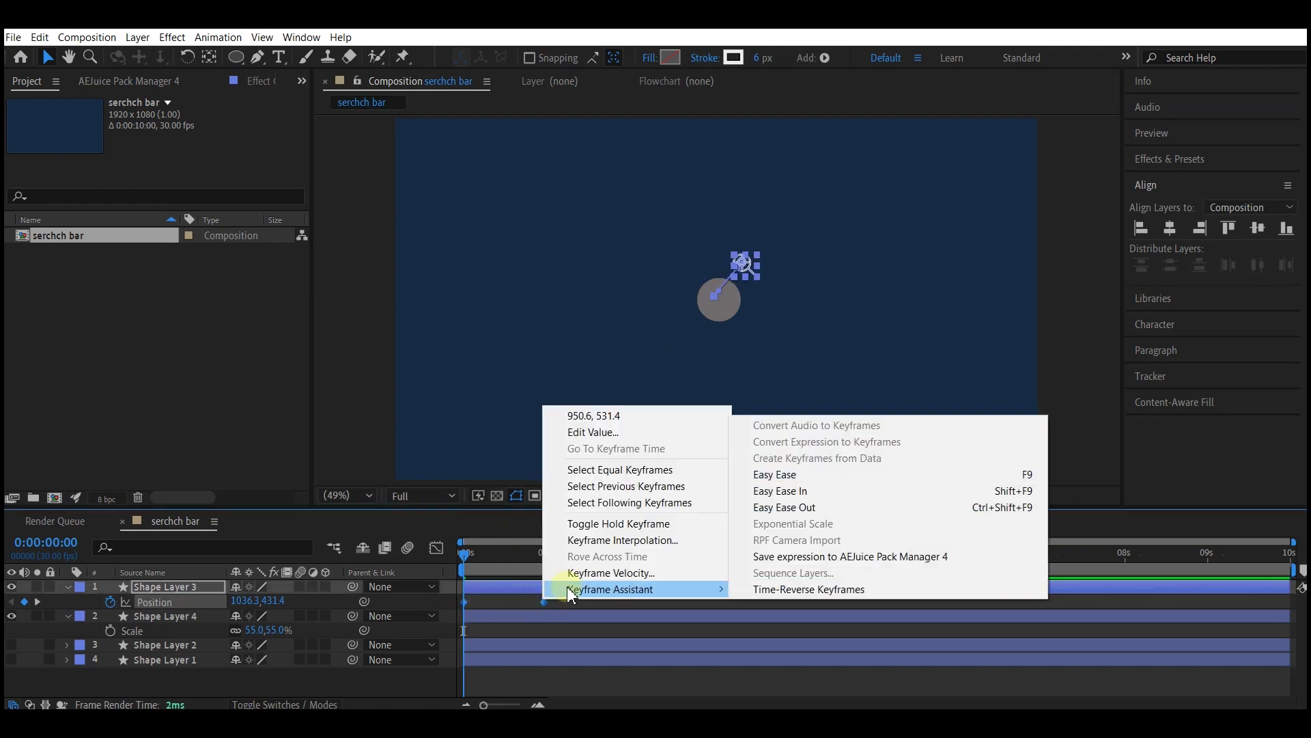
pyautogui.click(774, 474)
pyautogui.click(436, 547)
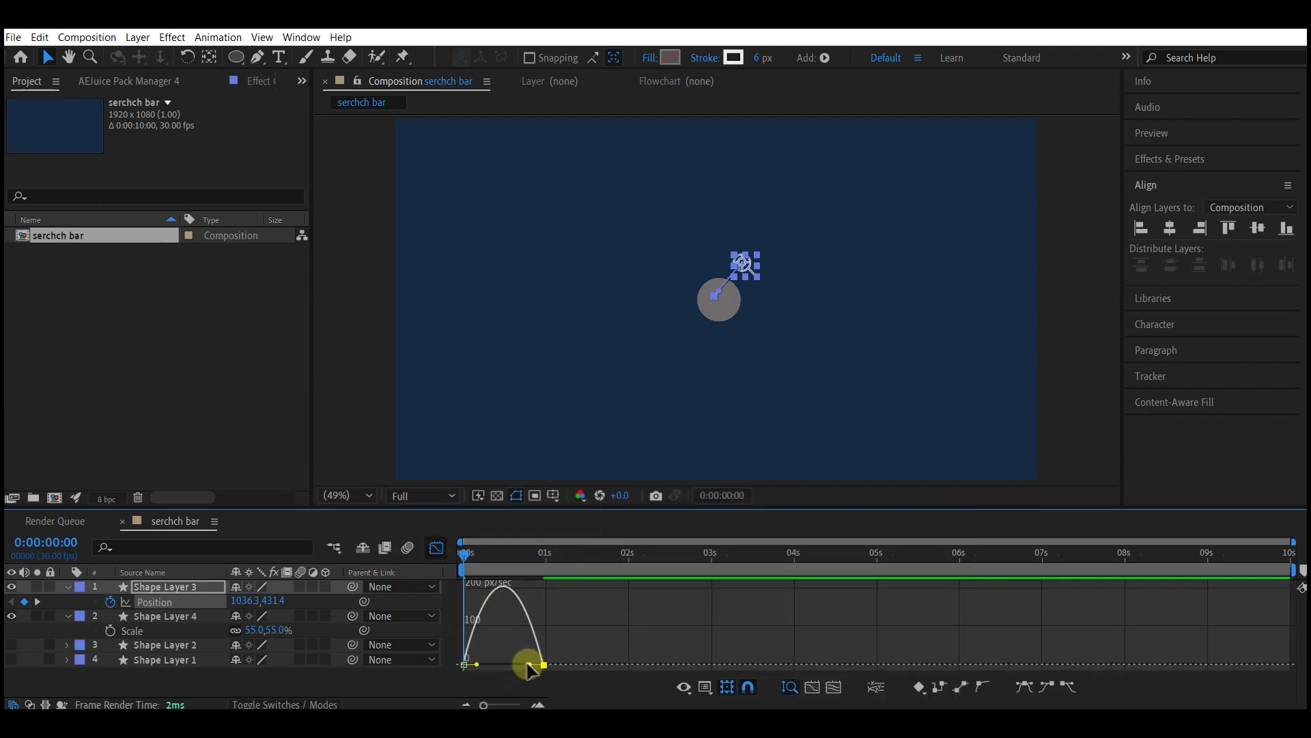
pyautogui.click(436, 548)
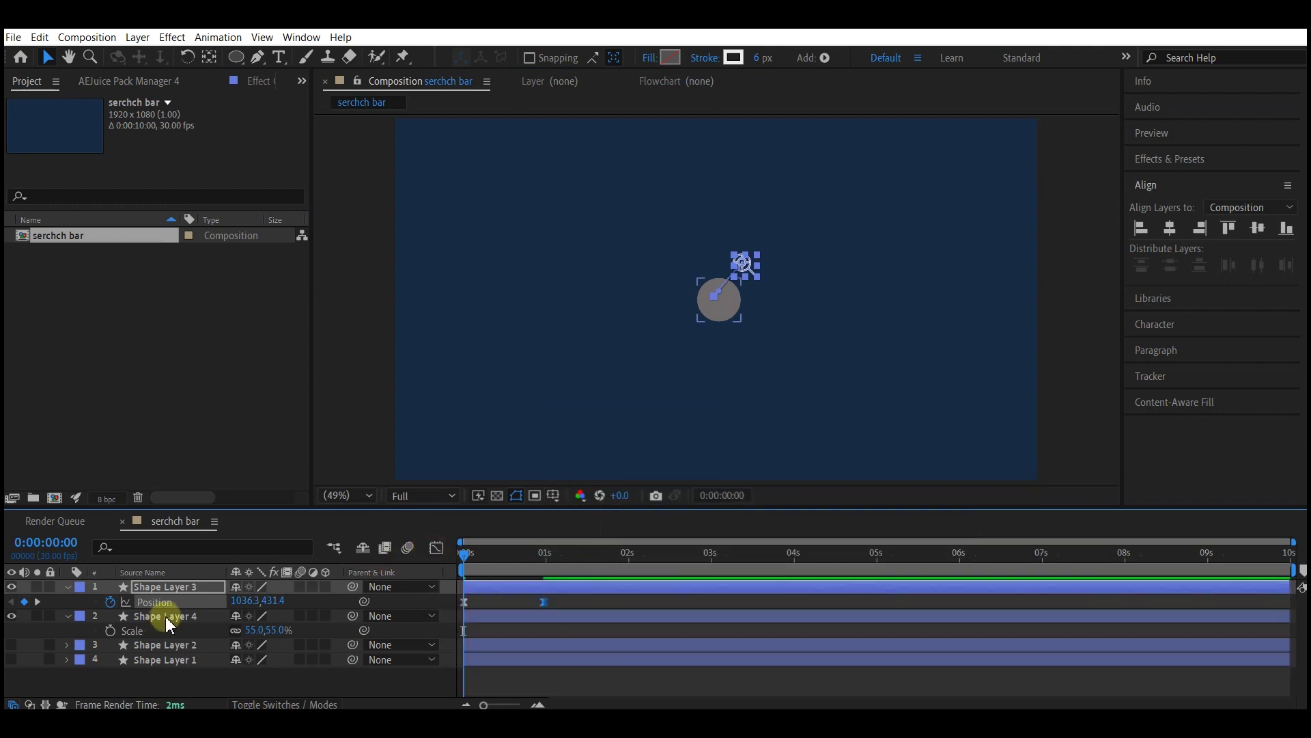
# Step: Duplicate the circle layer and move the copy to the top of the stack
pyautogui.click(167, 616)
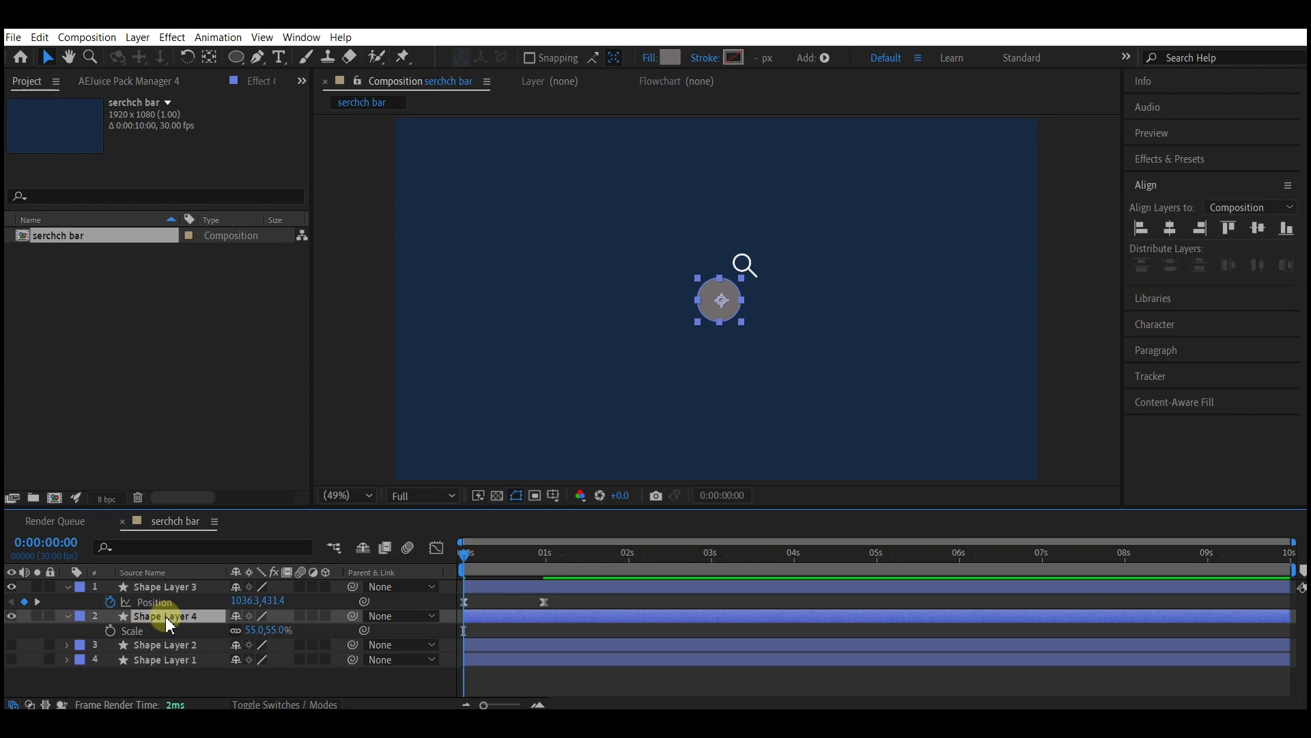
pyautogui.hotkey('ctrl', 'd')
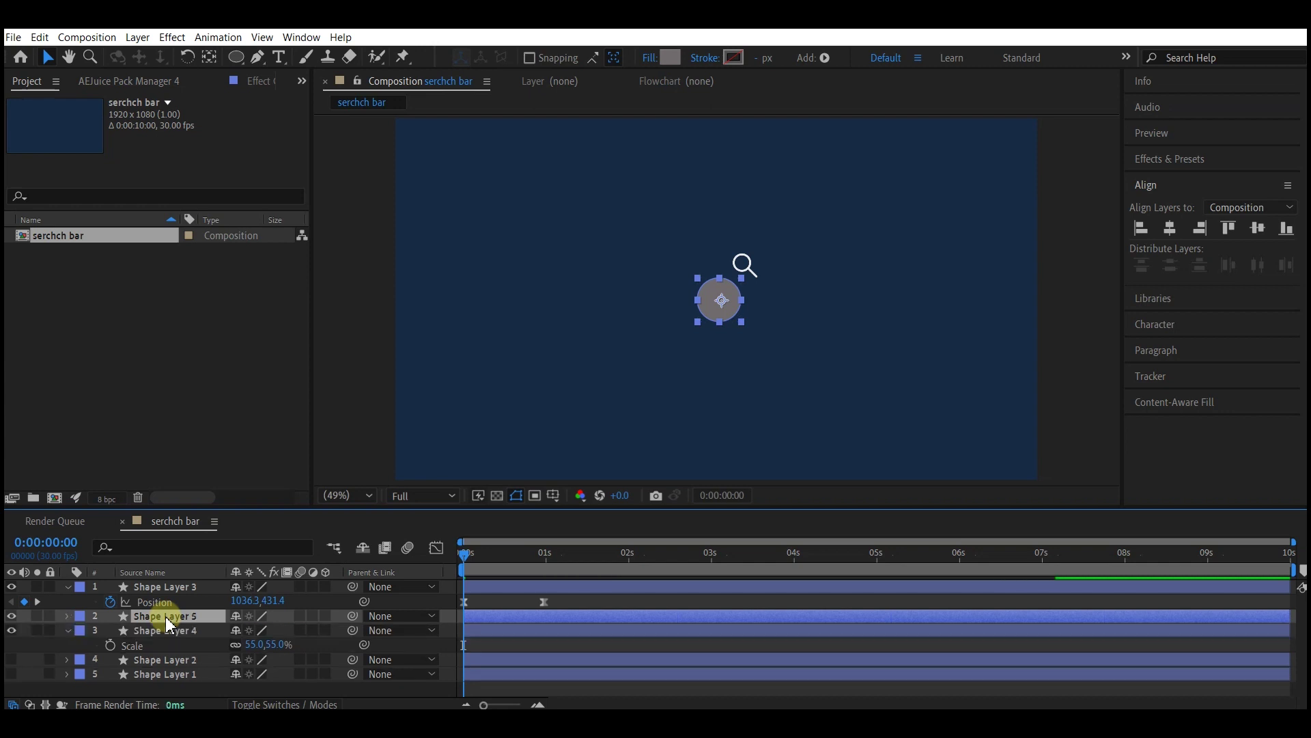
pyautogui.moveTo(164, 623); pyautogui.dragTo(168, 586)
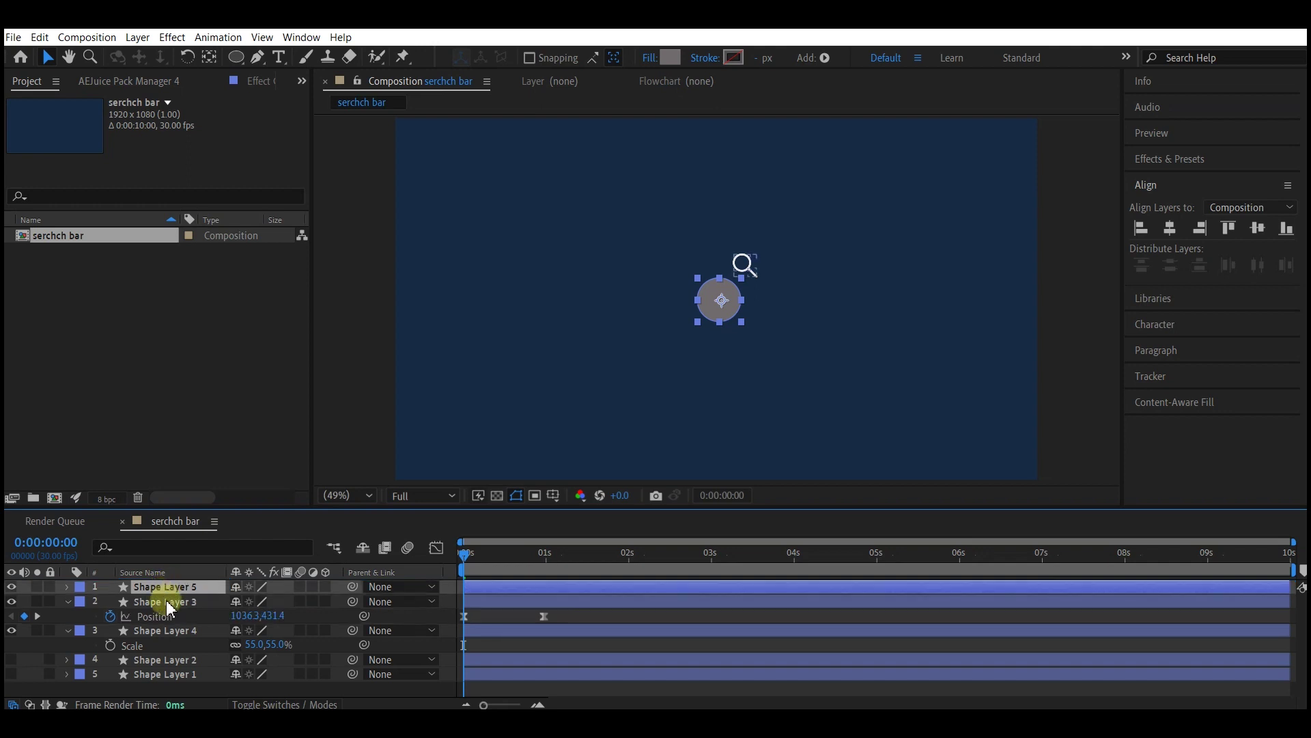
# Step: Set the magnifier's Track Matte to the circle copy's alpha and preview
pyautogui.click(281, 704)
pyautogui.click(328, 602)
pyautogui.click(349, 640)
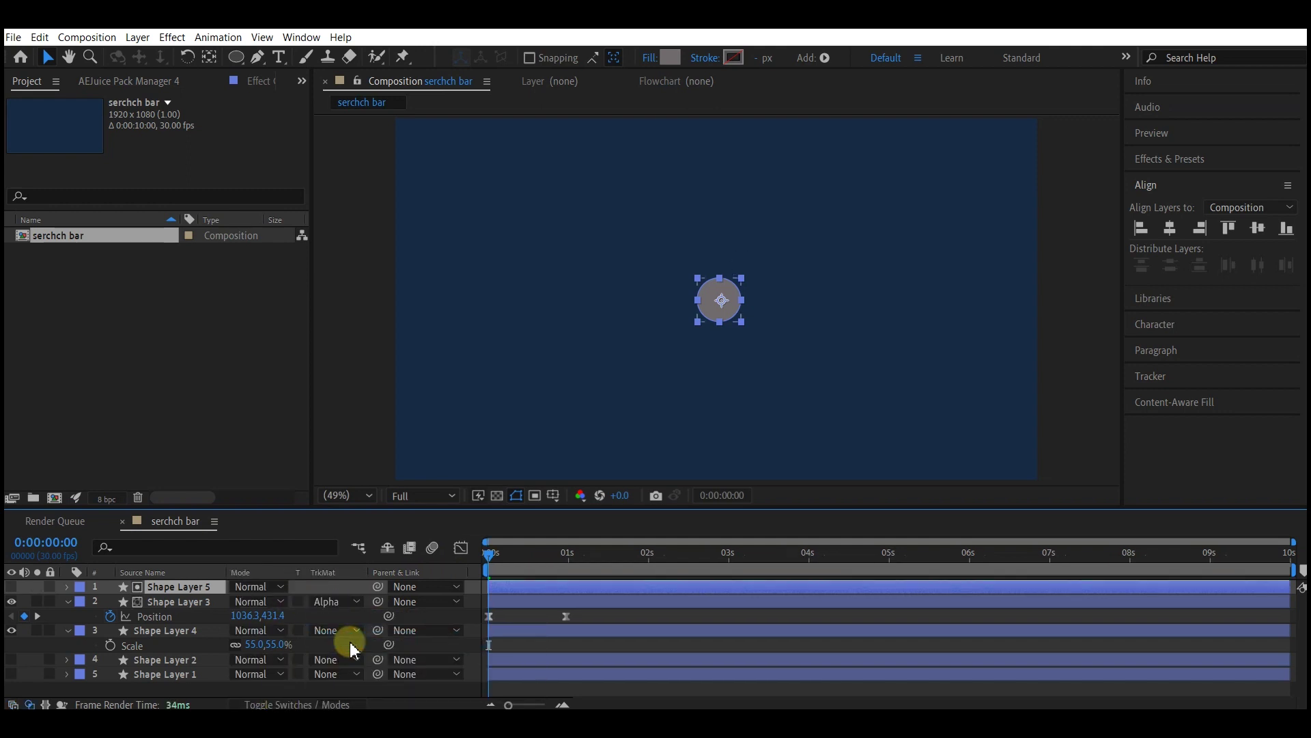
pyautogui.press('space')
pyautogui.press('space')
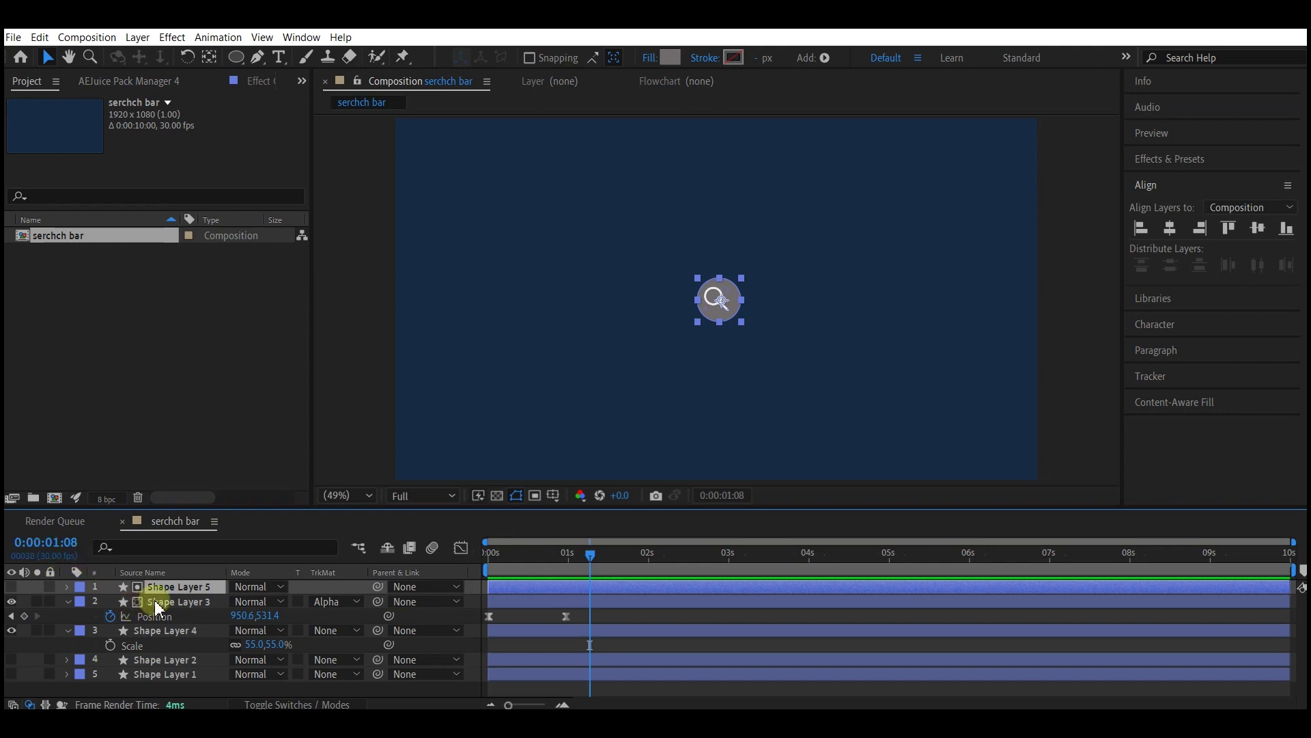
pyautogui.keyDown('ctrl'); pyautogui.click(169, 601); pyautogui.keyUp('ctrl')
pyautogui.keyDown('ctrl'); pyautogui.click(167, 629); pyautogui.keyUp('ctrl')
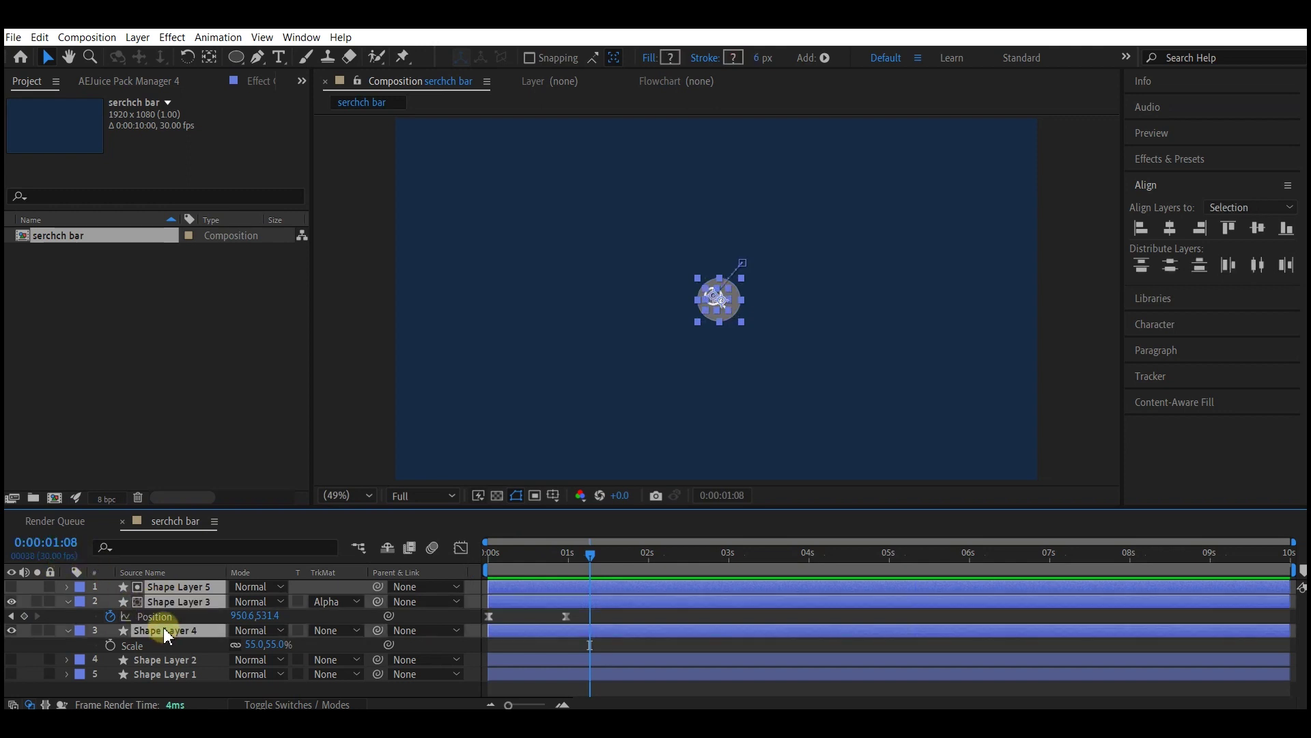
# Step: Pre-compose Shape Layers 3–5 into a composition named 'search' and re-show both bar layers
pyautogui.hotkey('ctrl', 'shift', 'c')
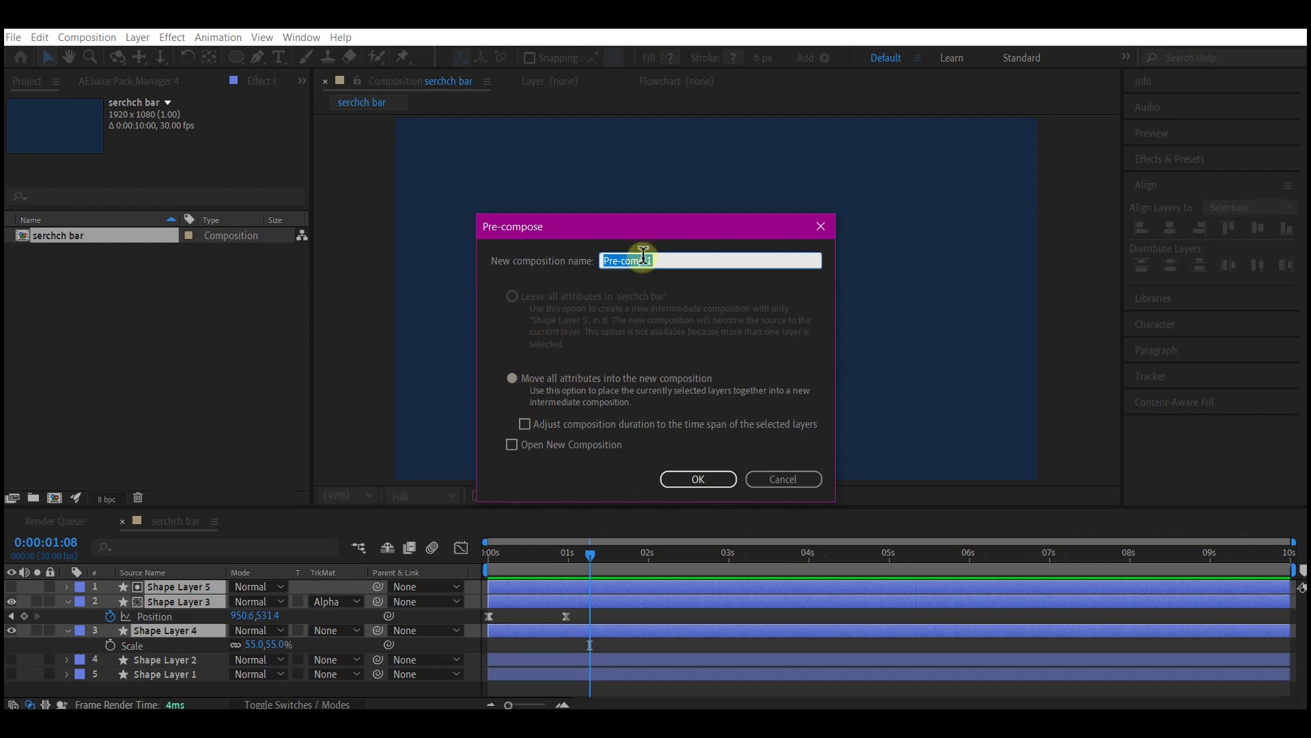
pyautogui.write('search')
pyautogui.click(702, 478)
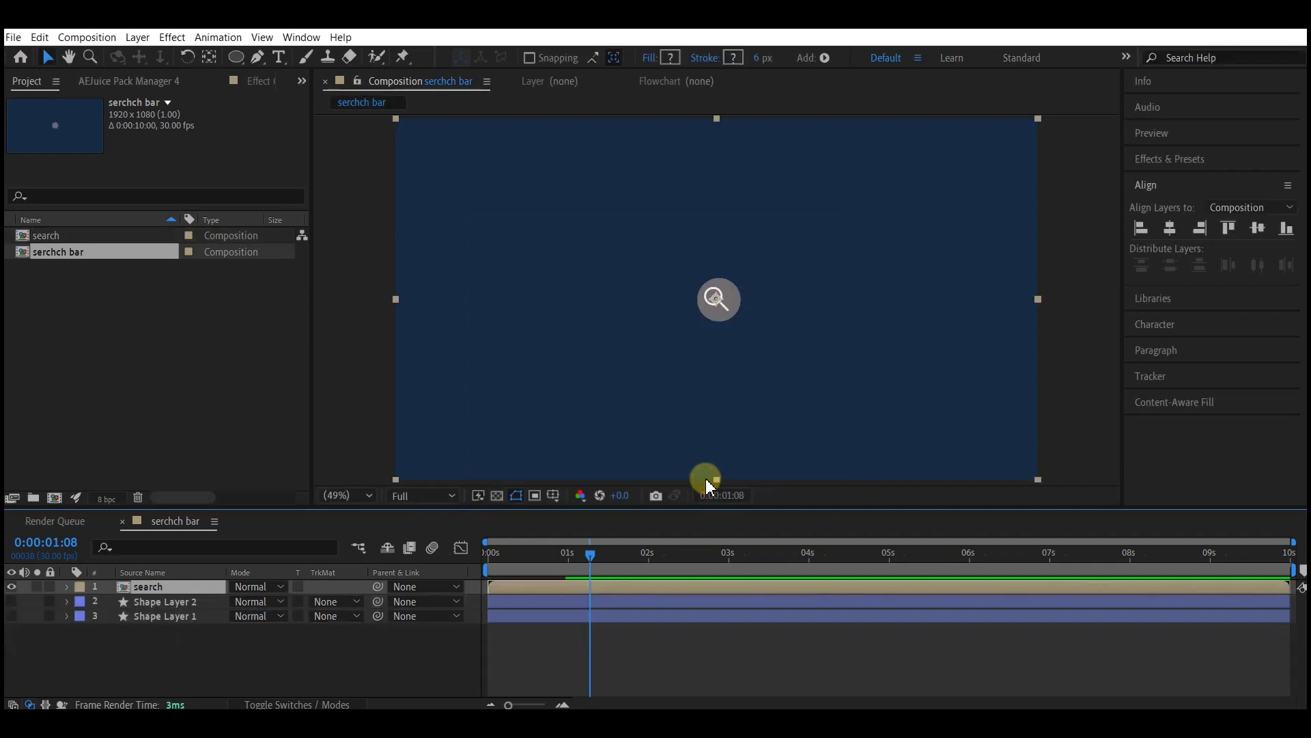
pyautogui.click(151, 603)
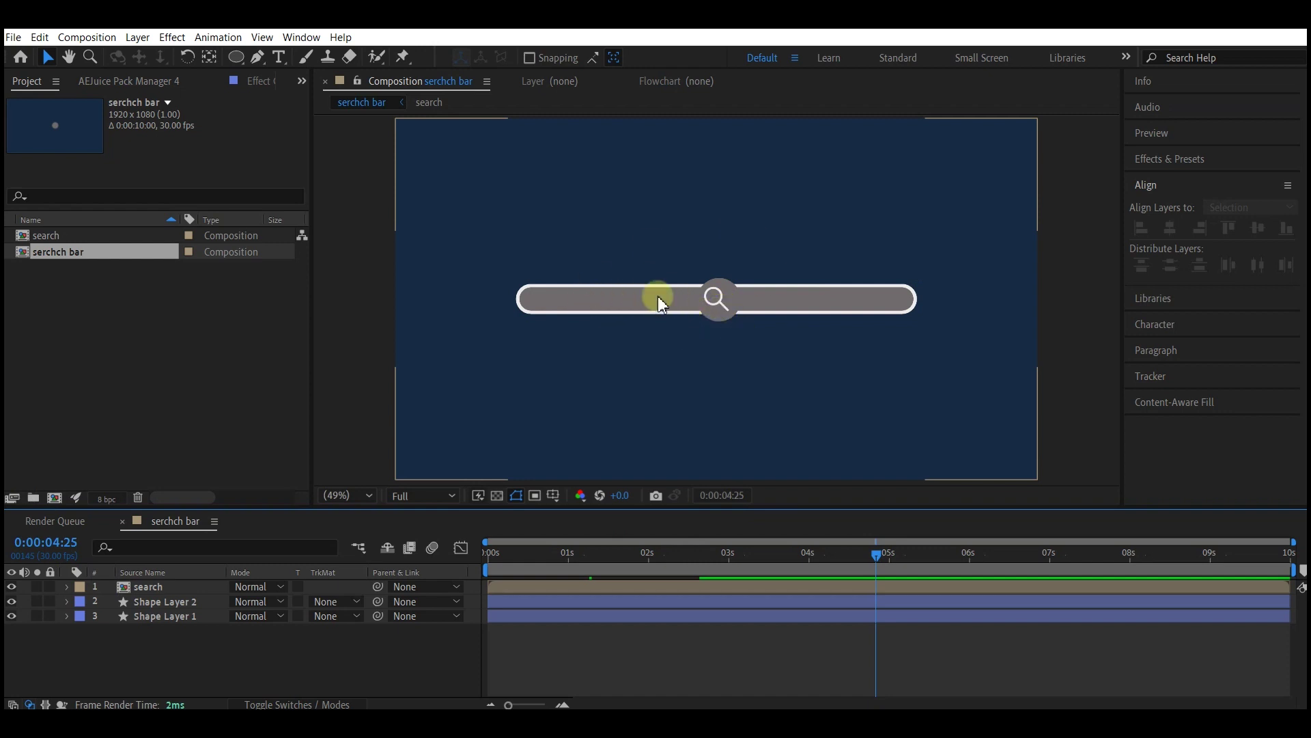
pyautogui.click(143, 616)
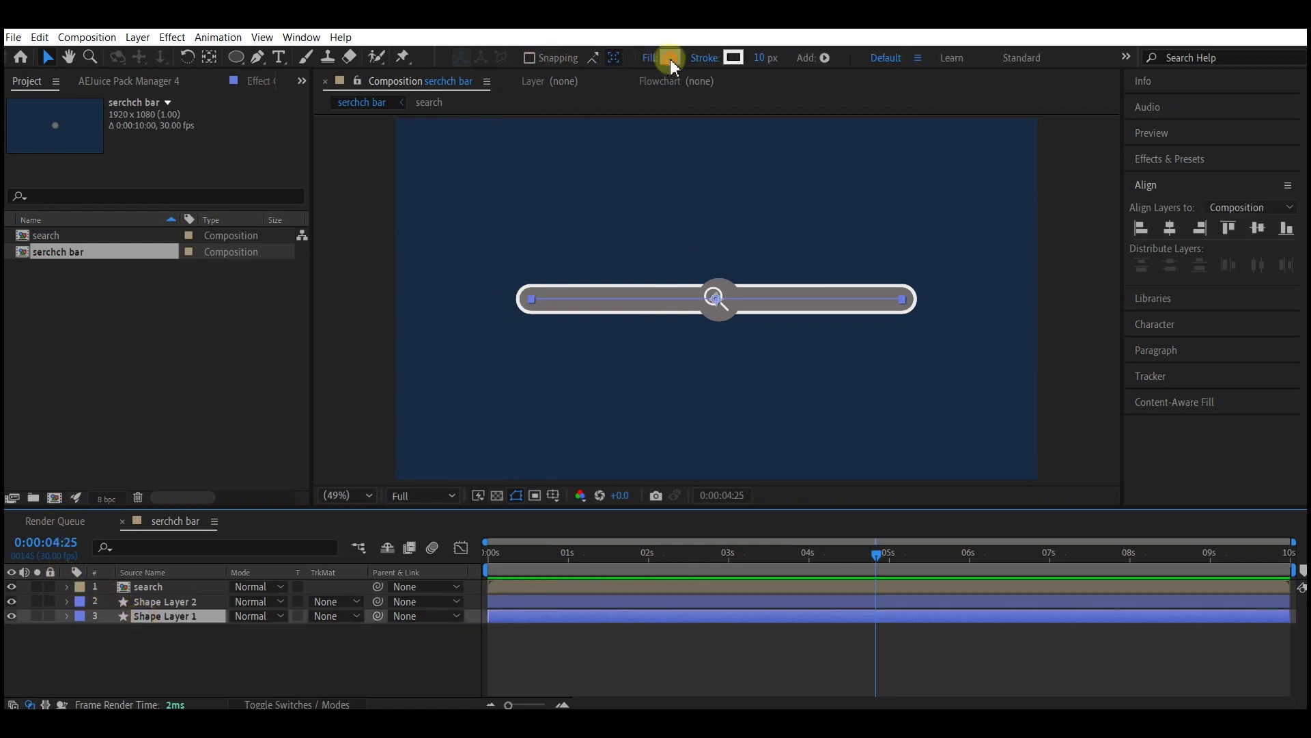
pyautogui.click(668, 58)
pyautogui.click(870, 389)
# Step: Move the search composition layer to the right end of the bar
pyautogui.click(138, 586)
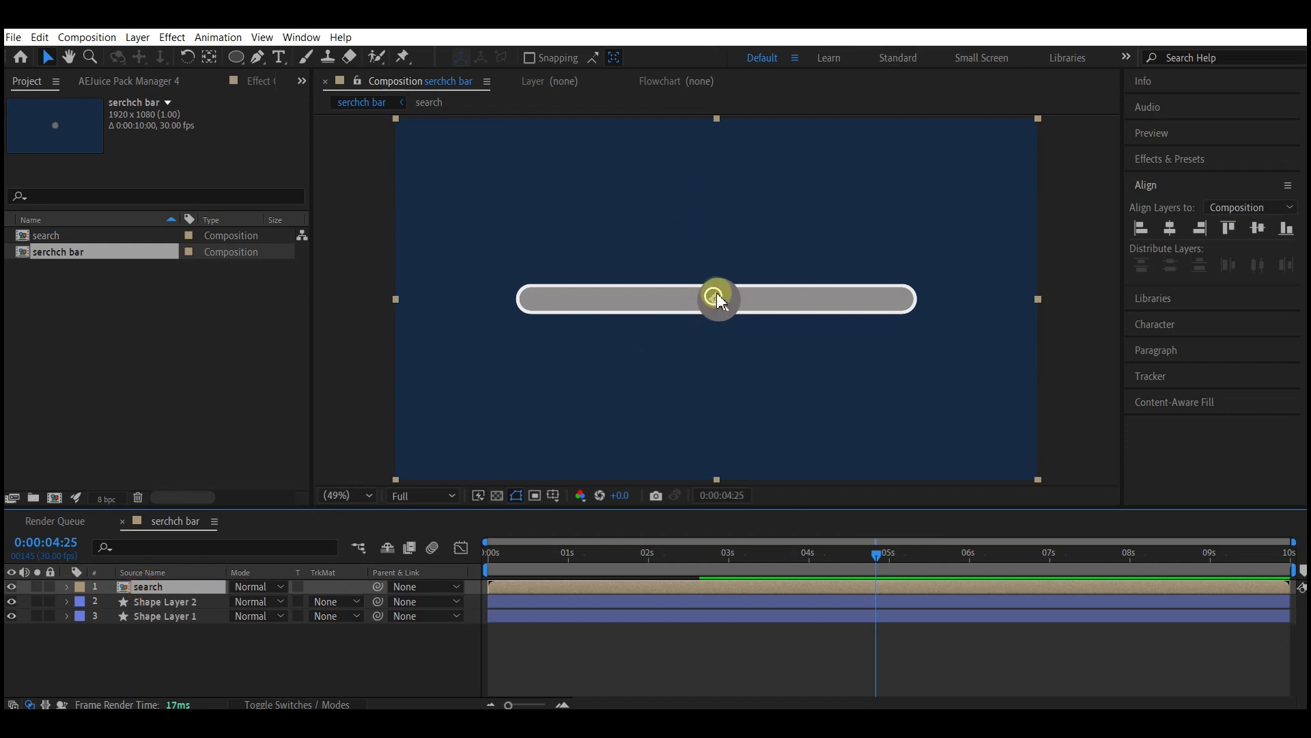
pyautogui.moveTo(716, 300); pyautogui.dragTo(886, 298)
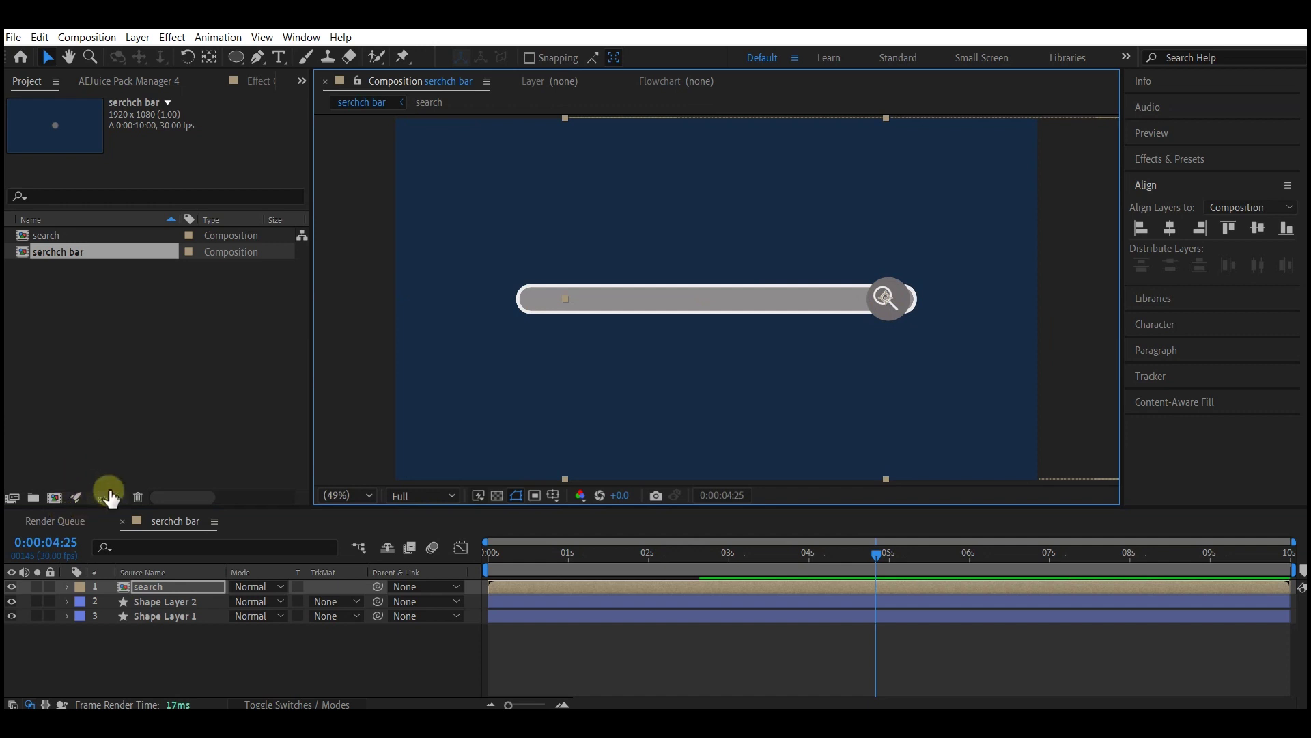
pyautogui.press('s')
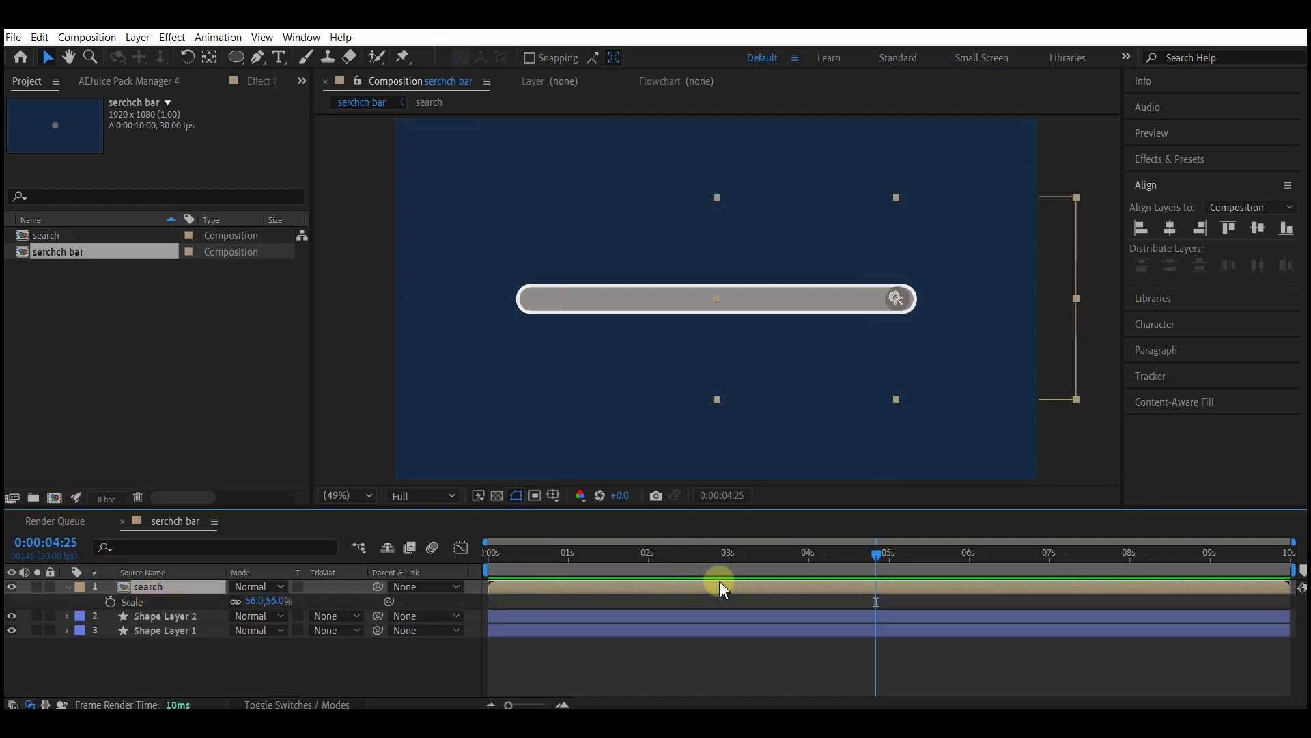
# Step: Keyframe its Position at 3s and at 2s below the bar (Y 662), with Easy Ease
pyautogui.moveTo(608, 555); pyautogui.dragTo(730, 563)
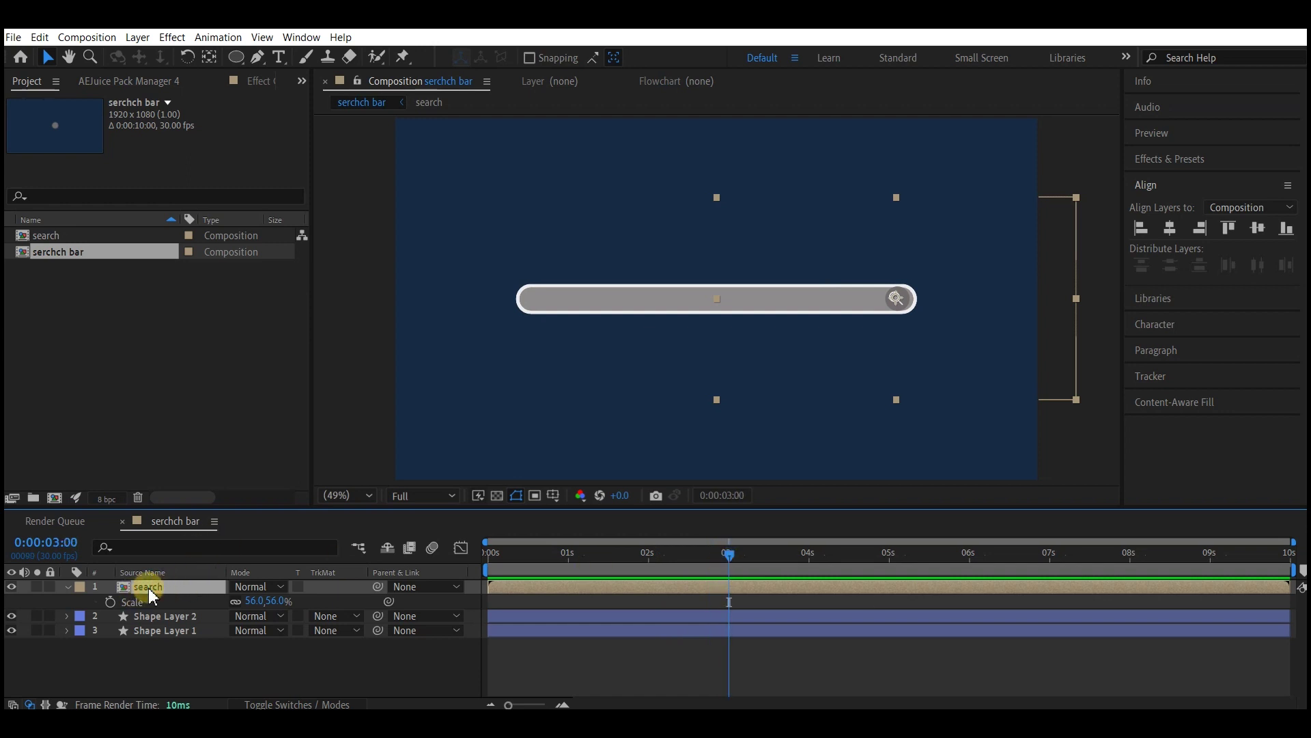
pyautogui.hotkey('alt', 'shift', 'p')
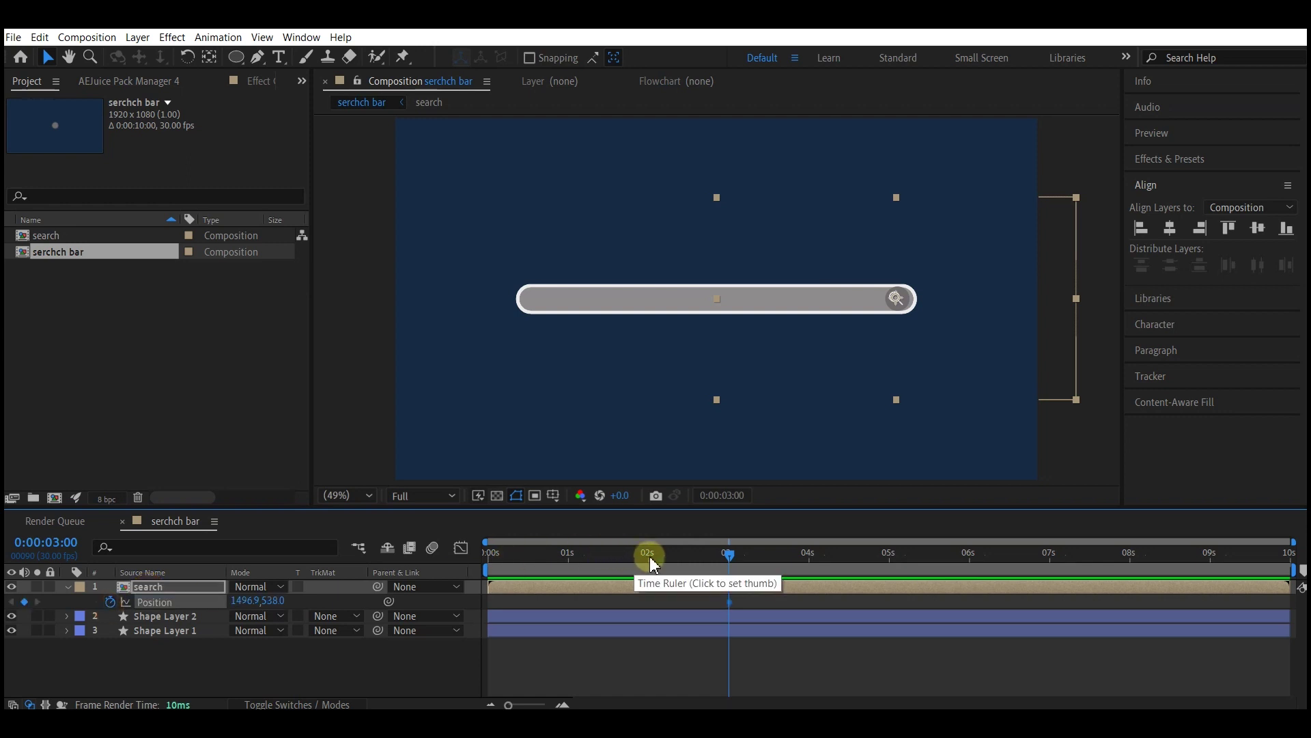
pyautogui.click(651, 557)
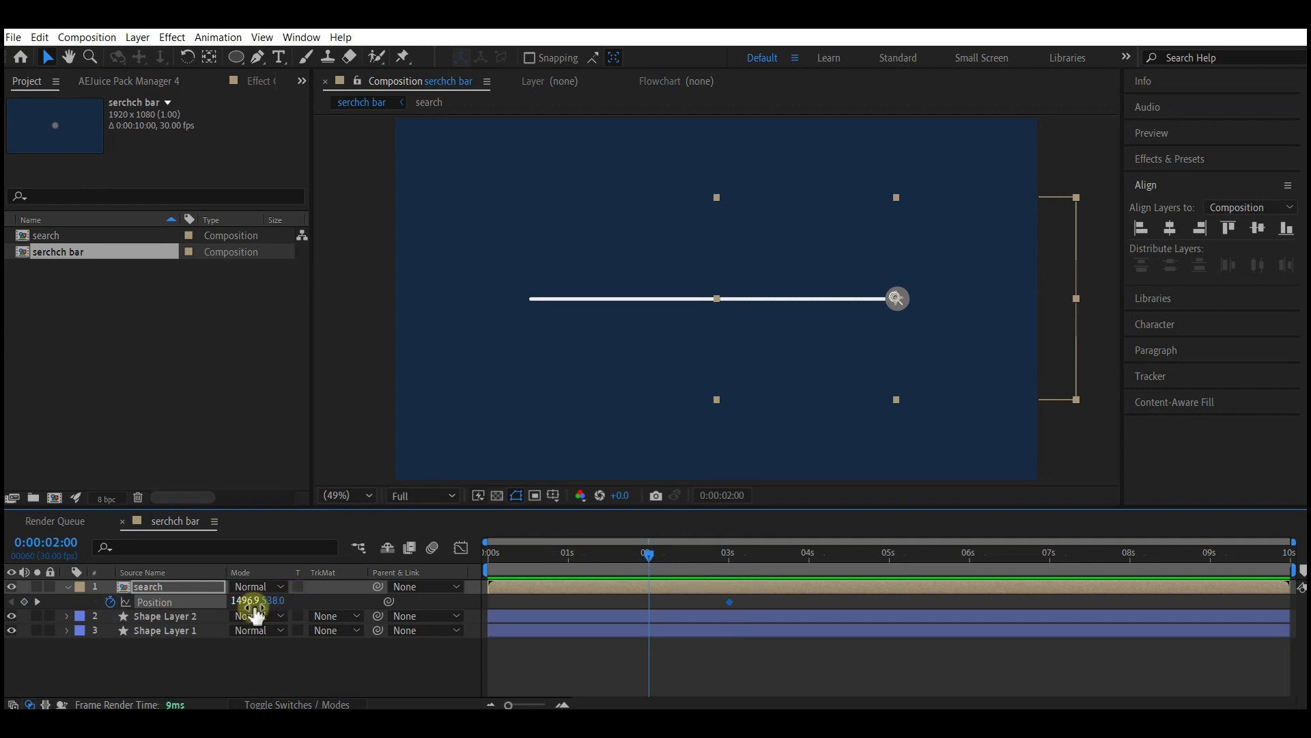
pyautogui.moveTo(269, 602); pyautogui.dragTo(761, 600)
pyautogui.rightClick(650, 603)
pyautogui.moveTo(718, 589)
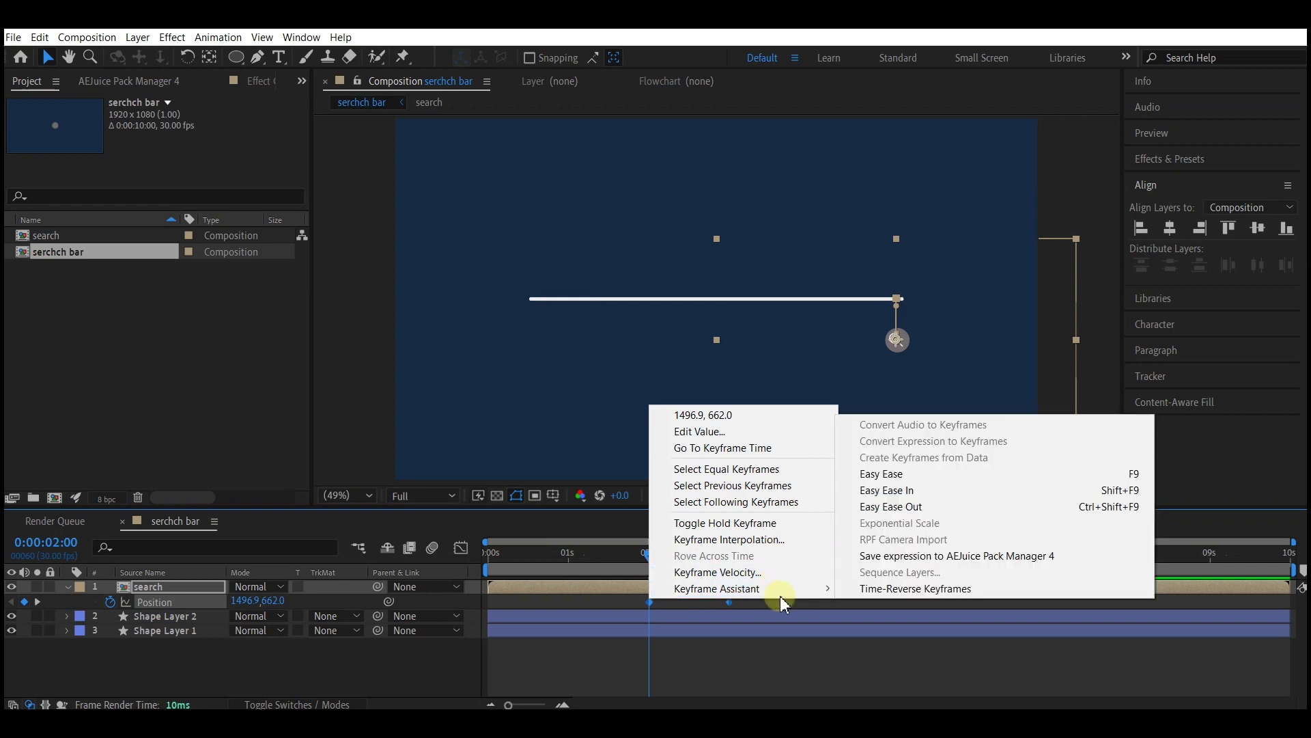
pyautogui.click(881, 473)
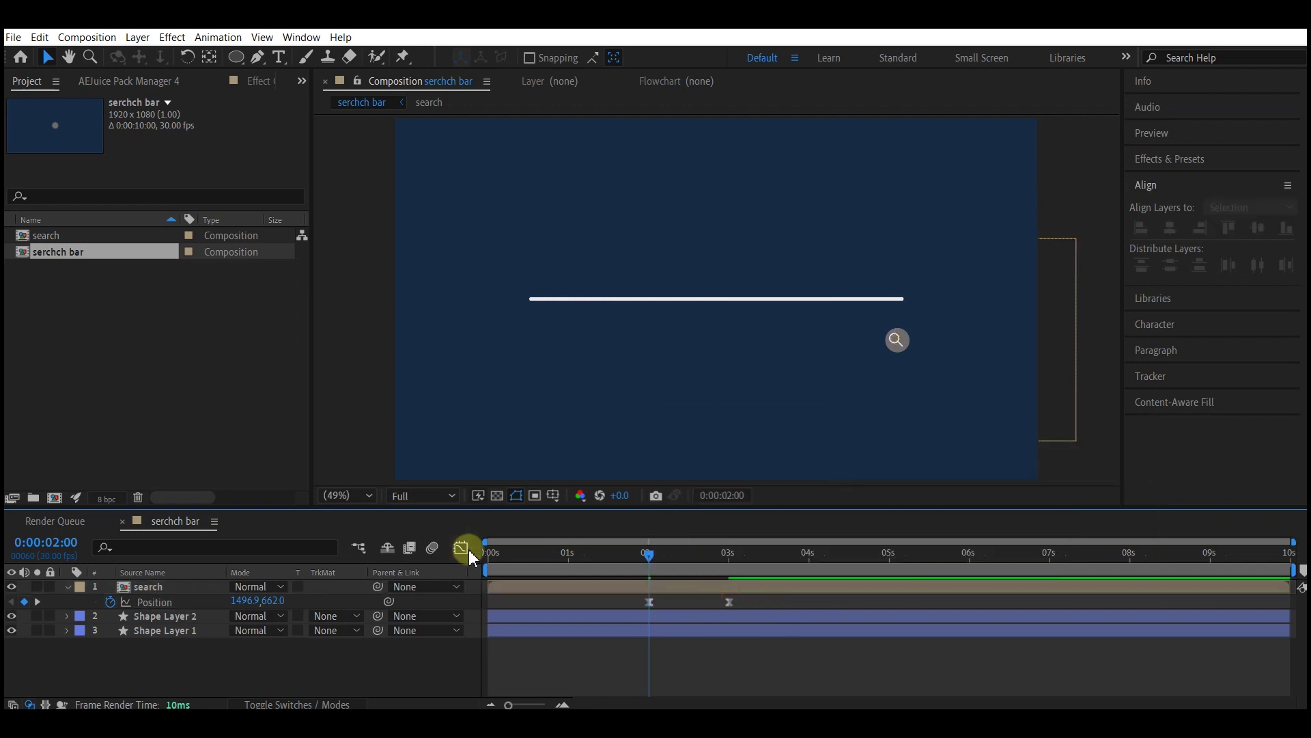
pyautogui.click(462, 548)
# Step: Duplicate Shape Layer 1, move the copy to the top, and set its Stroke to None
pyautogui.click(462, 547)
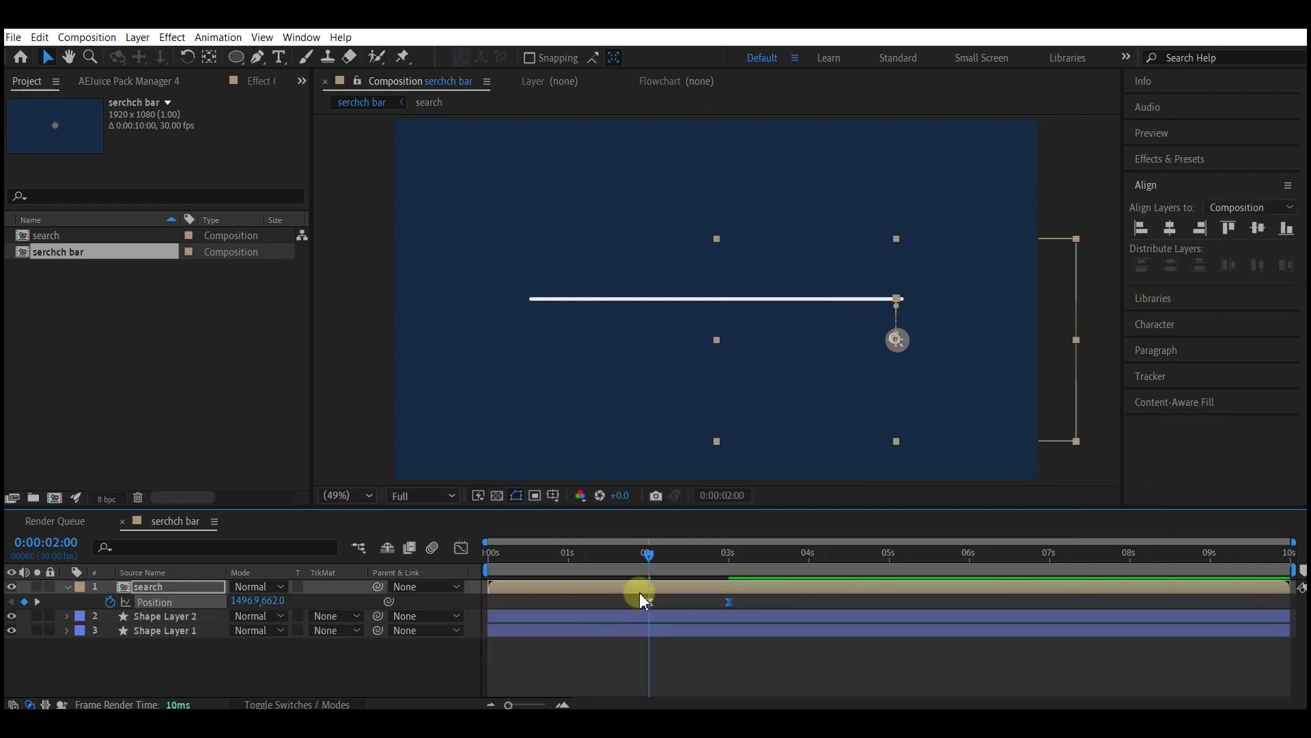
pyautogui.click(151, 630)
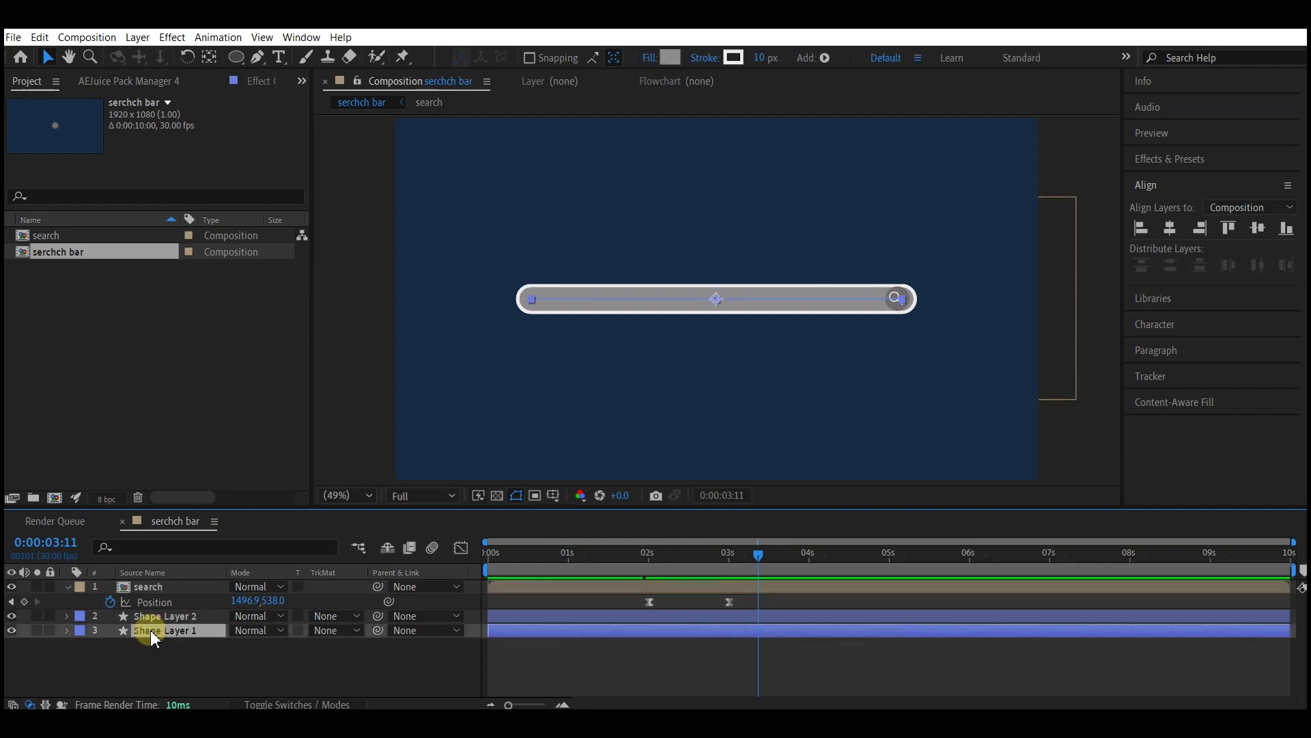
pyautogui.hotkey('ctrl', 'd')
pyautogui.moveTo(150, 635); pyautogui.dragTo(162, 586)
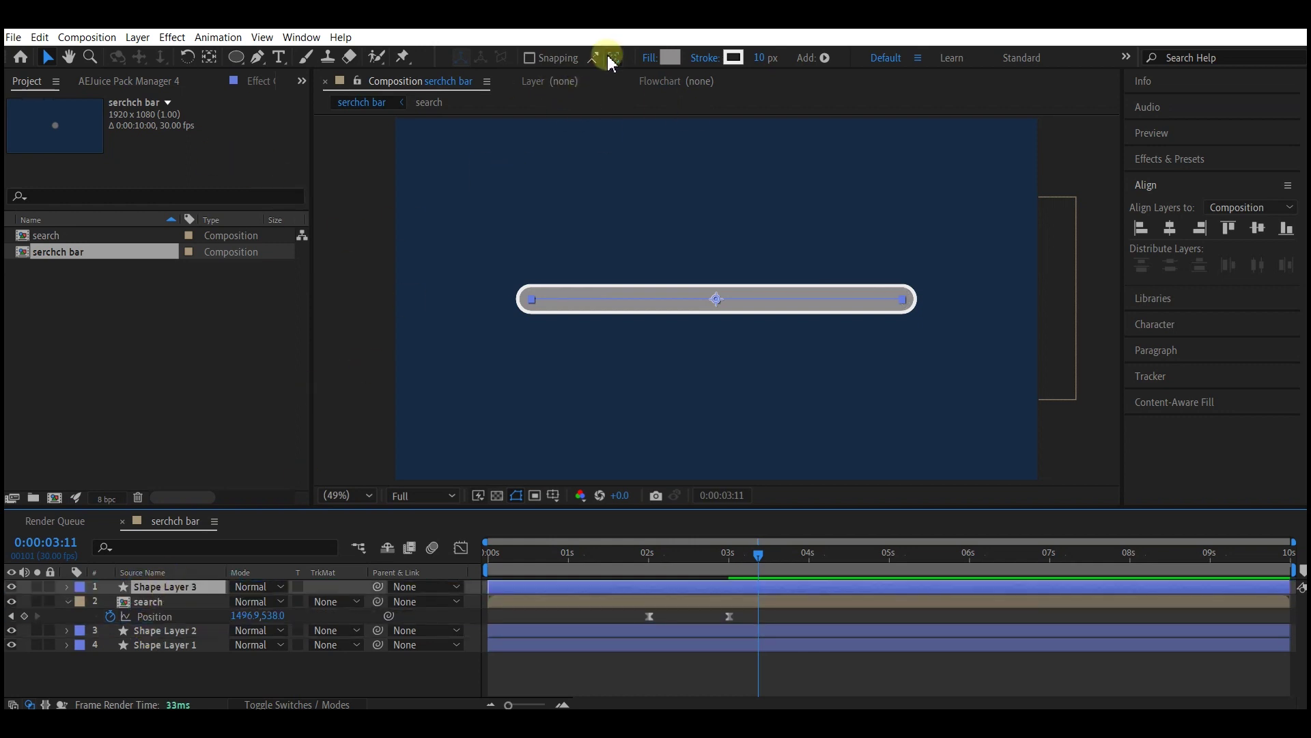
pyautogui.click(706, 59)
pyautogui.click(571, 324)
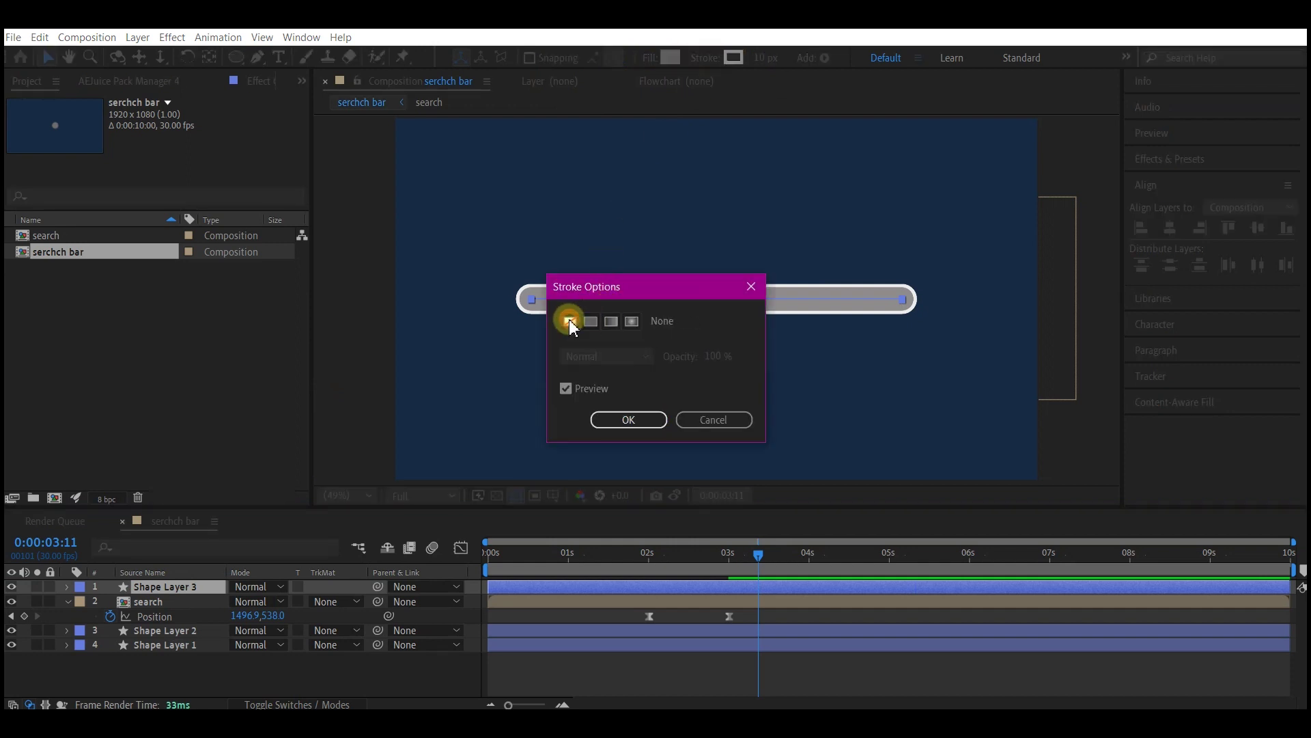
pyautogui.click(628, 419)
pyautogui.moveTo(170, 595); pyautogui.dragTo(144, 615)
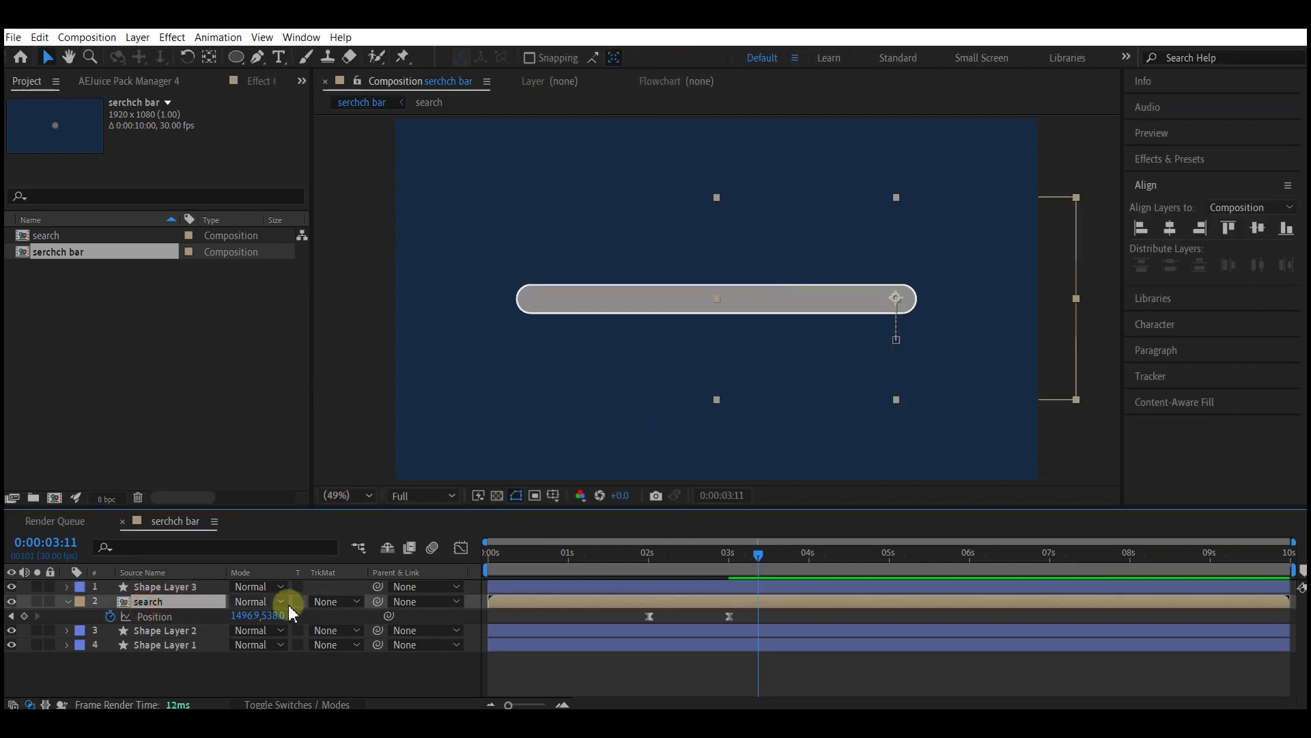
# Step: Set the search layer's Track Matte to Alpha Matte and preview the result
pyautogui.click(329, 602)
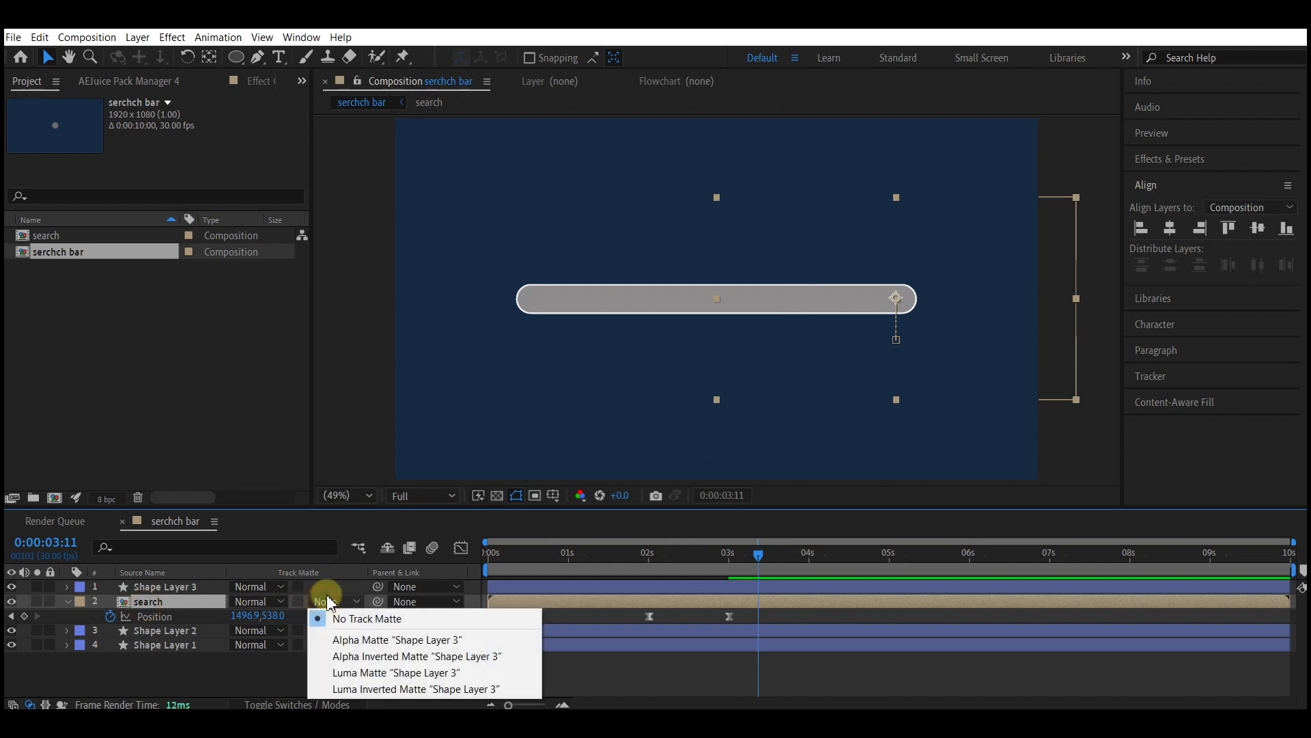
pyautogui.click(361, 641)
pyautogui.click(633, 553)
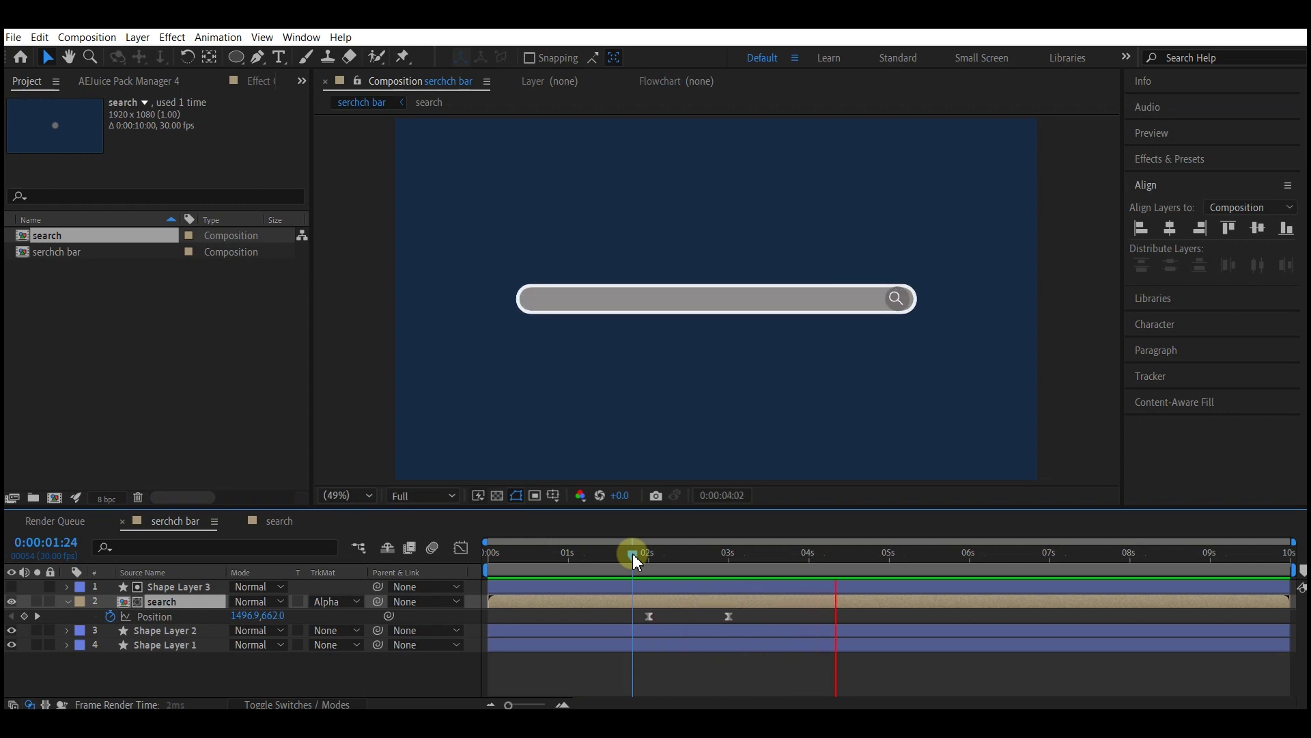
pyautogui.press('space')
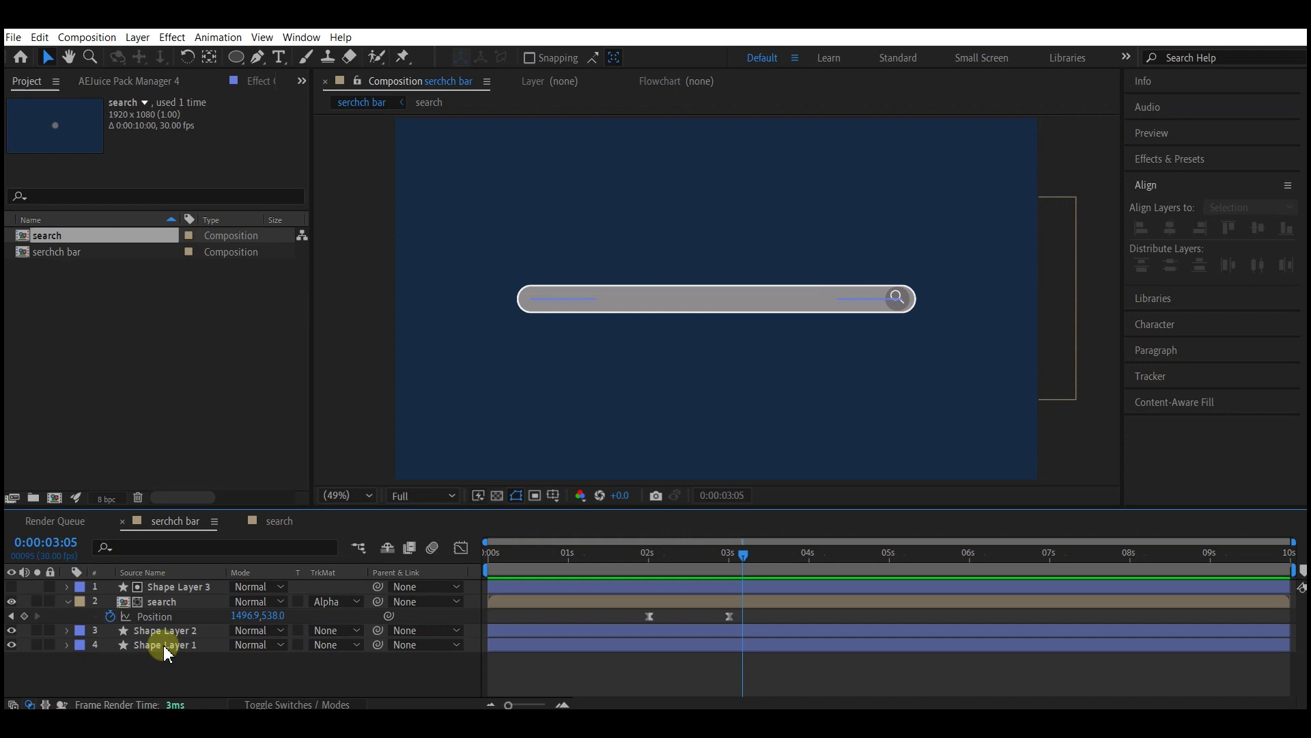
# Step: Apply Drop Shadow to Shape Layer 1 with Distance 28, Softness 76 and 40% opacity
pyautogui.click(164, 647)
pyautogui.click(1176, 159)
pyautogui.click(1177, 179)
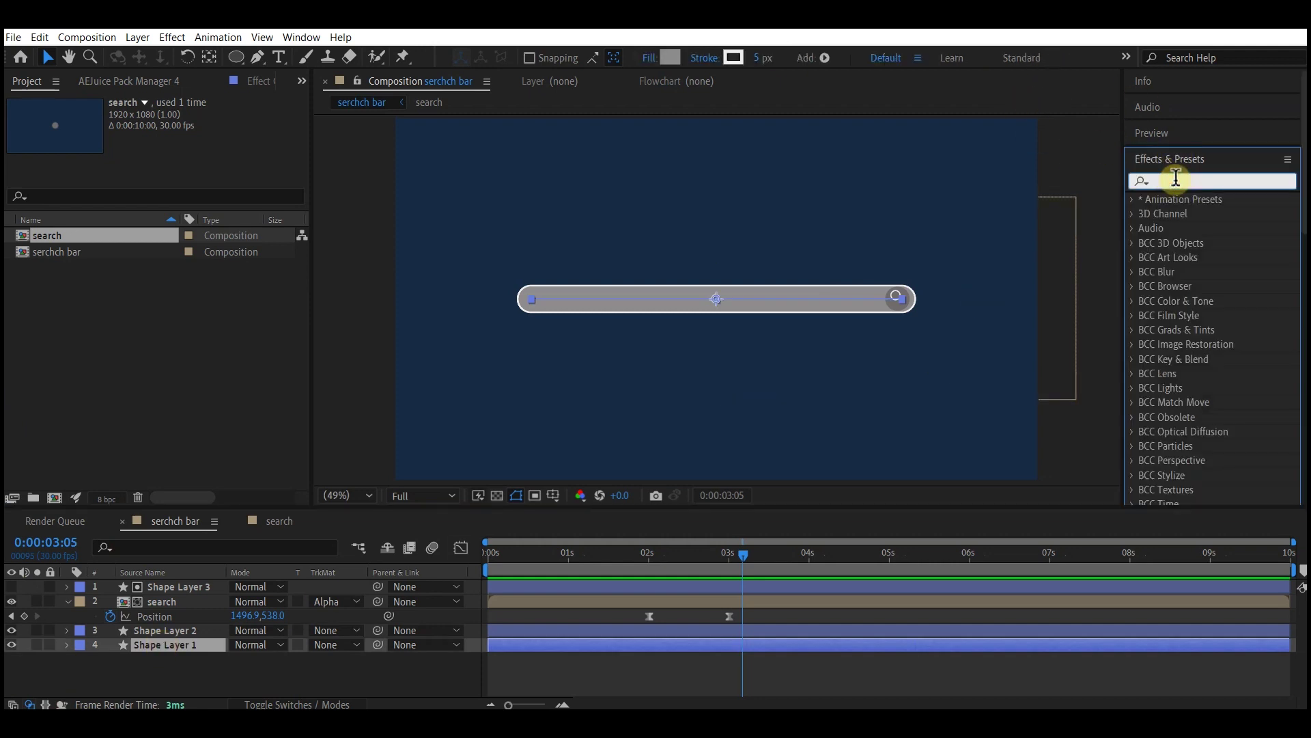
pyautogui.write('drop sha')
pyautogui.moveTo(1213, 243)
pyautogui.mouseDown()
pyautogui.moveTo(140, 496)
pyautogui.moveTo(152, 653)
pyautogui.mouseUp()
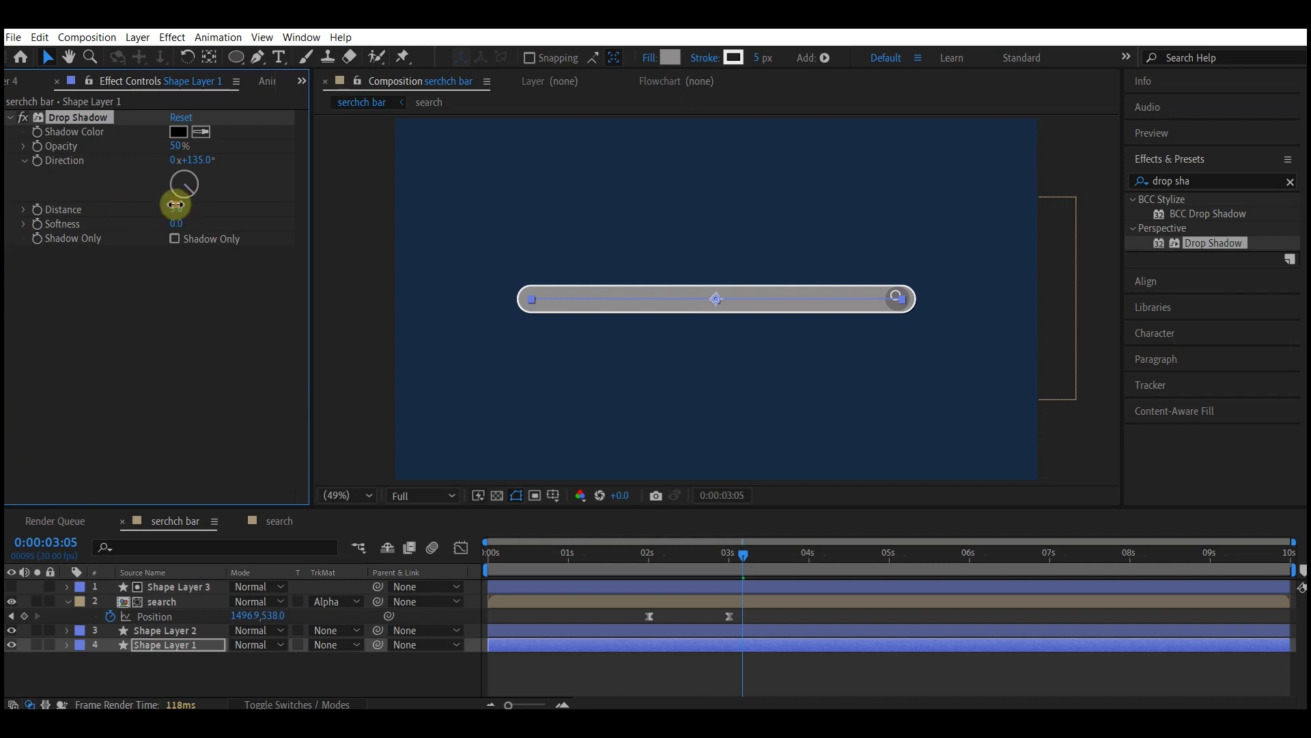
pyautogui.moveTo(177, 205)
pyautogui.mouseDown()
pyautogui.moveTo(203, 205)
pyautogui.moveTo(167, 199)
pyautogui.moveTo(97, 229)
pyautogui.mouseUp()
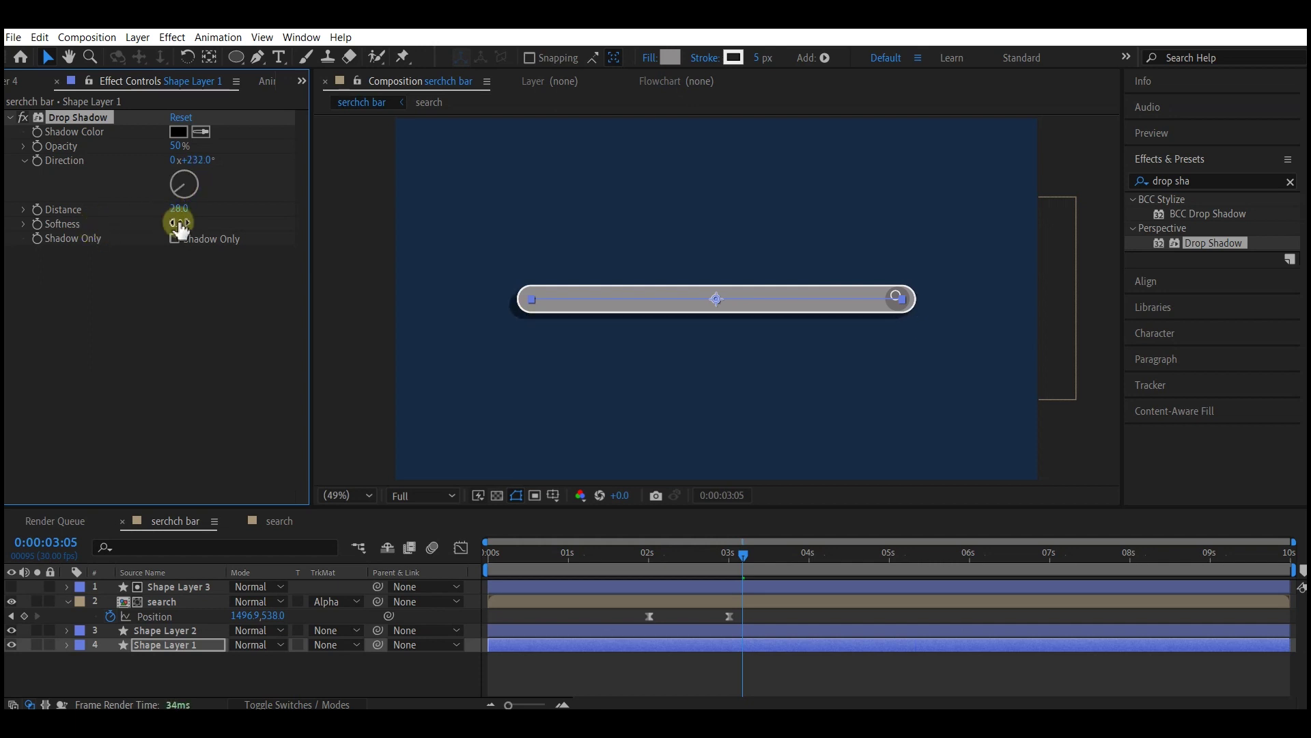
pyautogui.moveTo(183, 223); pyautogui.dragTo(205, 222)
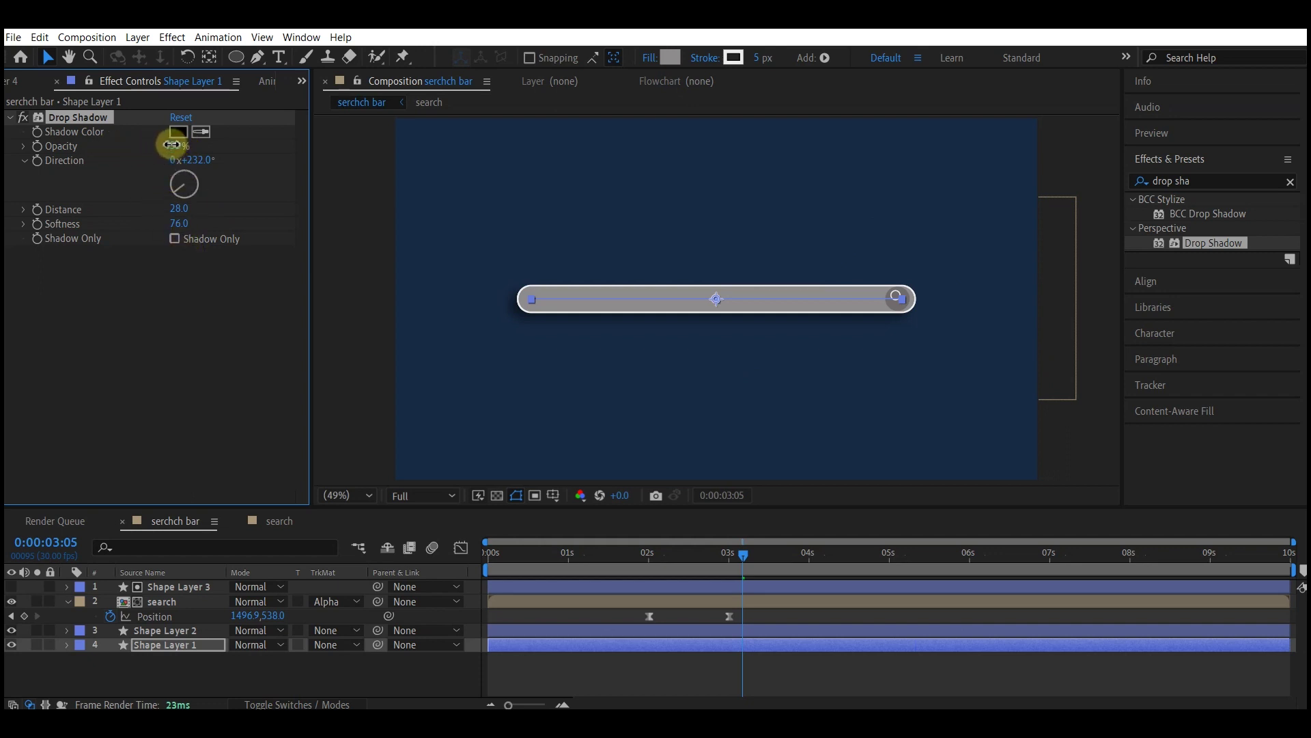
pyautogui.press('space')
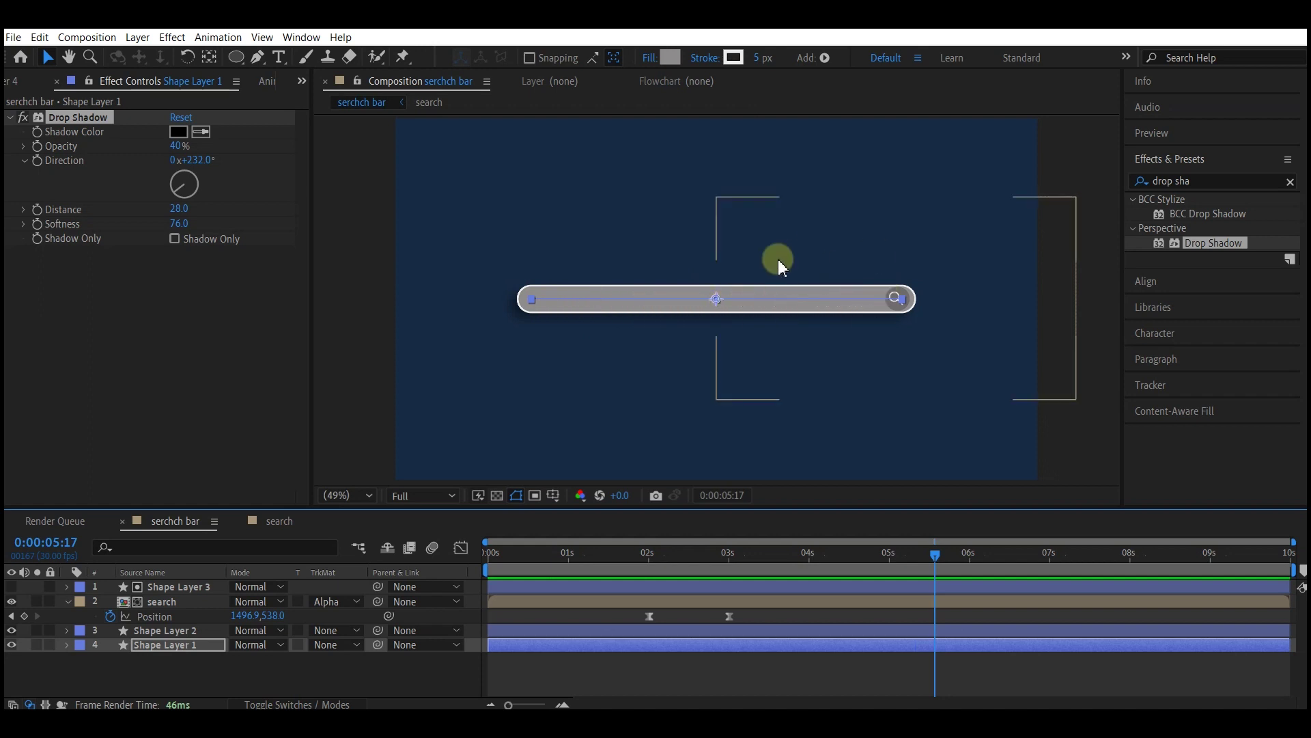
# Step: Create a new text layer reading 'SearchBar Animation In After Effects'
pyautogui.rightClick(151, 674)
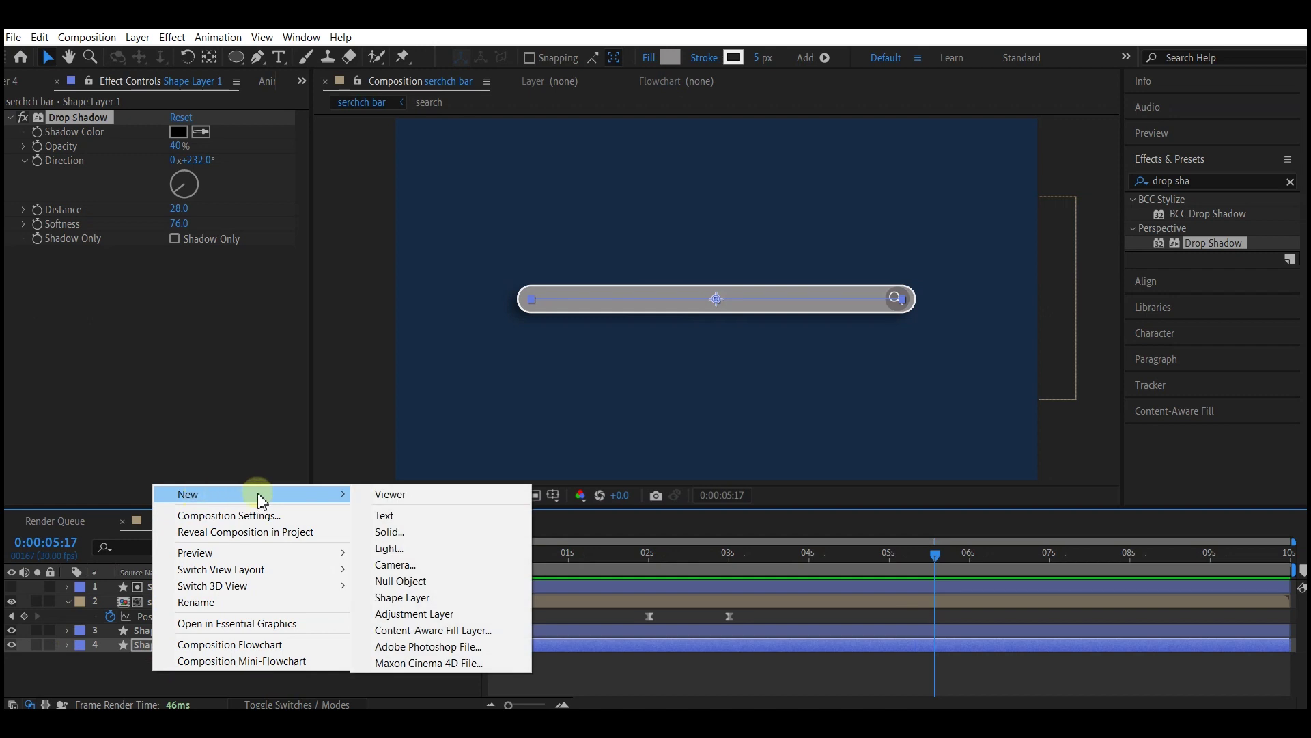
pyautogui.moveTo(251, 494)
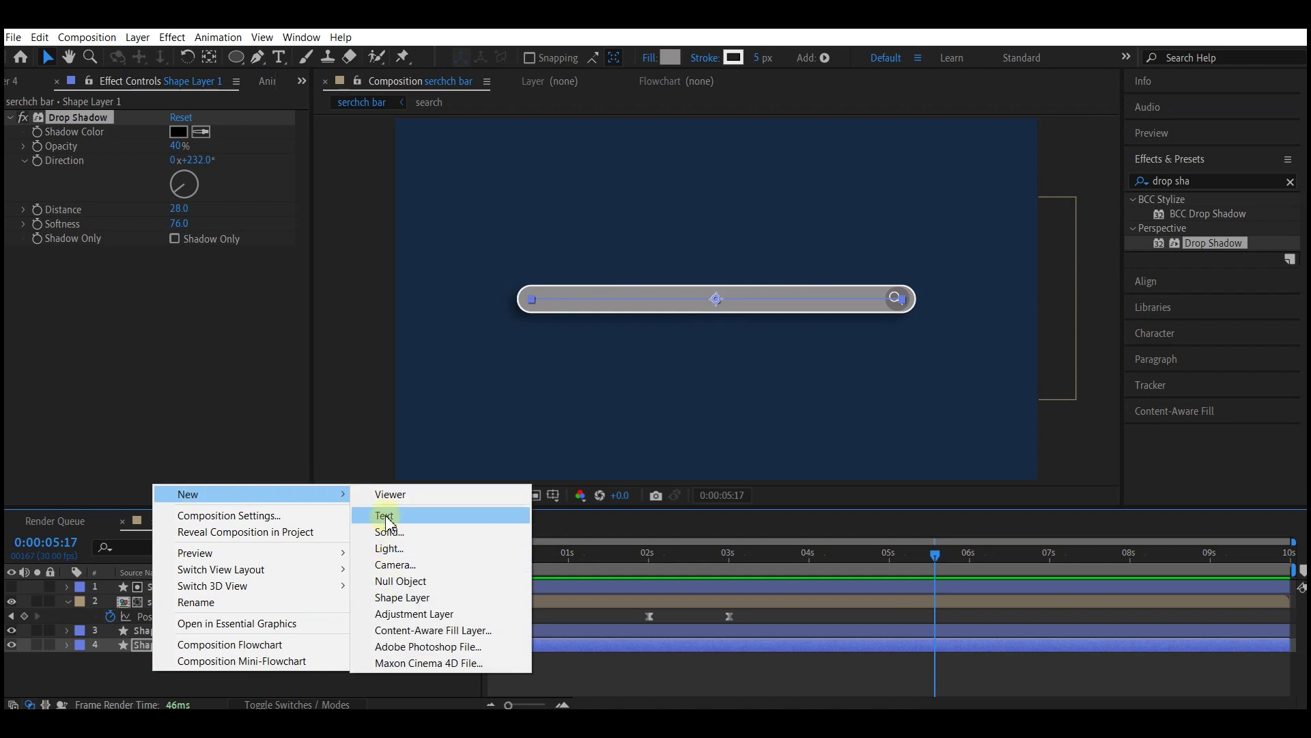
pyautogui.click(385, 516)
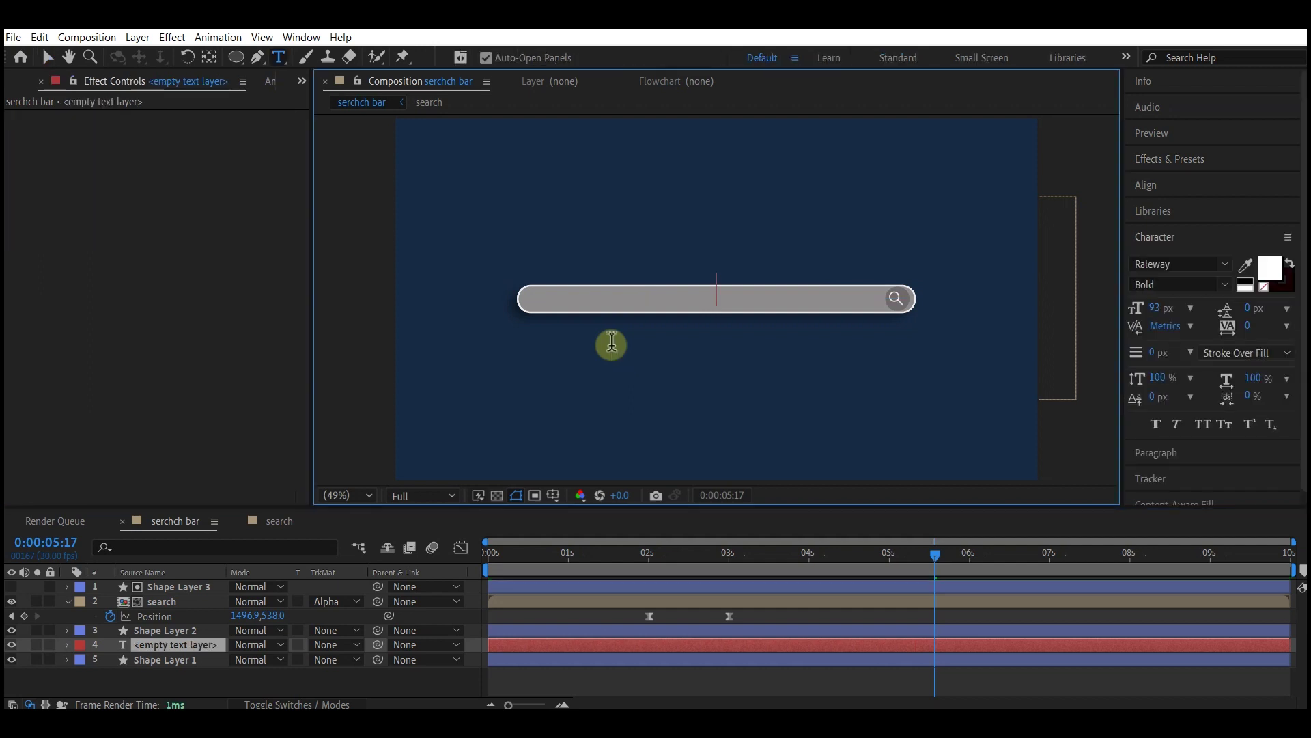
pyautogui.write('SearchBar Animation In After Effects')
pyautogui.hotkey('ctrl', 'Return')
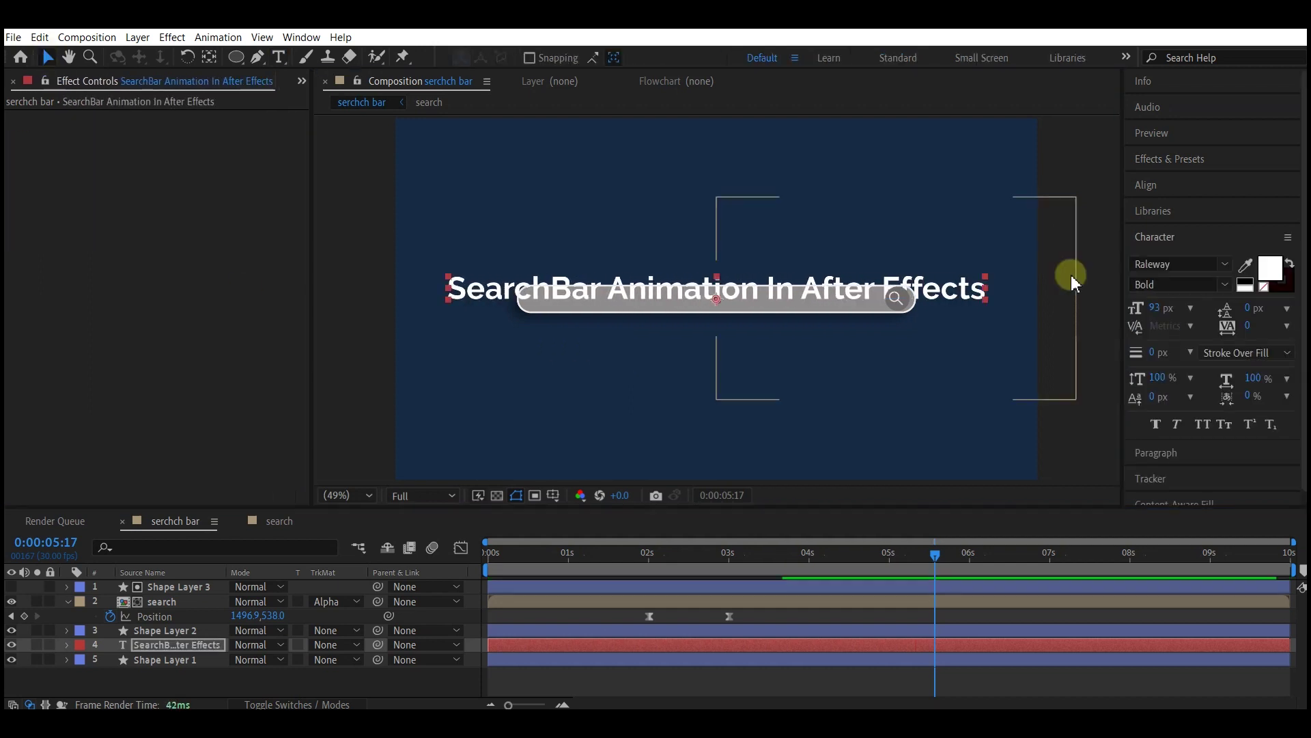
# Step: Make the title black (000000), 64 px and left-aligned, positioned inside the bar
pyautogui.click(1270, 270)
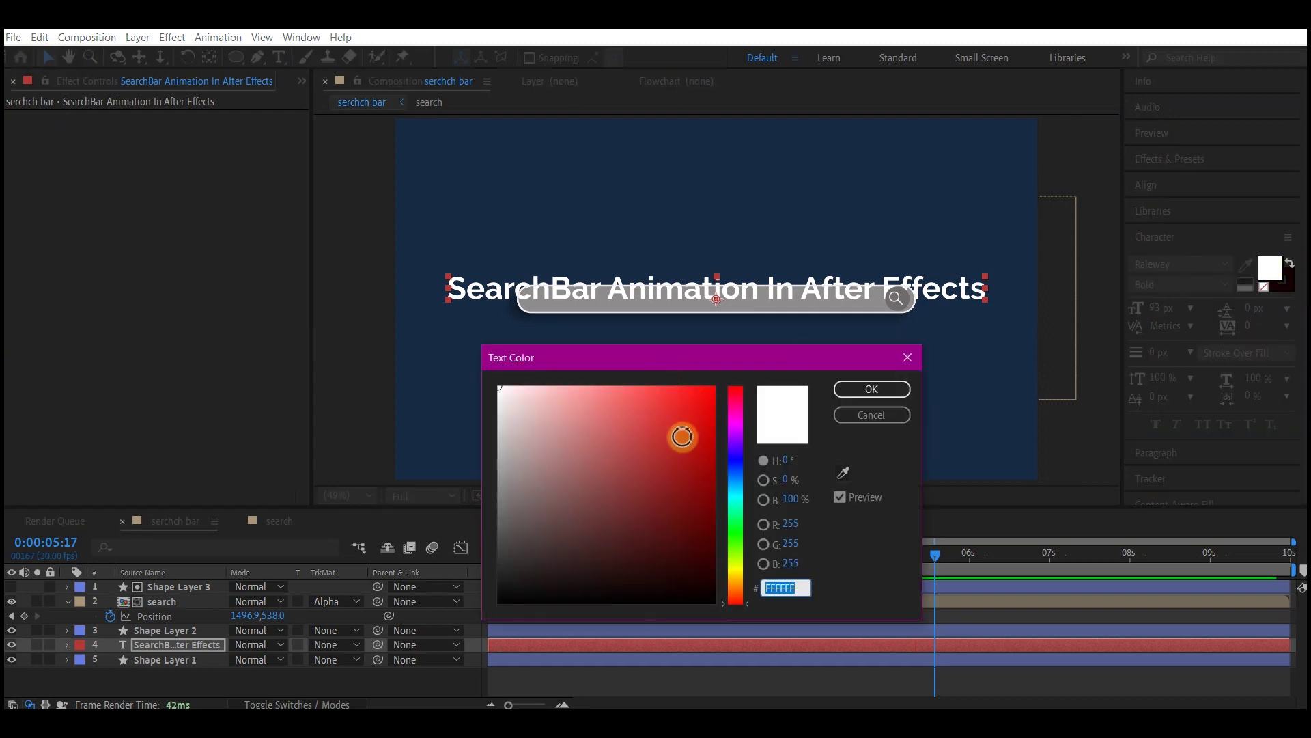
pyautogui.write('000000')
pyautogui.click(871, 388)
pyautogui.moveTo(1148, 307); pyautogui.dragTo(1134, 314)
pyautogui.hotkey('ctrl', 'shift', 'l')
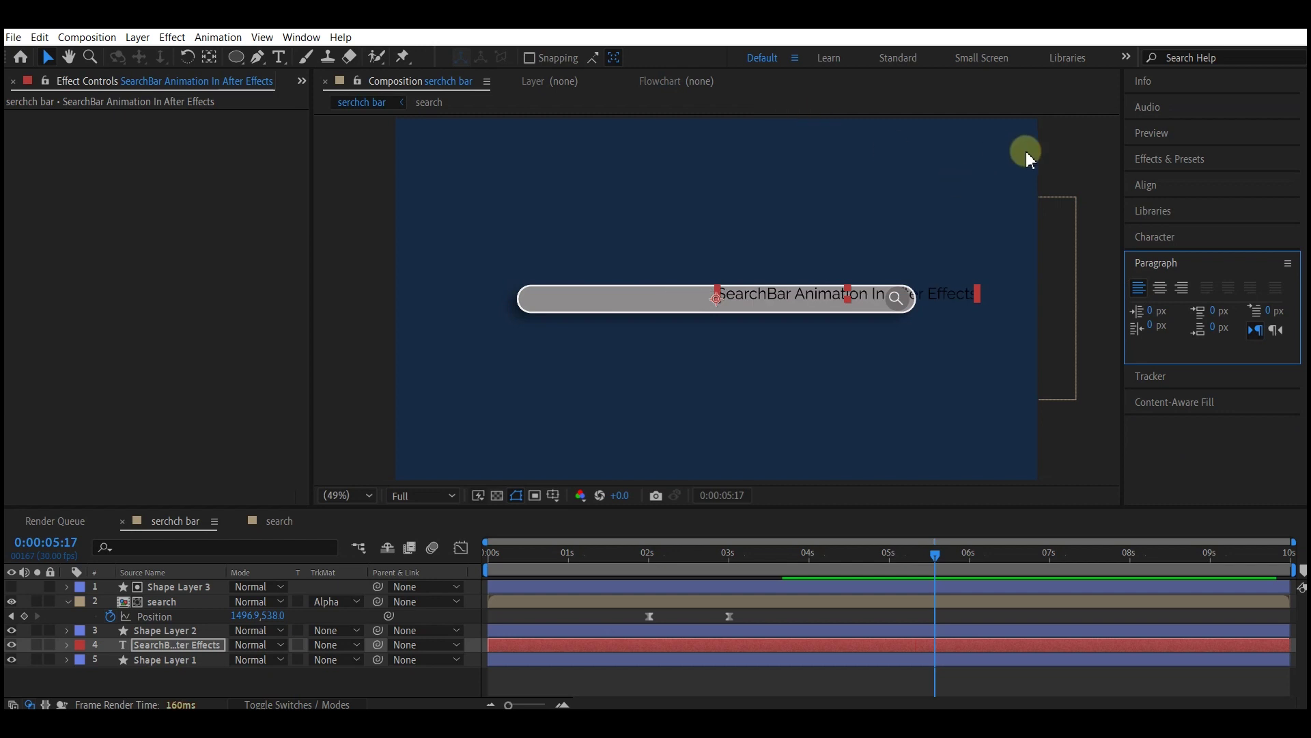
pyautogui.click(1161, 185)
pyautogui.moveTo(586, 310); pyautogui.dragTo(553, 307)
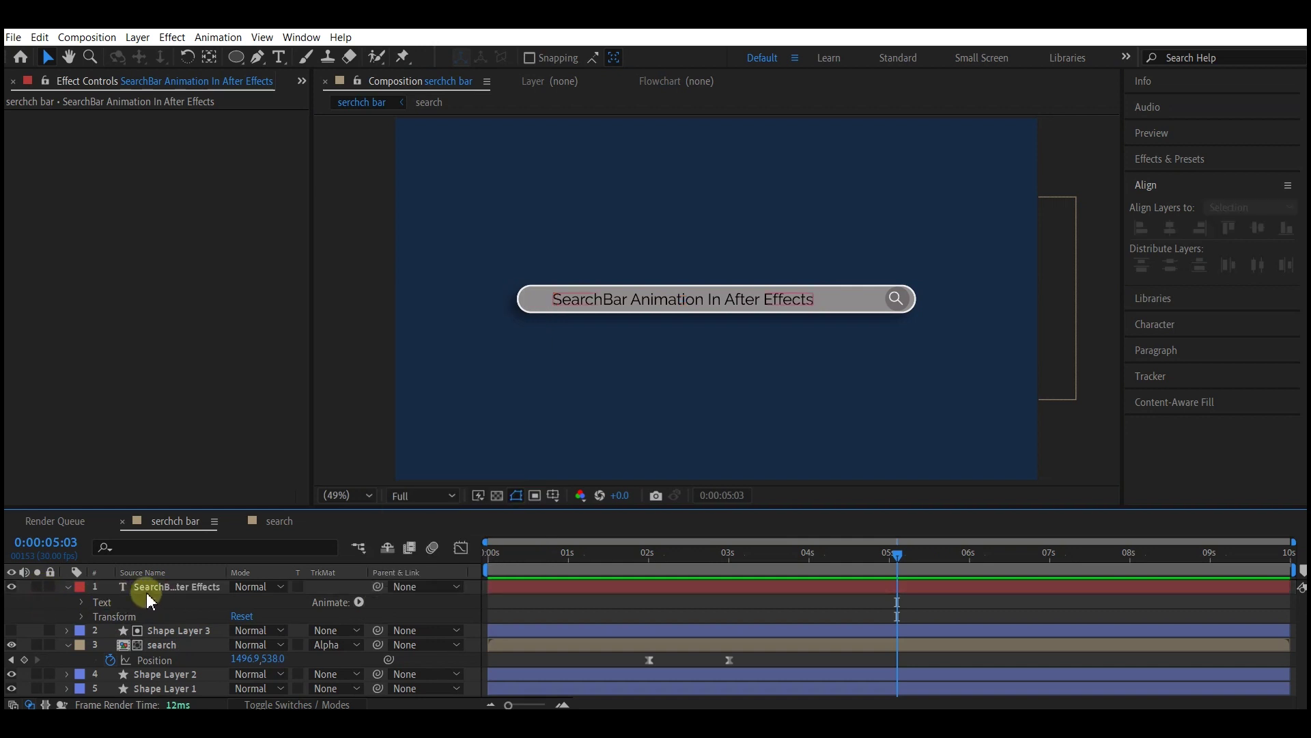
# Step: Add an Opacity animator to the title text with Opacity set to 0%
pyautogui.click(358, 602)
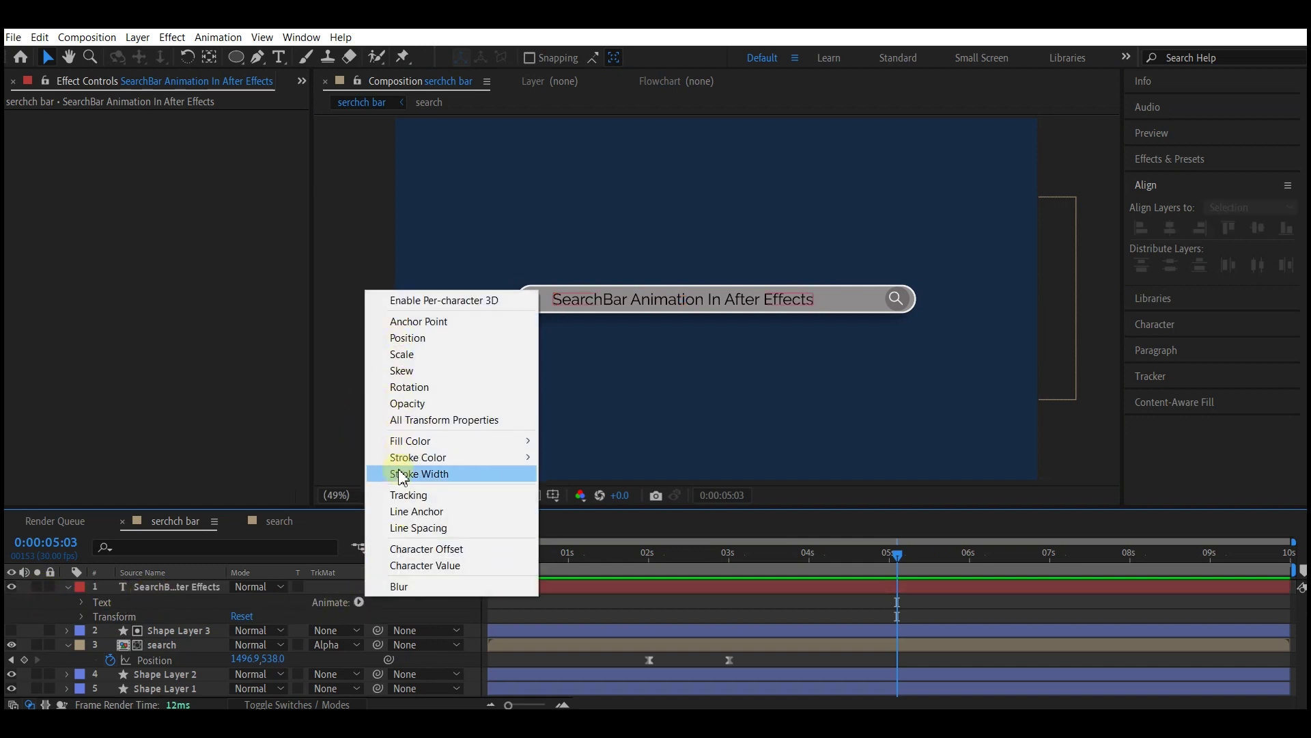
pyautogui.click(407, 403)
pyautogui.click(240, 602)
pyautogui.write('0')
pyautogui.press('Return')
# Step: Keyframe Range Selector Offset from 0% at 2:26 to 100% at 5:17
pyautogui.moveTo(609, 554)
pyautogui.mouseDown()
pyautogui.moveTo(735, 550)
pyautogui.moveTo(720, 555)
pyautogui.mouseUp()
pyautogui.scroll(3, 113, 612)
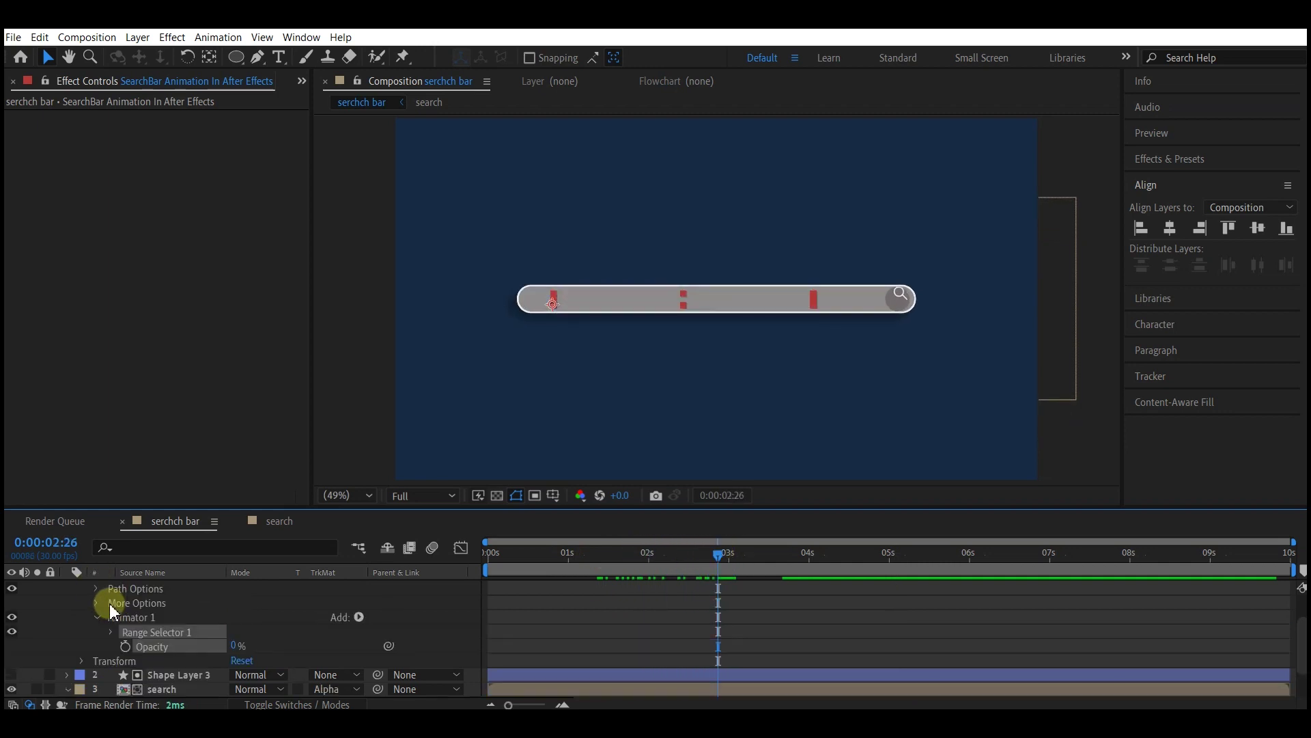
pyautogui.click(112, 632)
pyautogui.click(139, 674)
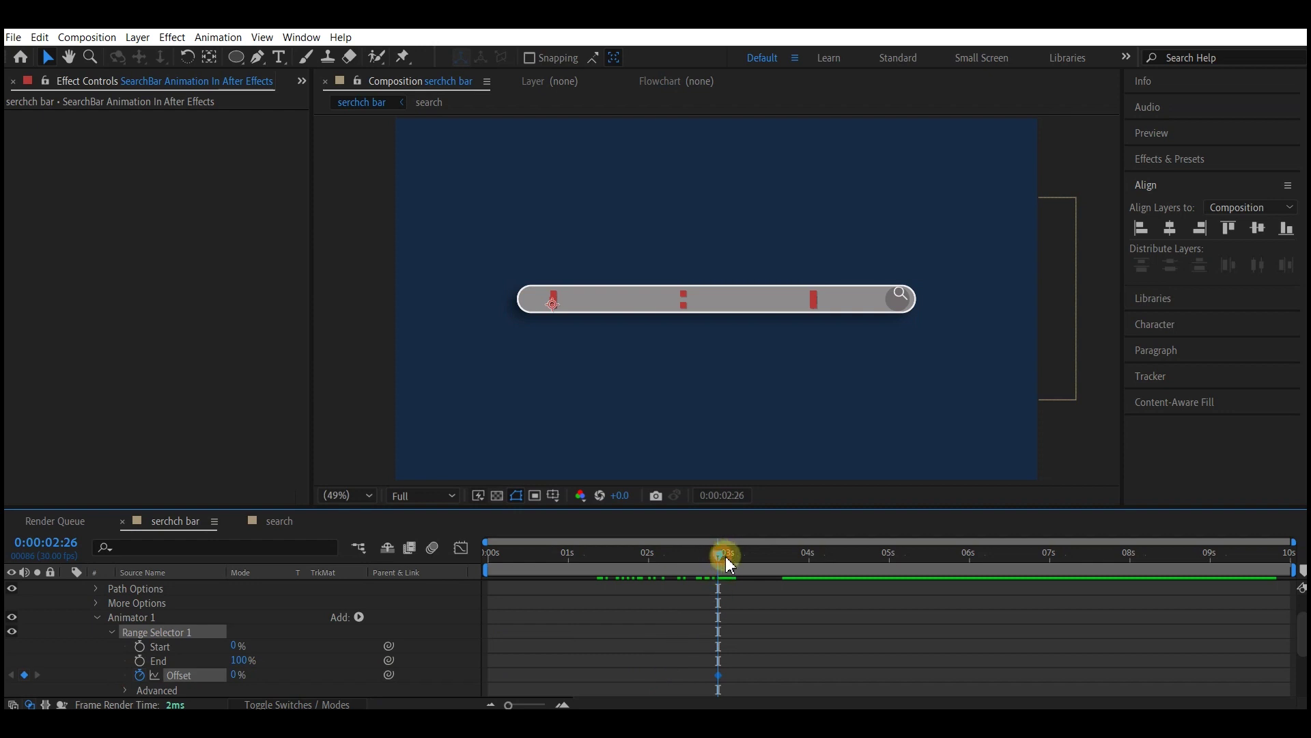
pyautogui.moveTo(722, 554); pyautogui.dragTo(938, 561)
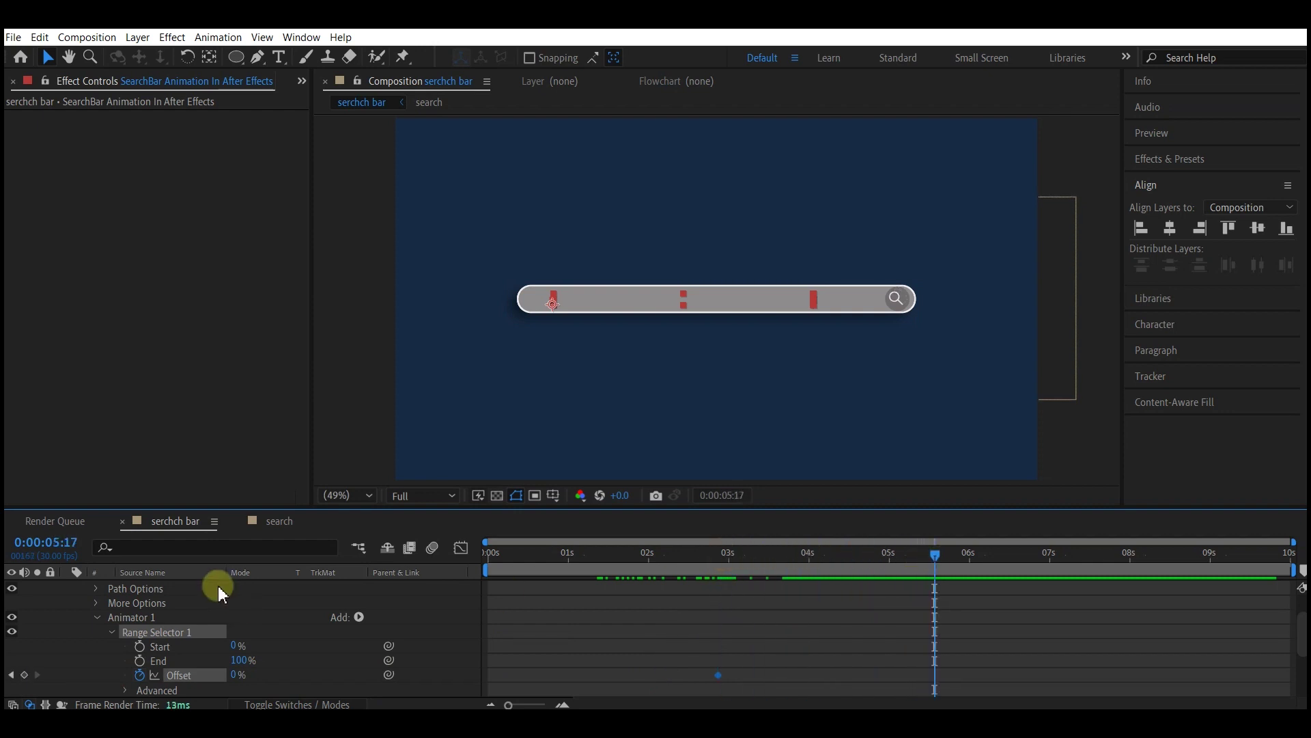
pyautogui.click(234, 674)
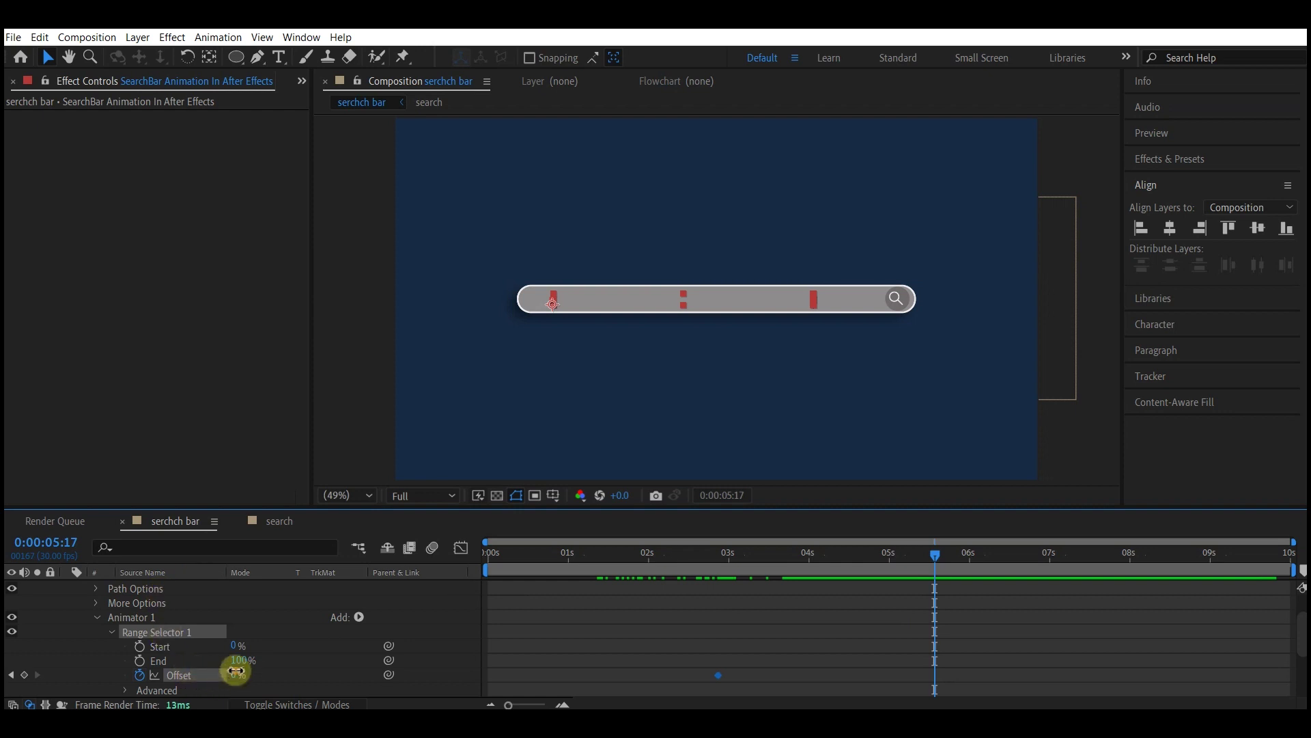
pyautogui.click(236, 672)
pyautogui.write('1')
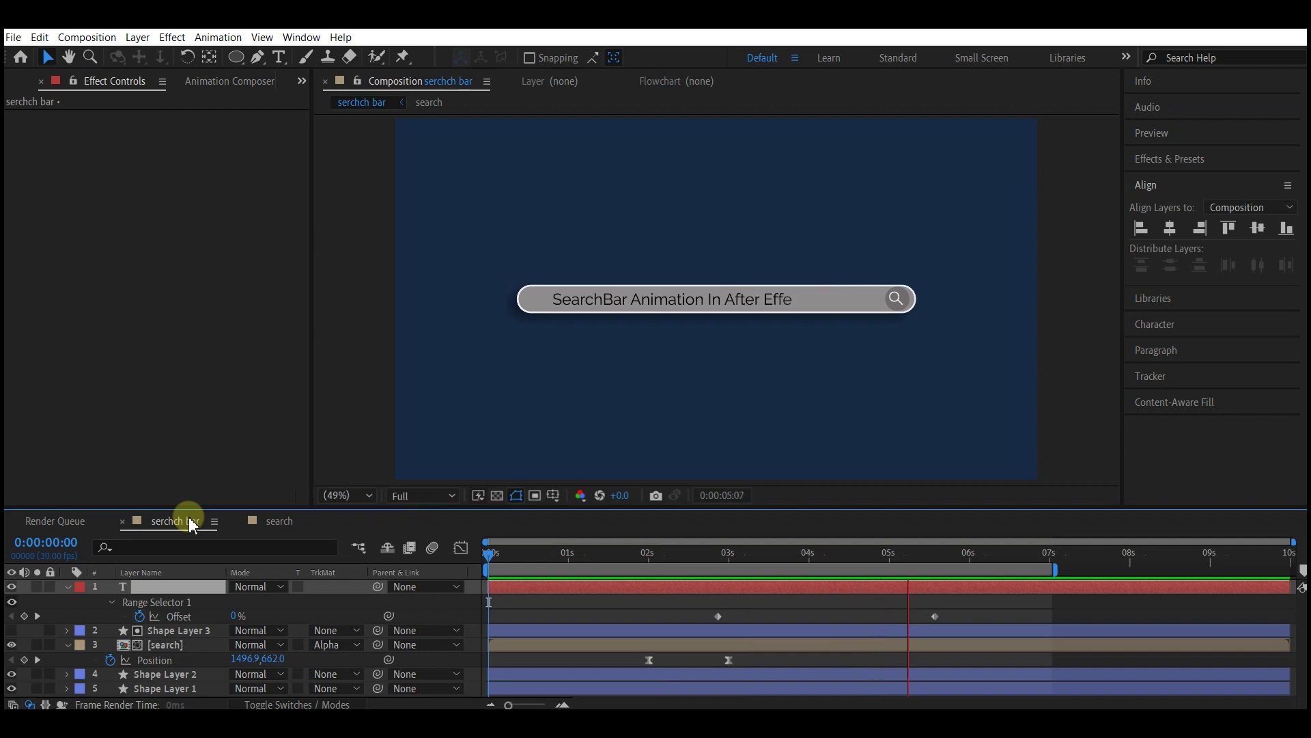